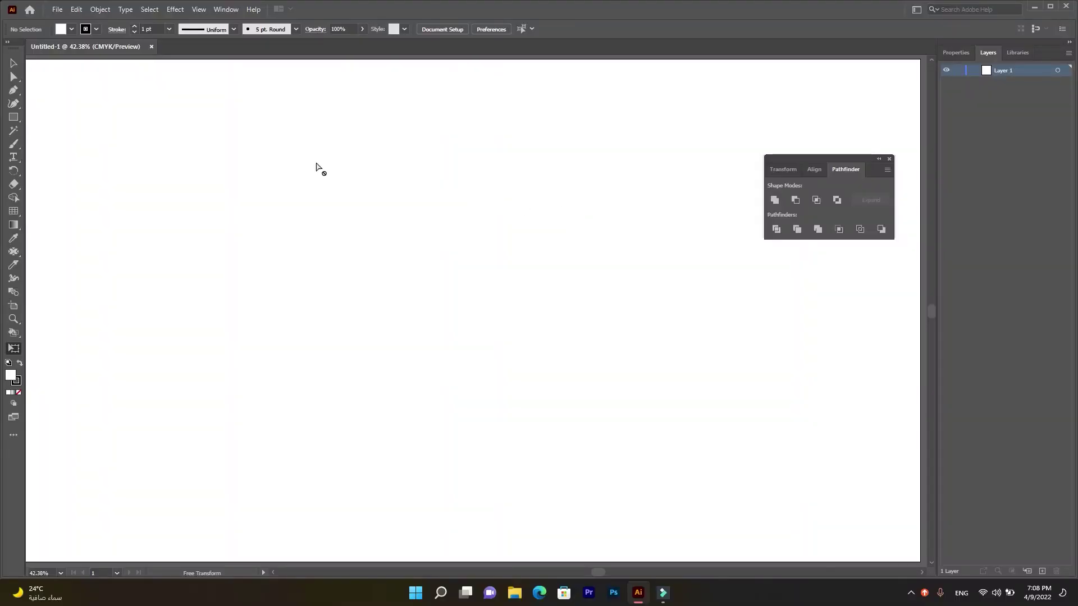
- Open the Rectangle Tool flyout to show the basic shape tools
click(13, 117)
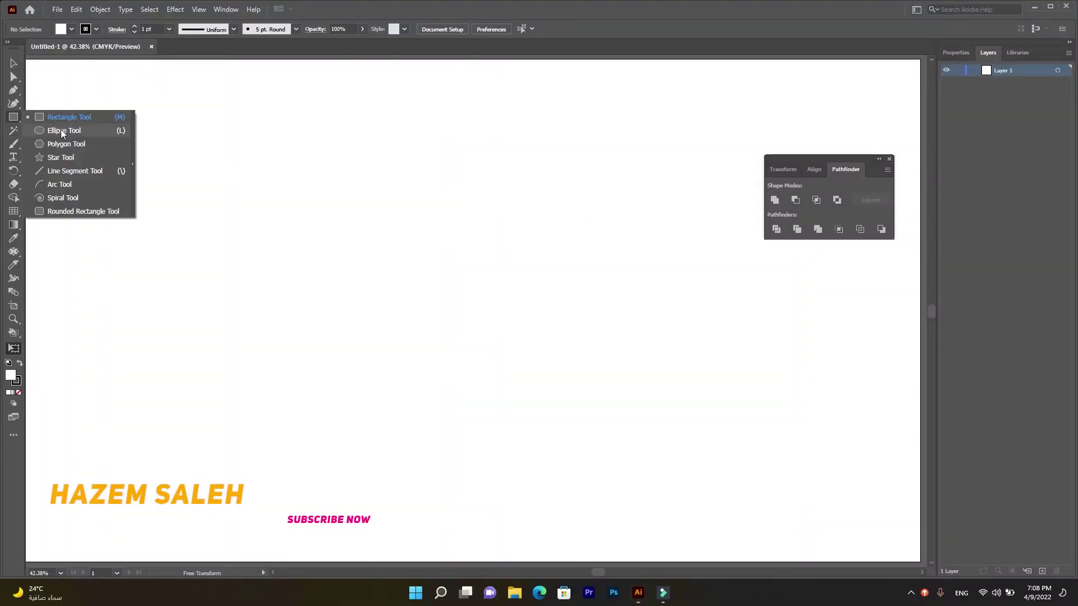
- Draw a tall narrow rectangle, round it fully into a pill, and remove its fill
click(69, 117)
drag(203, 225, 236, 356)
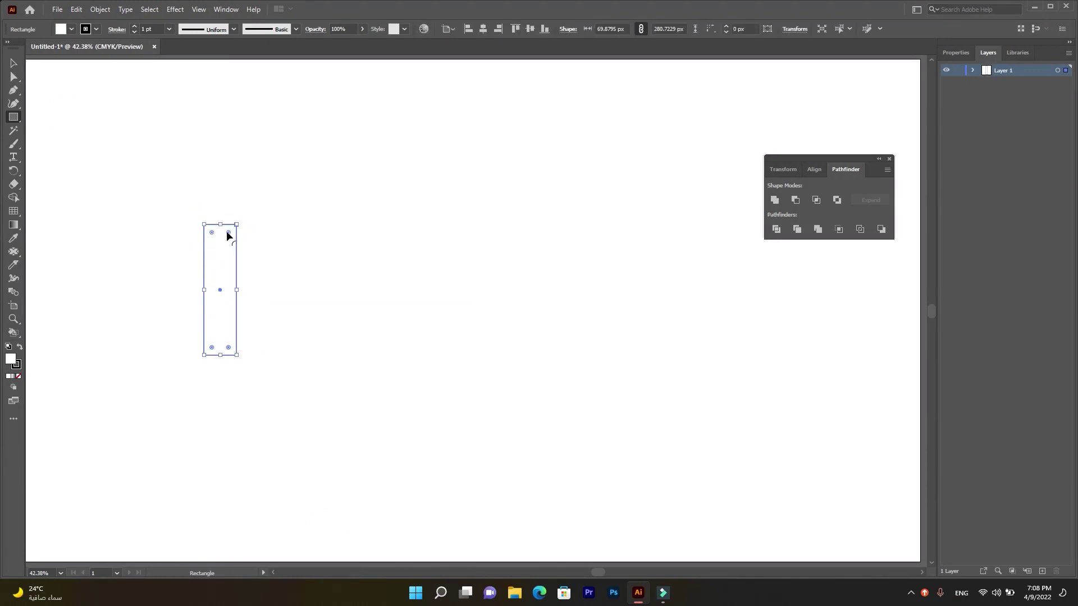
drag(229, 233, 204, 276)
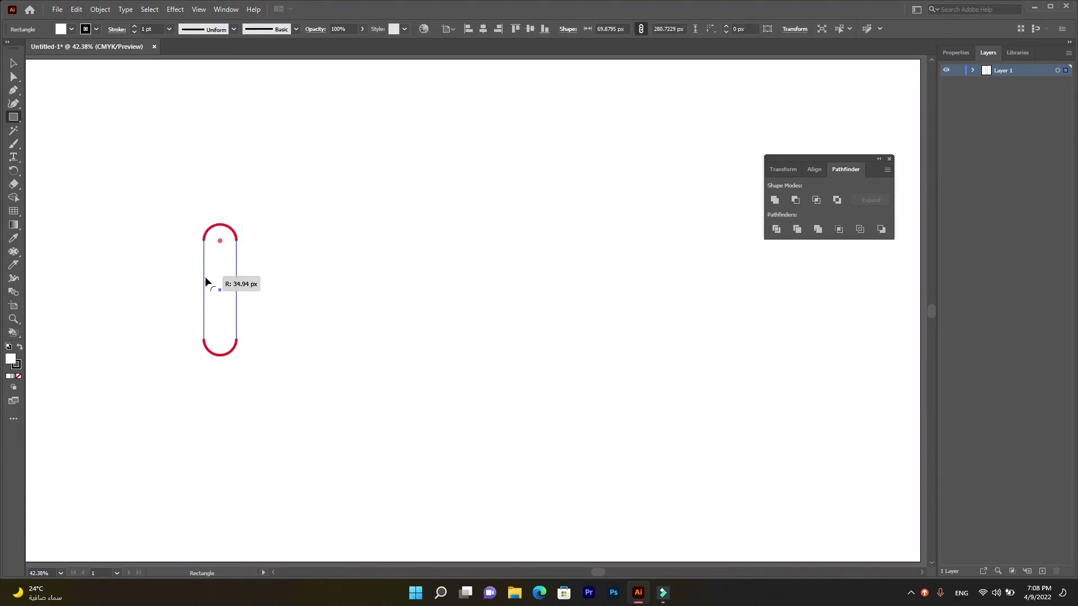
click(18, 376)
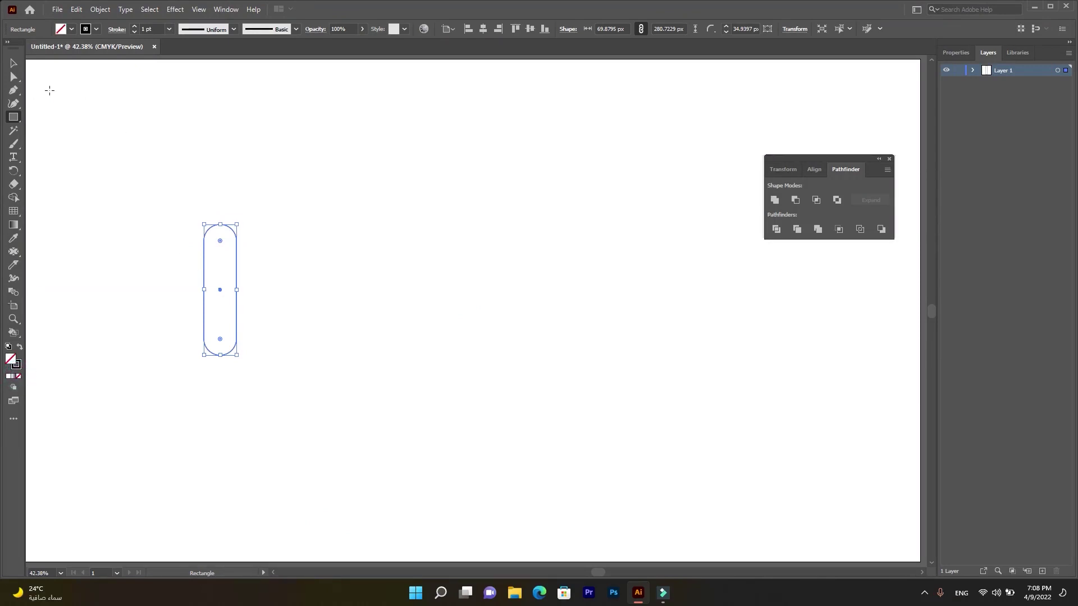
- Alt-drag a pill copy slightly right, nudge it into place, and select both pills
click(17, 66)
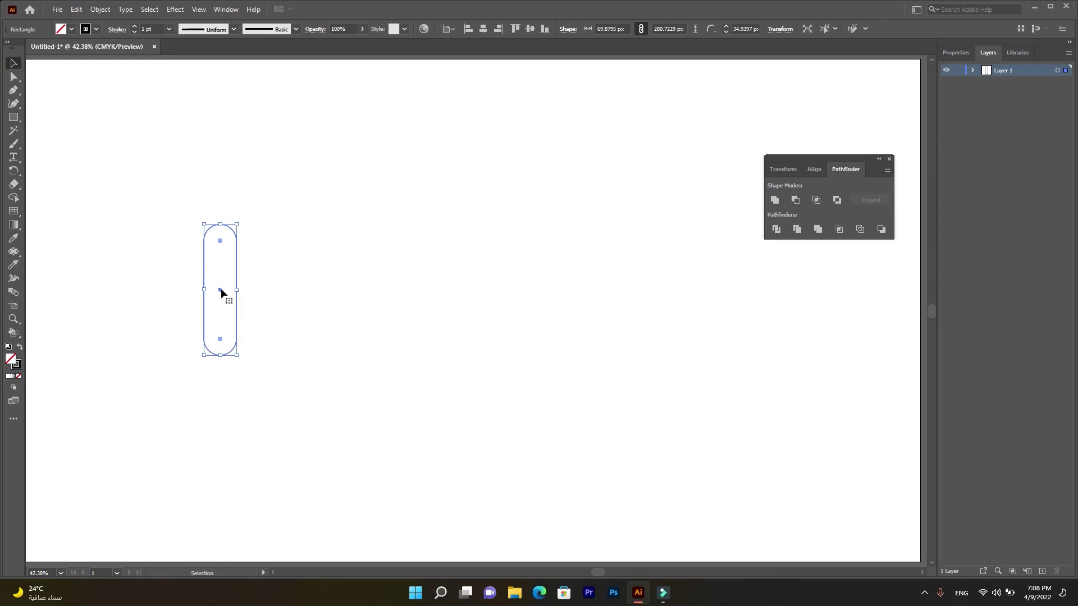
drag(221, 289, 232, 290)
scroll(203, 322, up, 8)
scroll(204, 322, up, 3)
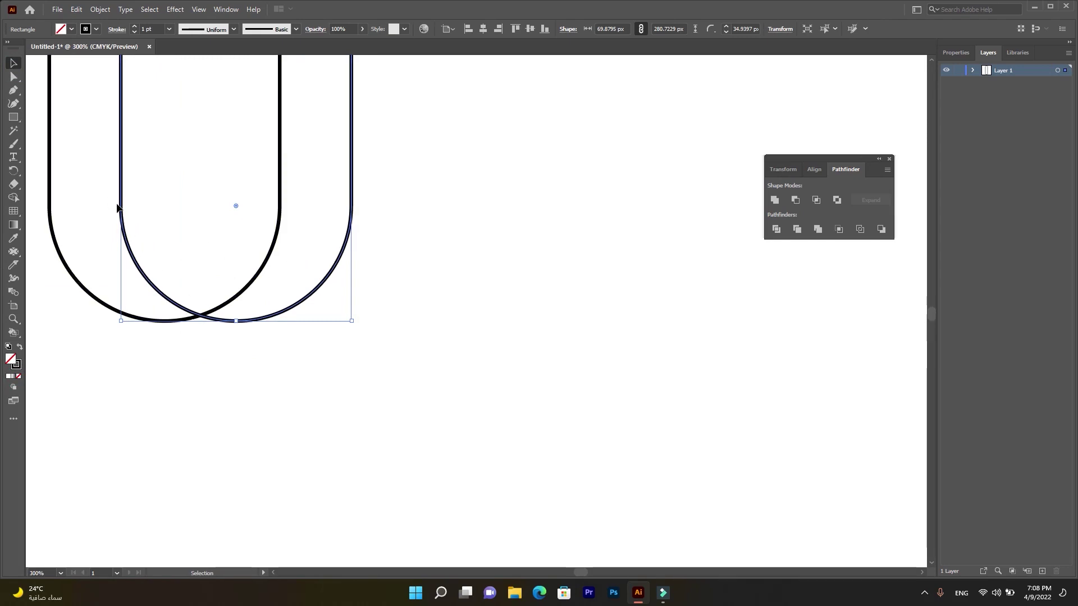
scroll(144, 188, up, 2)
scroll(146, 187, up, 3)
scroll(244, 160, down, 2)
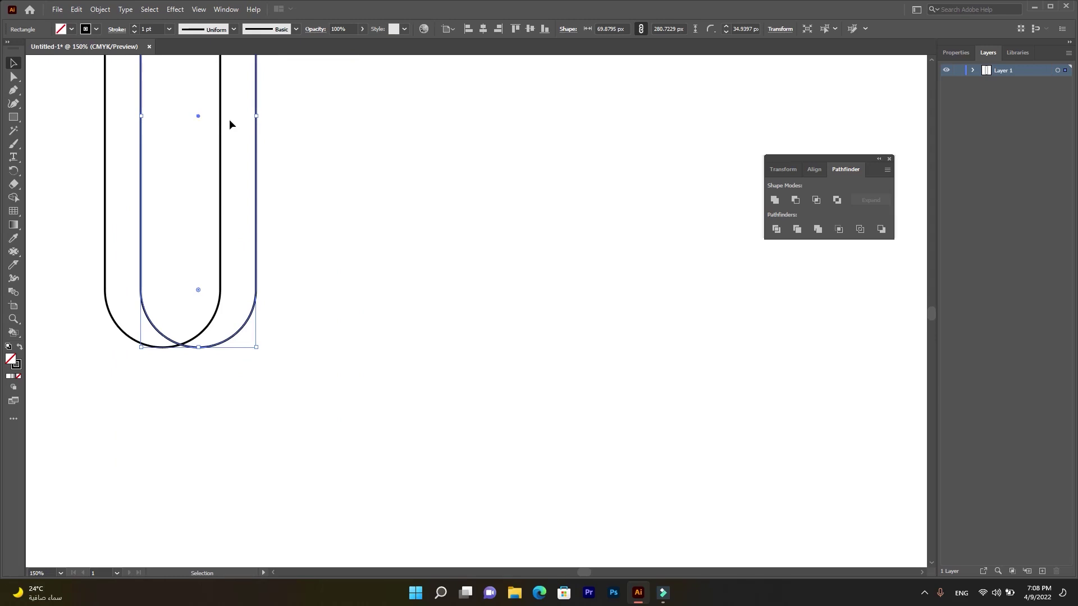
drag(200, 116, 192, 120)
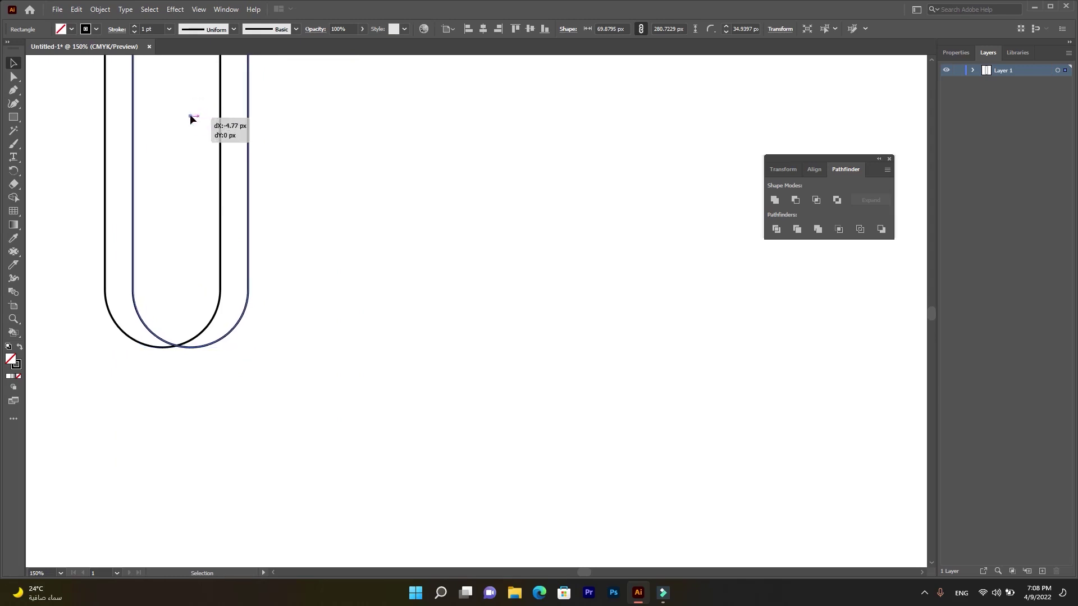
drag(324, 207, 65, 314)
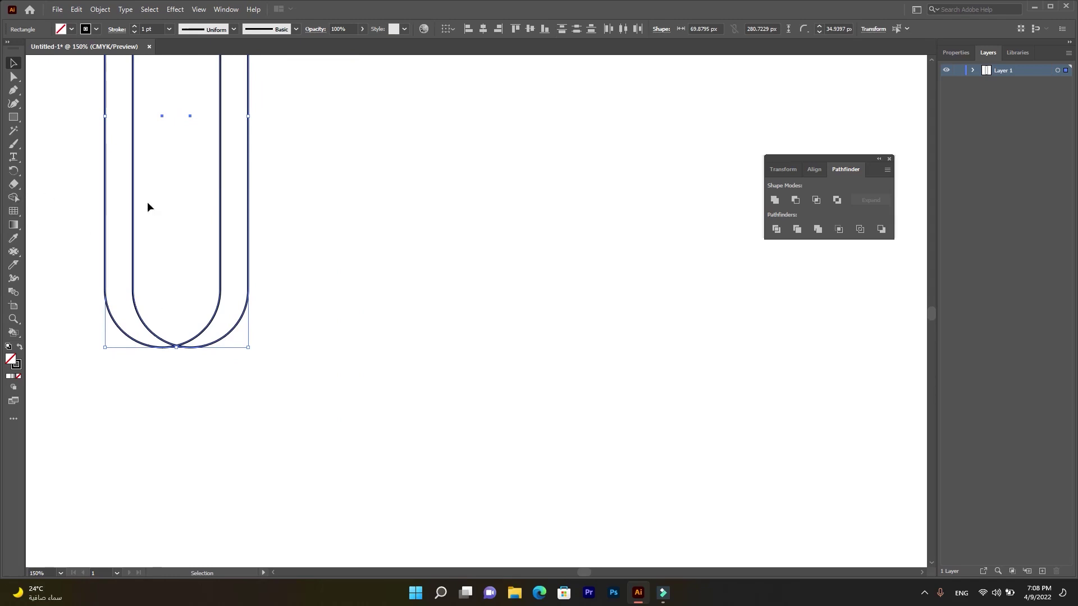
- Delete the left and right overlap strips with the Shape Builder, leaving one U outline
click(14, 197)
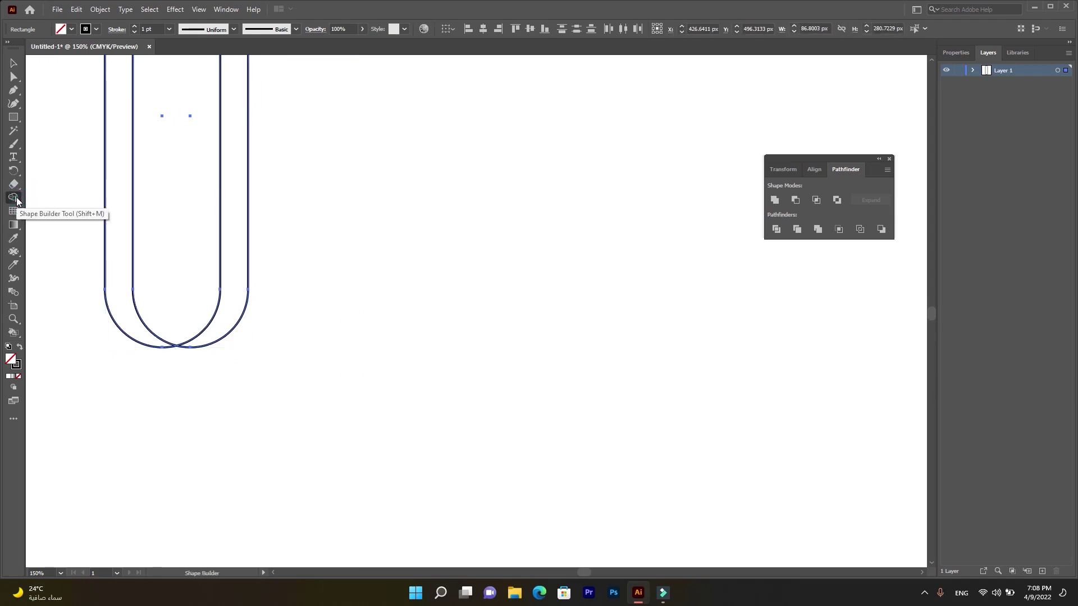
alt+click(110, 245)
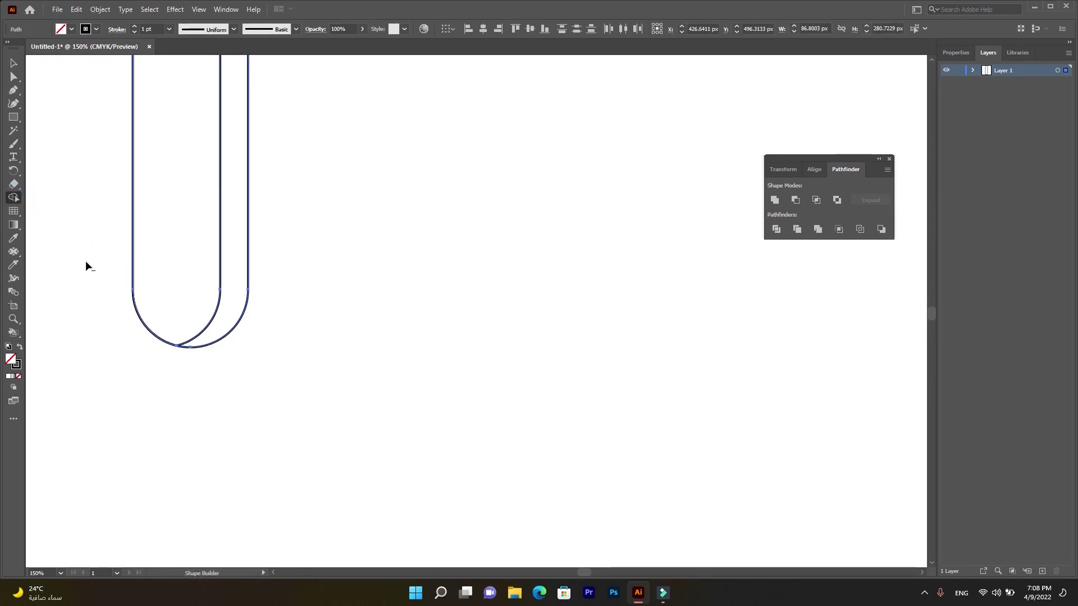
alt+click(242, 246)
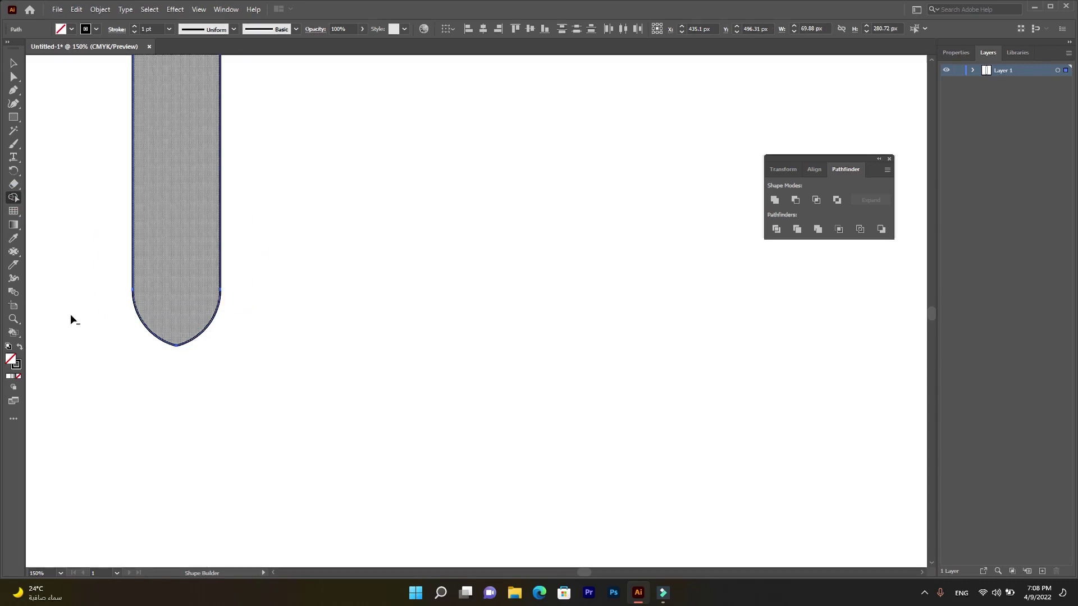
click(14, 63)
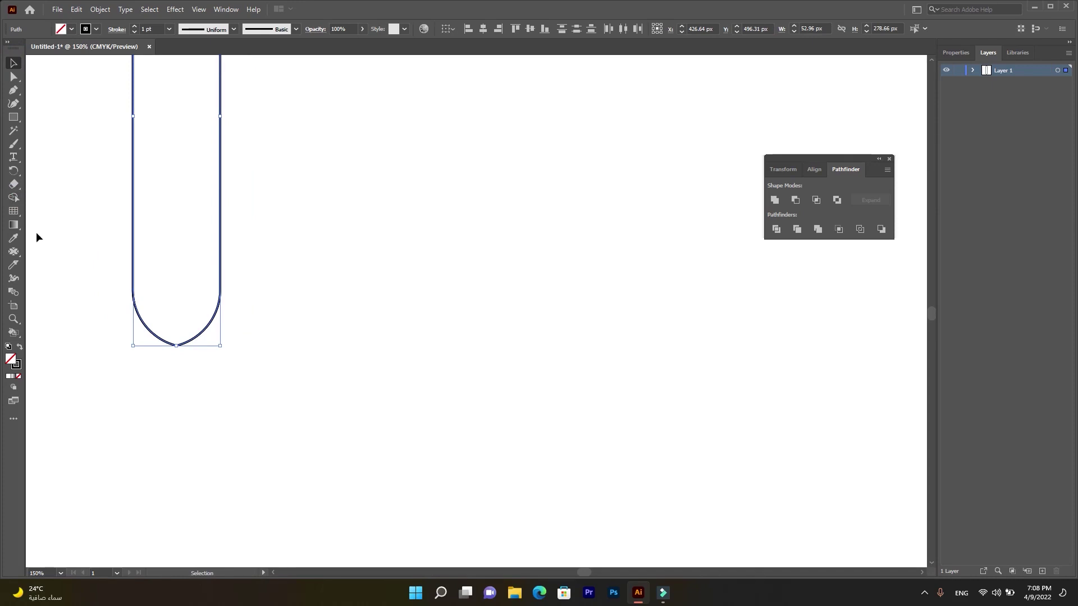
- Cut the U at both side anchors with Scissors and delete the straight upper lines
click(17, 187)
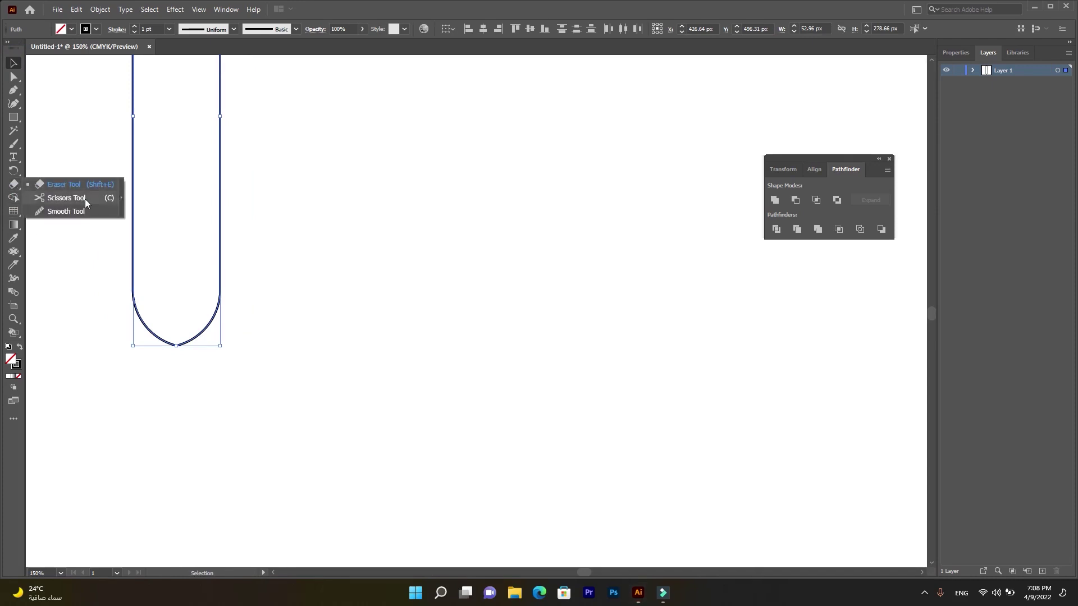
click(82, 198)
scroll(130, 293, up, 3)
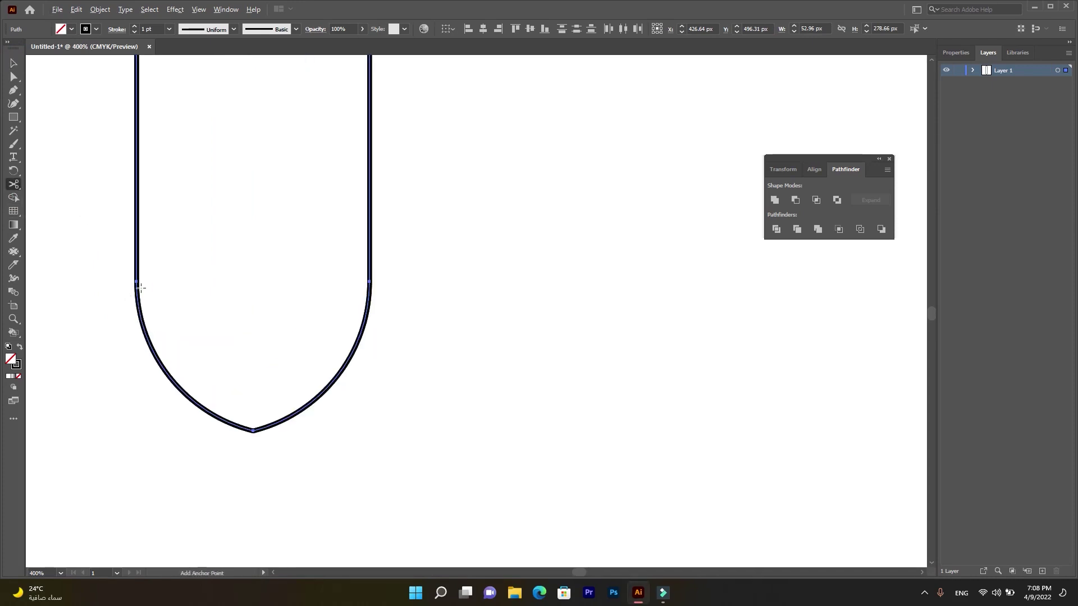
click(136, 281)
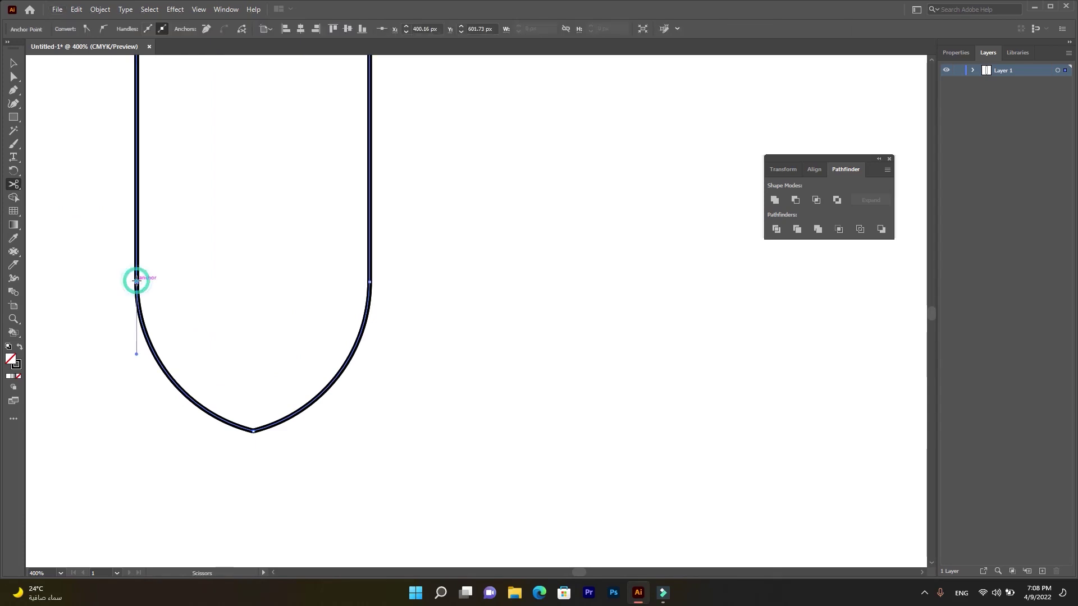
click(371, 282)
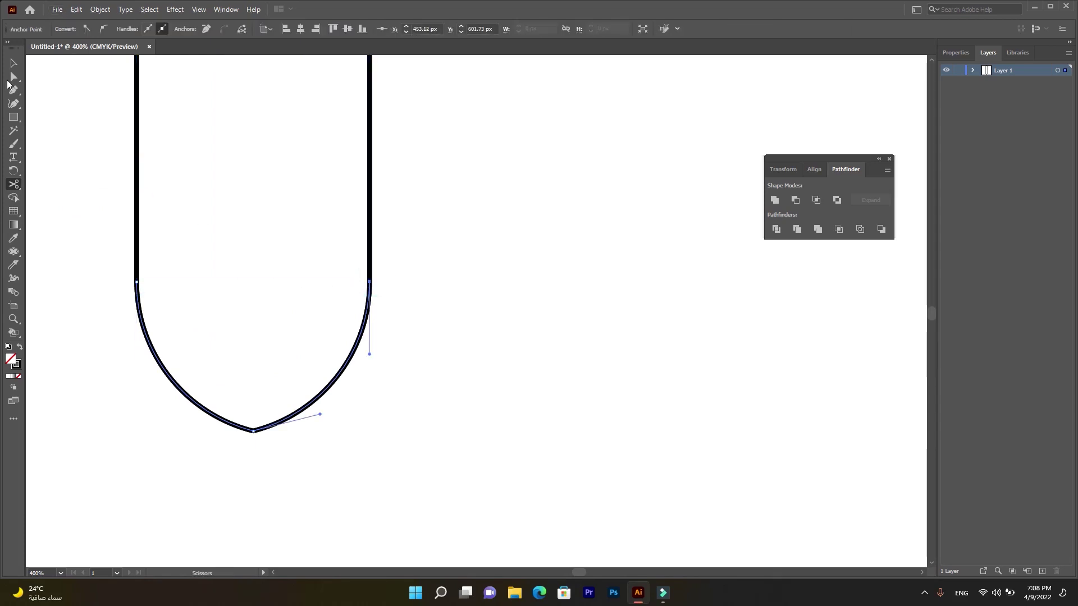
key(v)
drag(115, 155, 211, 183)
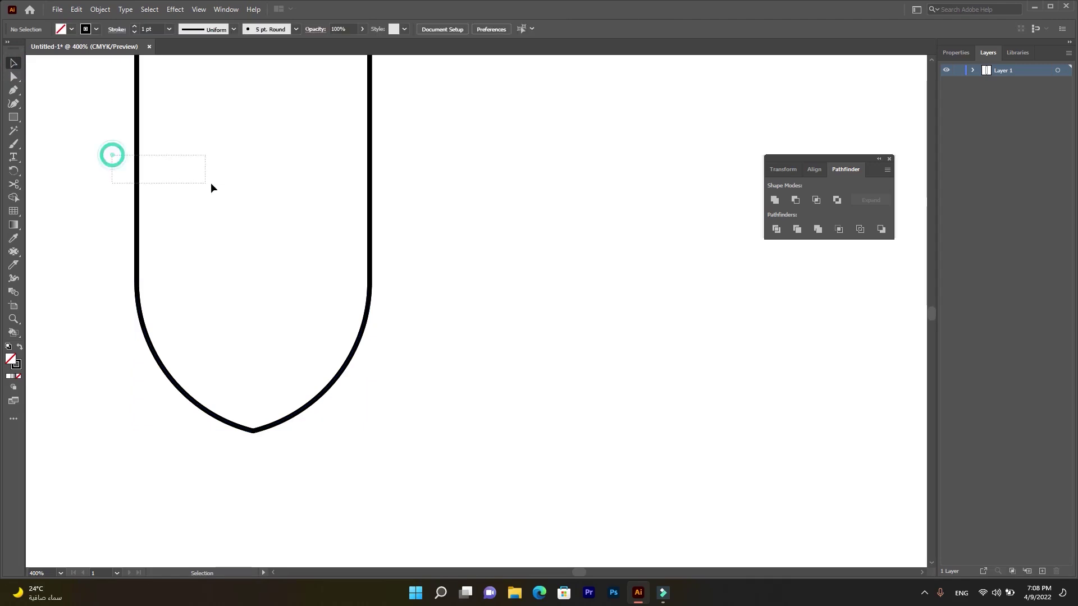
key(Delete)
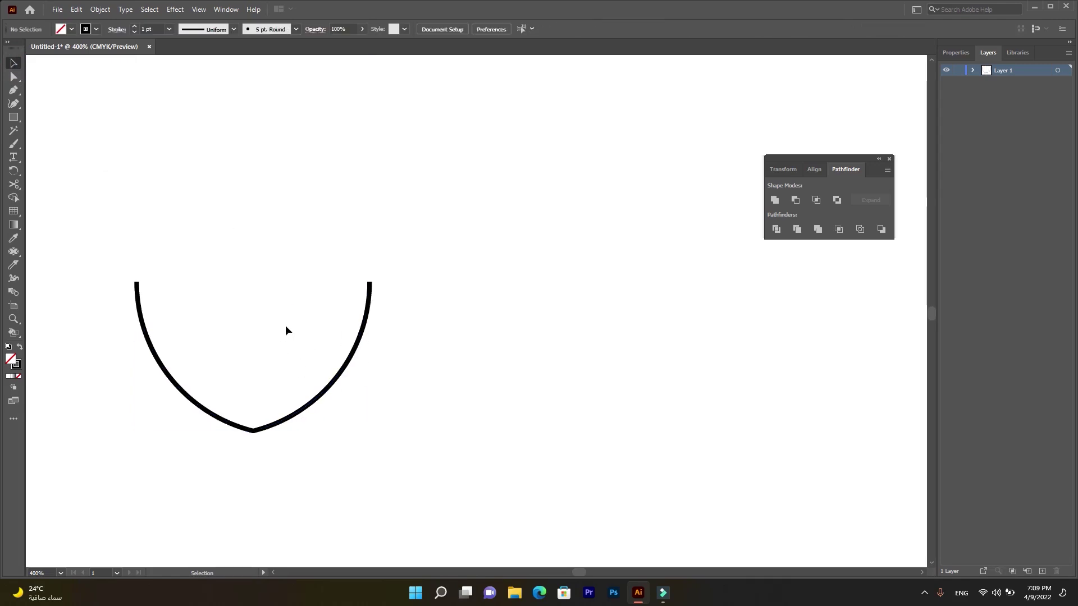
- Scale up the remaining pointed curve
scroll(285, 325, down, 1)
scroll(285, 325, down, 1)
scroll(235, 292, down, 3)
mouse_move(329, 270)
mouse_down()
mouse_move(277, 338)
mouse_move(378, 425)
mouse_up()
scroll(378, 426, down, 2)
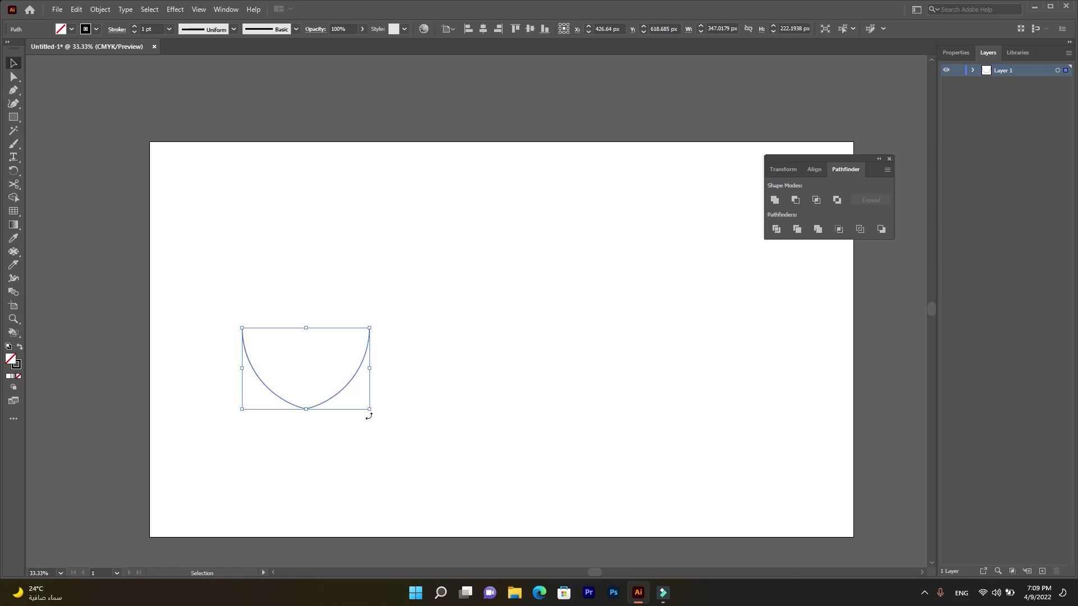
- Shrink and reposition the curve, then raise its stroke weight to 4 pt
mouse_move(368, 409)
mouse_down()
mouse_move(336, 390)
mouse_move(512, 342)
mouse_up()
drag(578, 325, 444, 344)
click(135, 26)
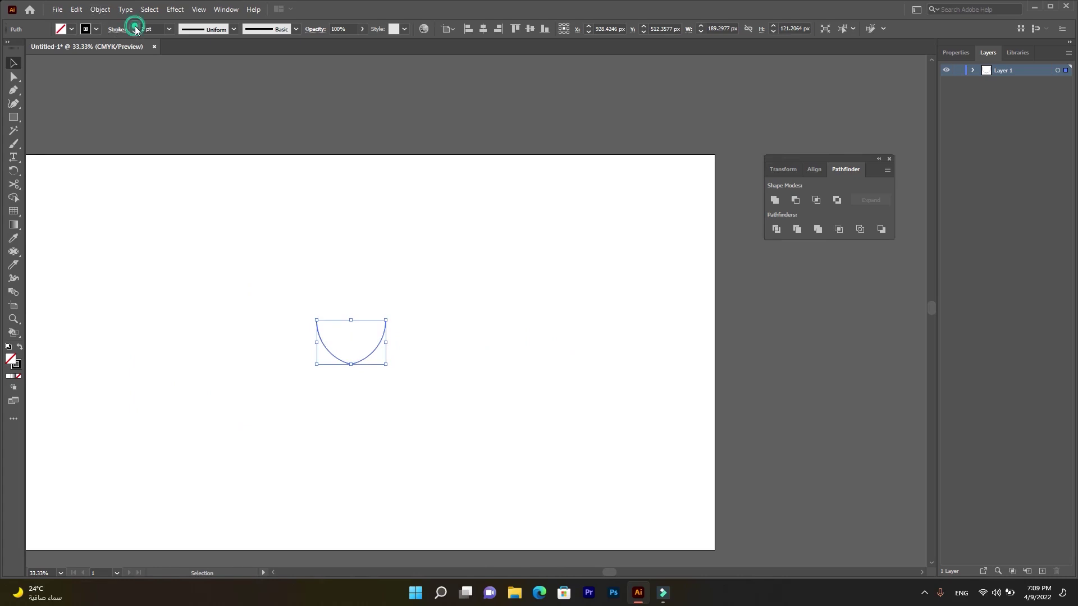
click(134, 26)
- Give the stroke Round Cap and Round Join, then narrow the curve
click(118, 31)
click(58, 56)
click(57, 73)
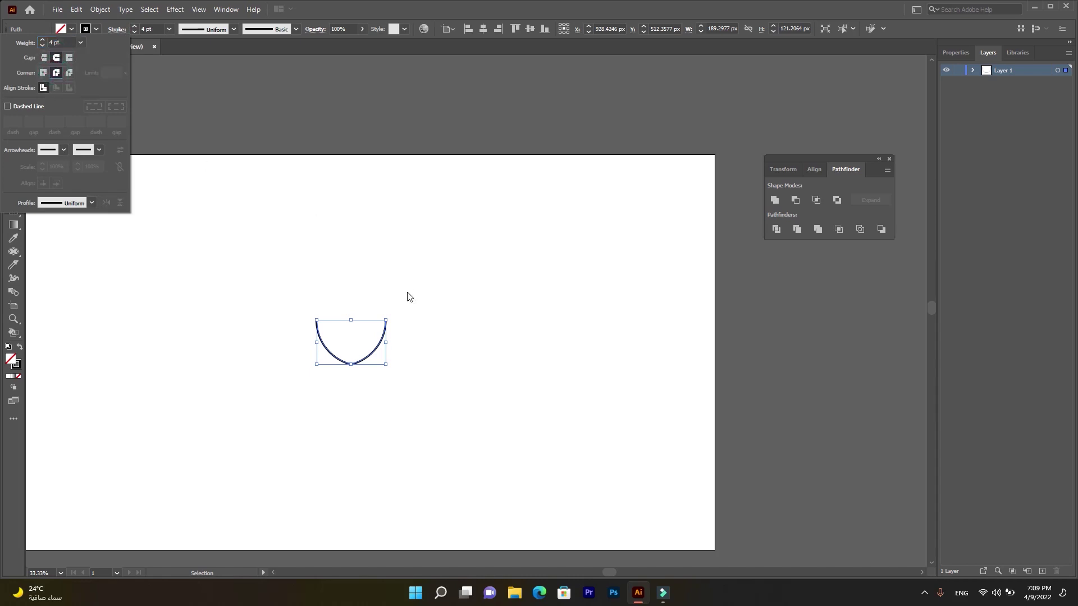
key(ctrl+plus)
drag(355, 389, 344, 389)
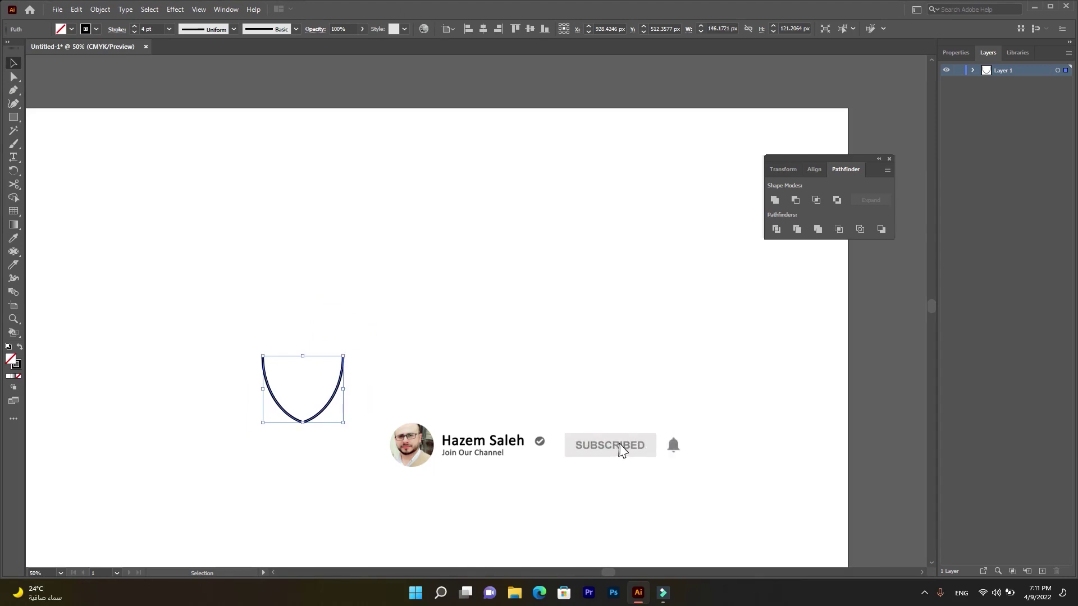
click(389, 325)
- Draw a rectangle over the pointed curve, narrow it evenly about its centre, and shorten its top
click(13, 117)
drag(253, 301, 342, 461)
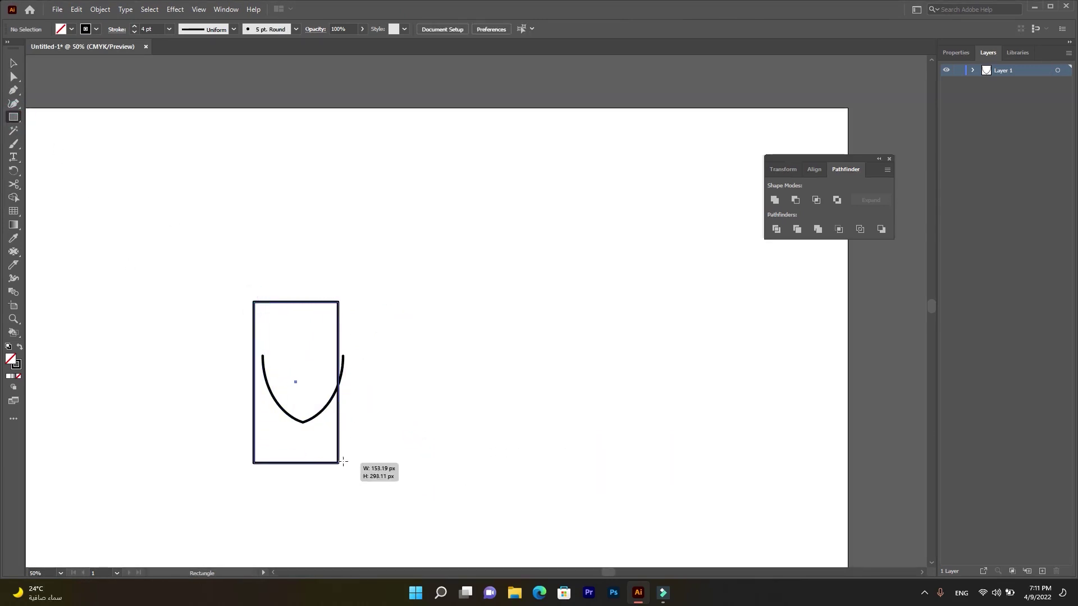
drag(253, 301, 344, 462)
click(14, 61)
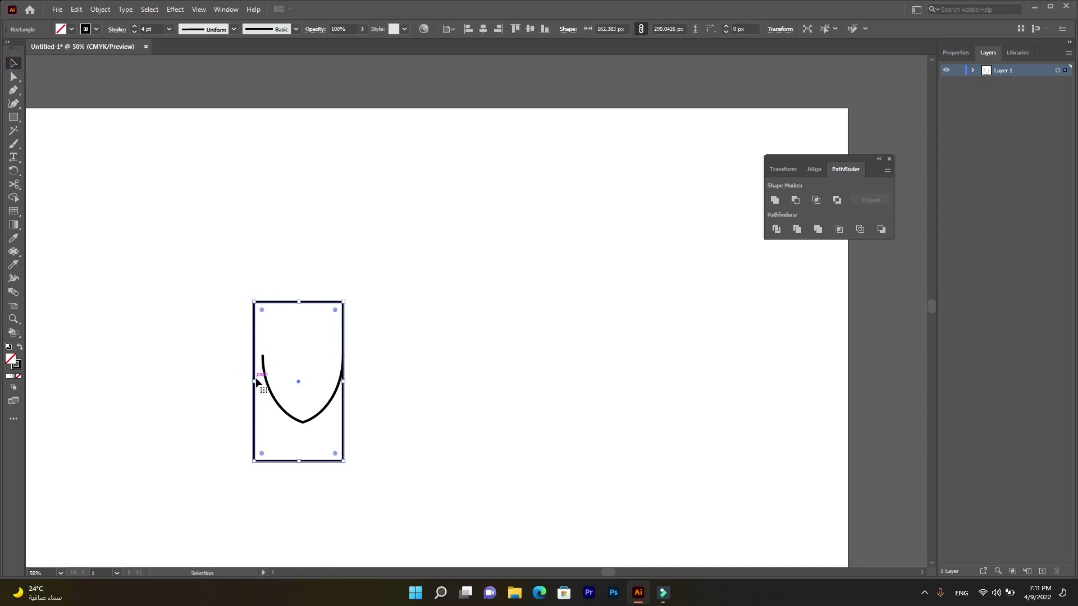
drag(256, 383, 263, 383)
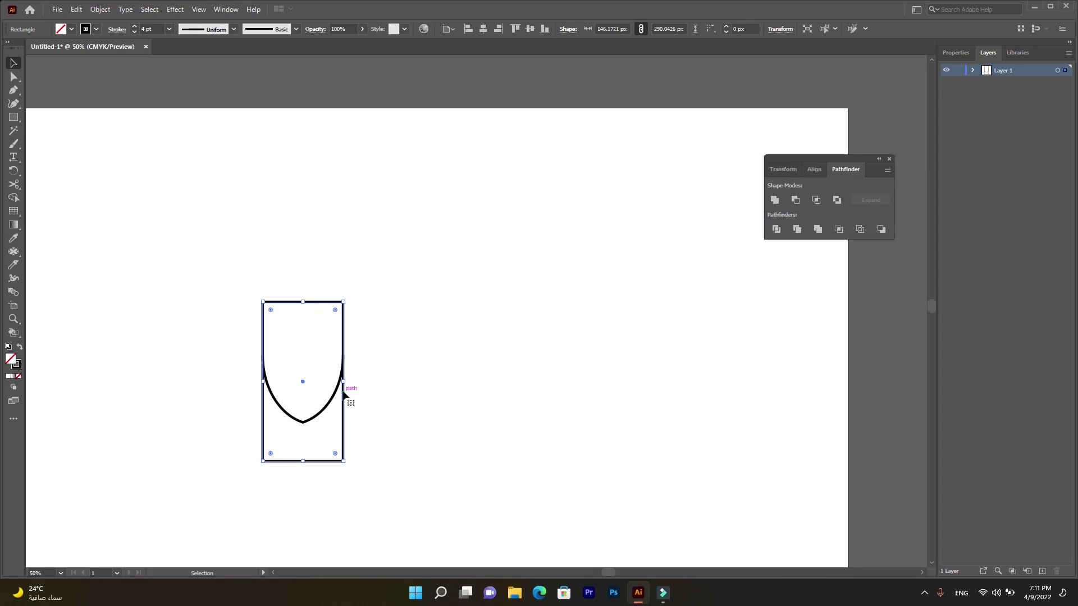
drag(344, 382, 330, 381)
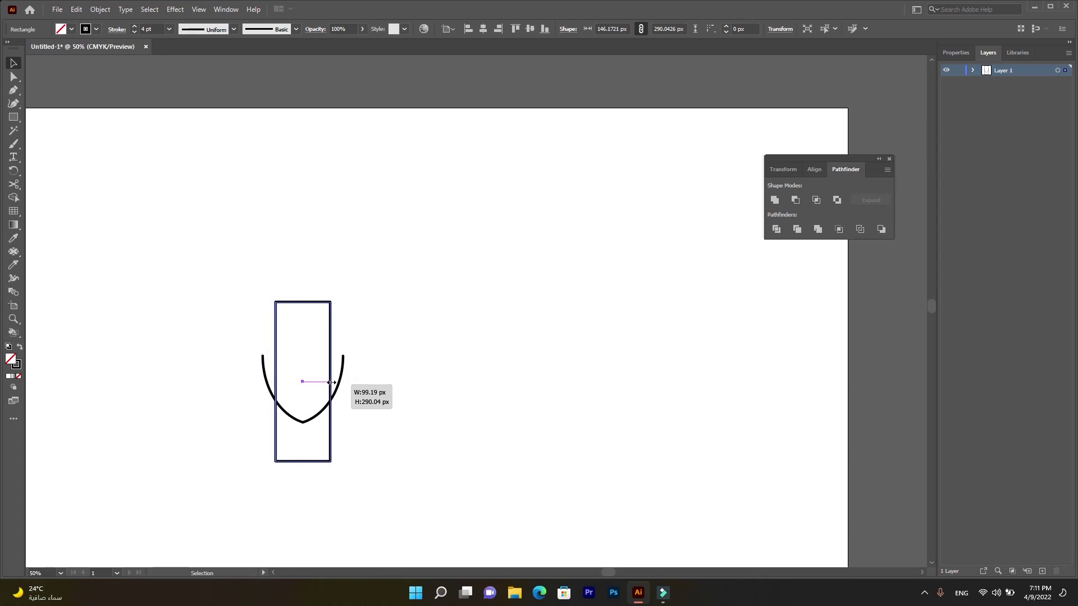
drag(303, 303, 280, 445)
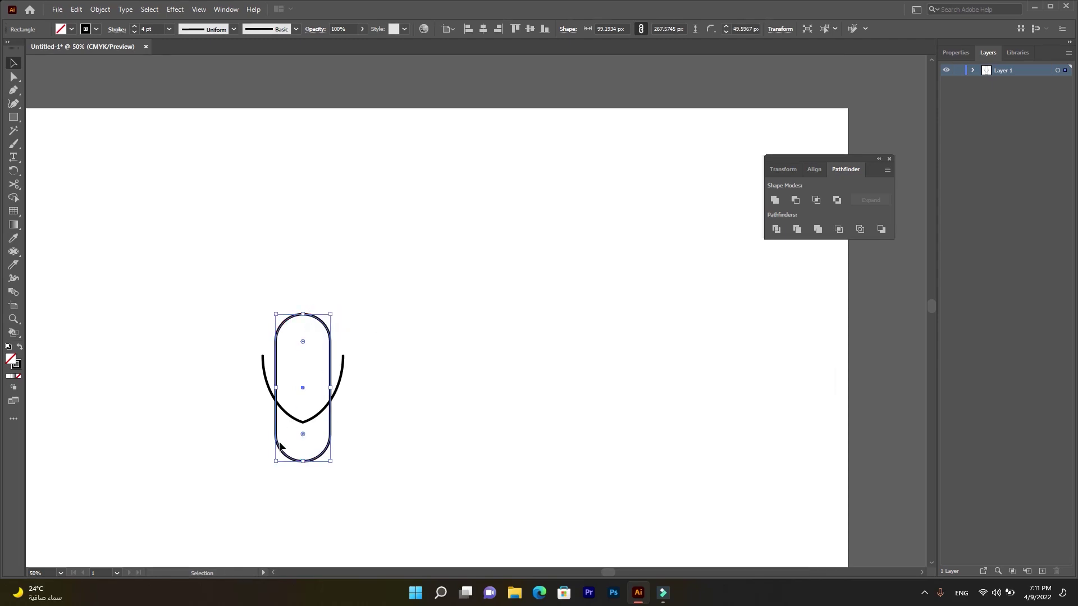
- Apply Object > Path > Offset Path at 12 px with preview off to add the first ring
click(100, 10)
click(138, 281)
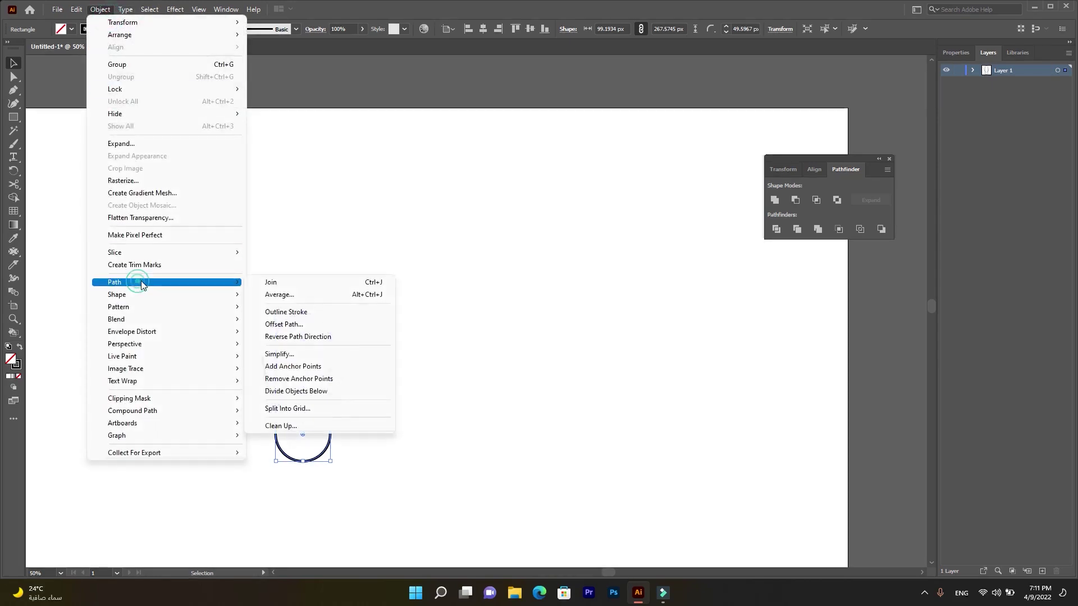
click(295, 325)
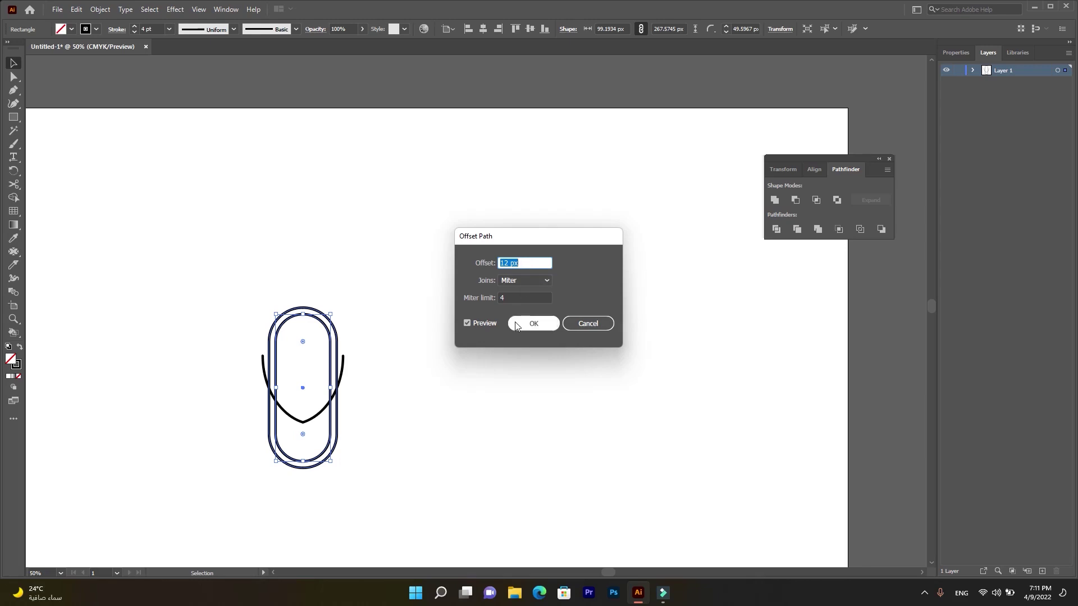
text(15)
click(480, 323)
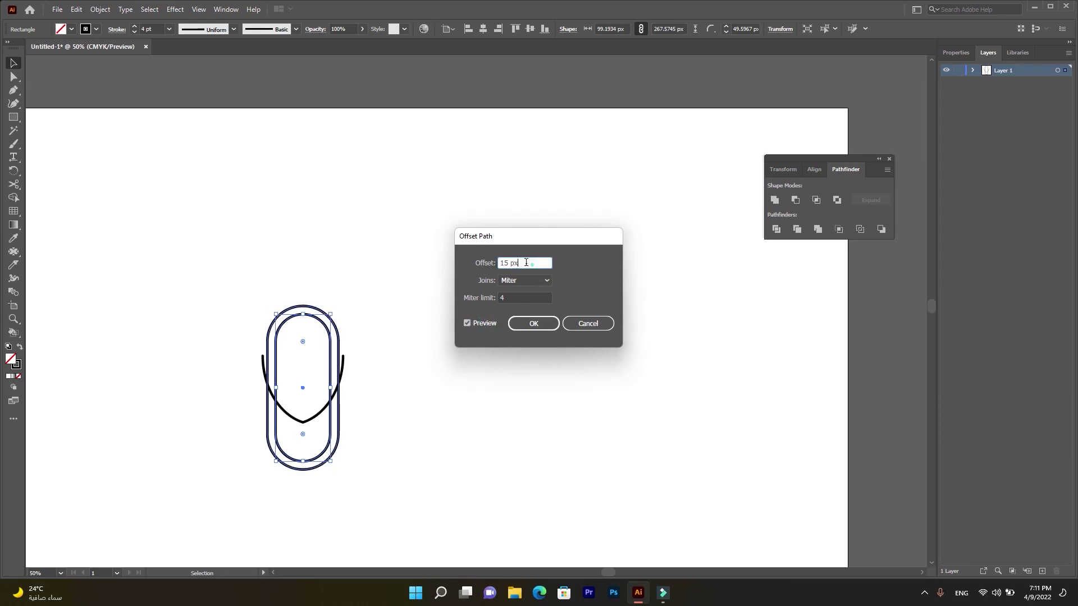
click(537, 323)
- Repeat the 12 px Offset Path three more times, adding rings two to four
click(100, 9)
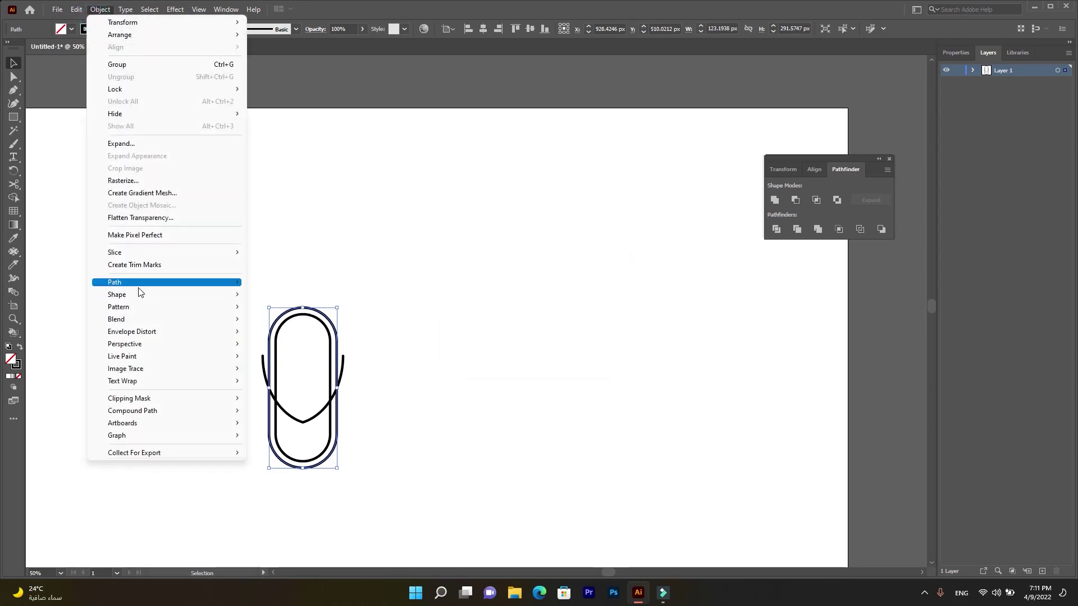
mouse_move(166, 282)
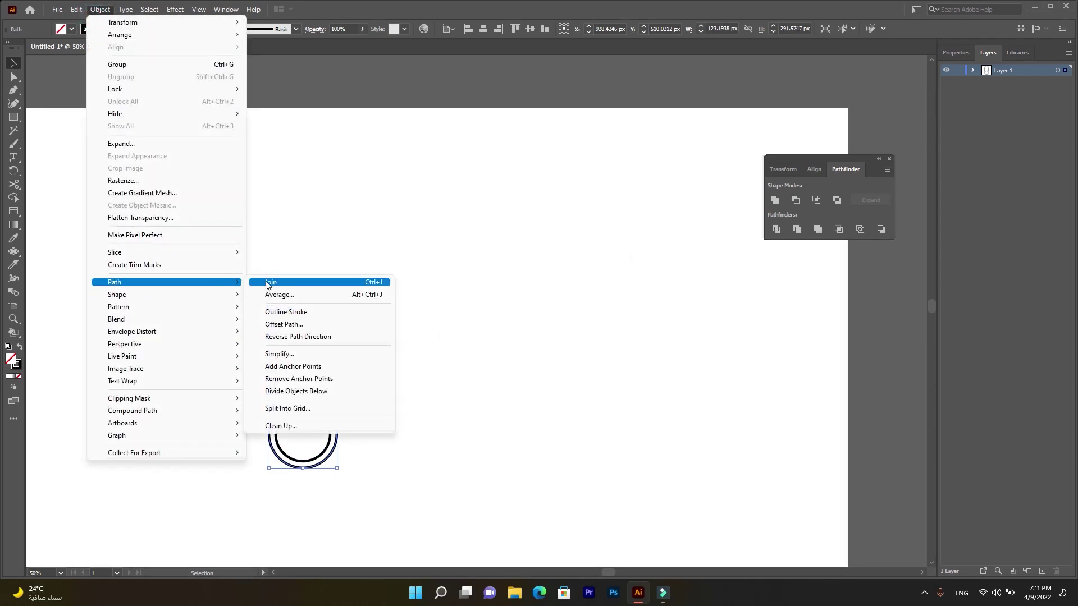
click(284, 324)
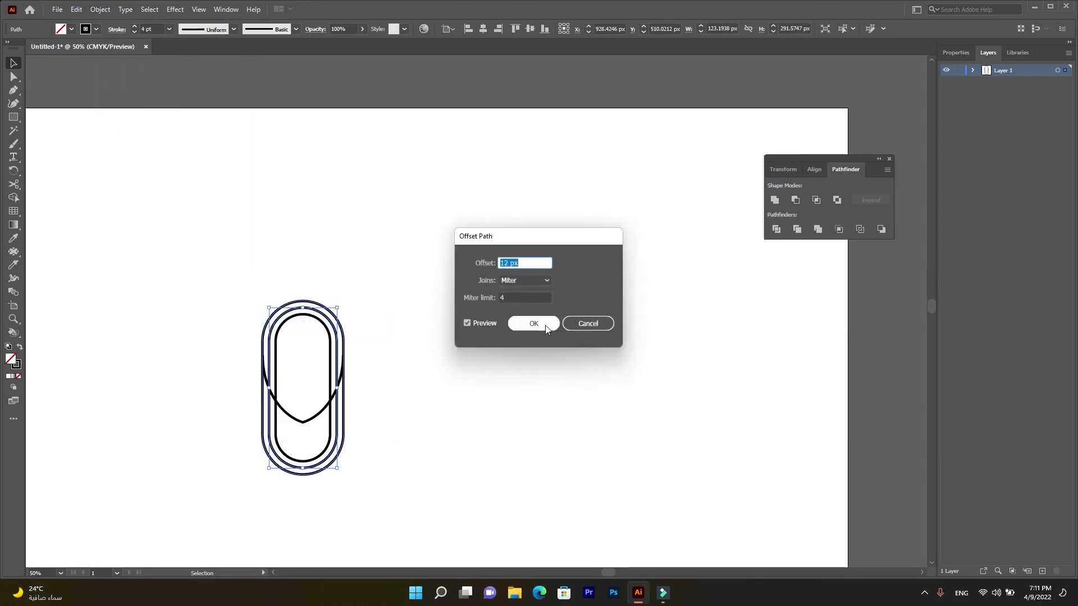
click(533, 324)
click(101, 9)
mouse_move(115, 282)
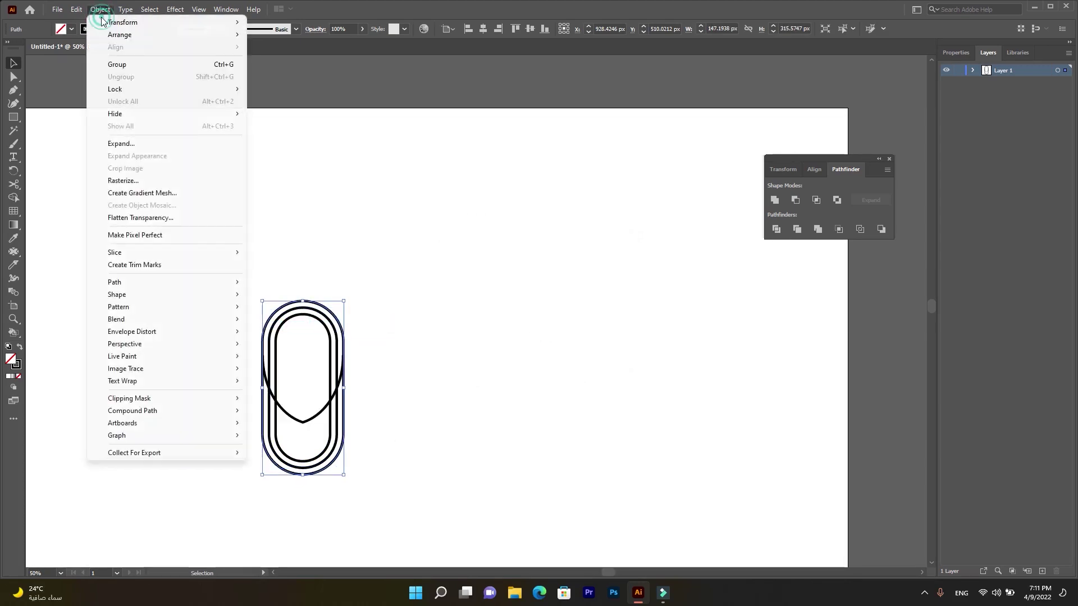
click(279, 326)
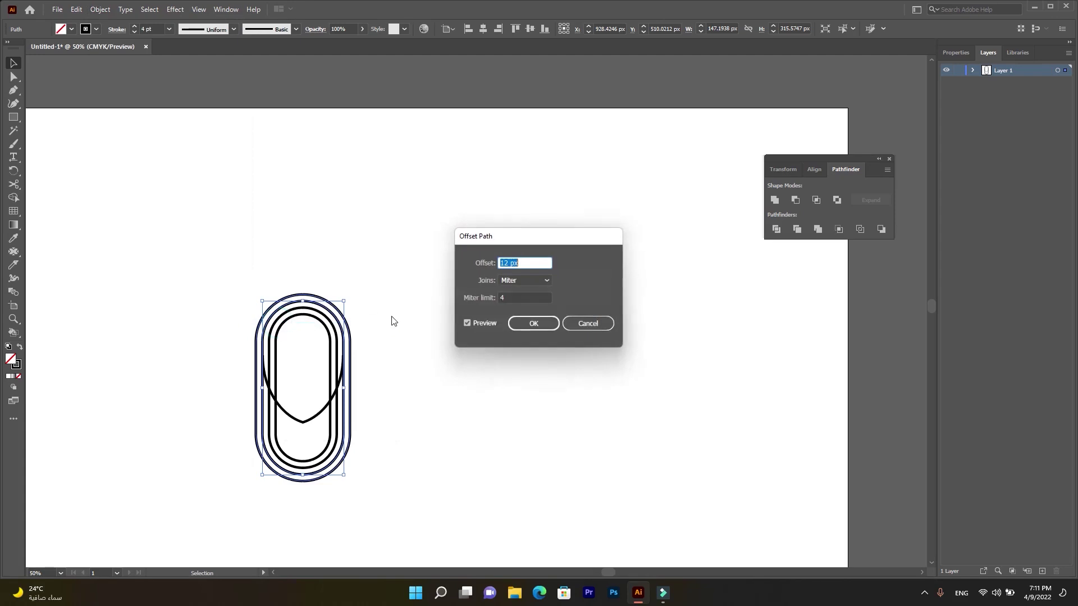
click(541, 321)
click(99, 16)
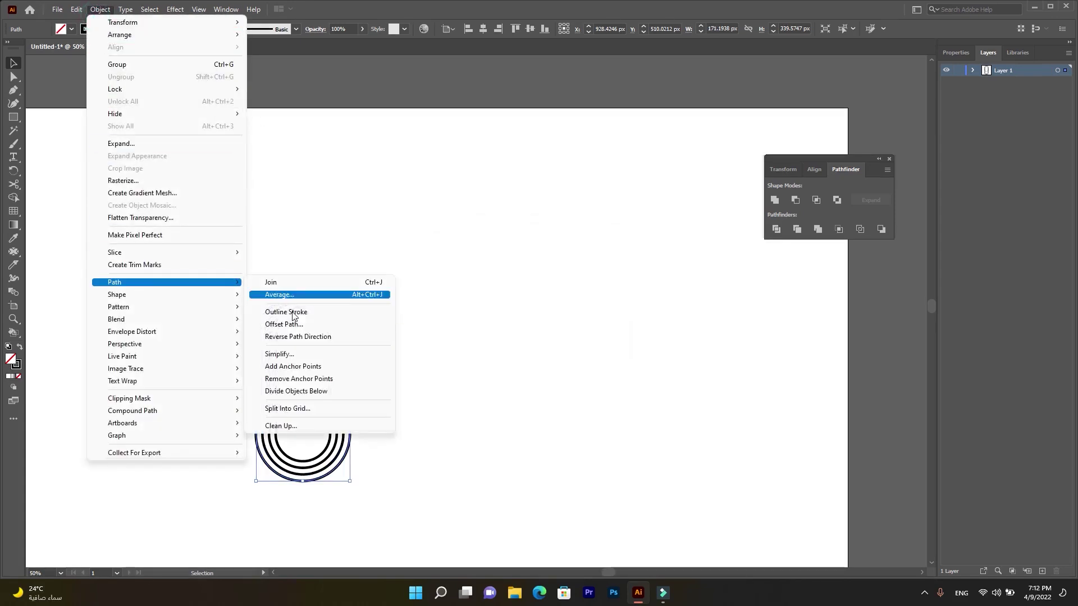
click(281, 328)
click(540, 323)
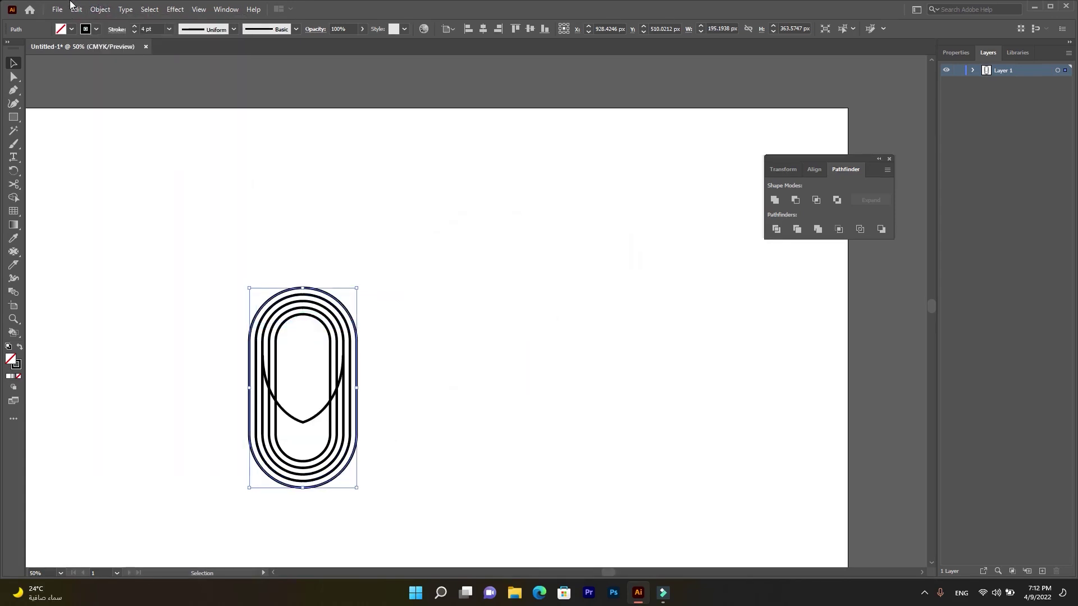
- Add the fifth and outermost 12 px offset rings, then deselect
click(99, 10)
mouse_move(167, 282)
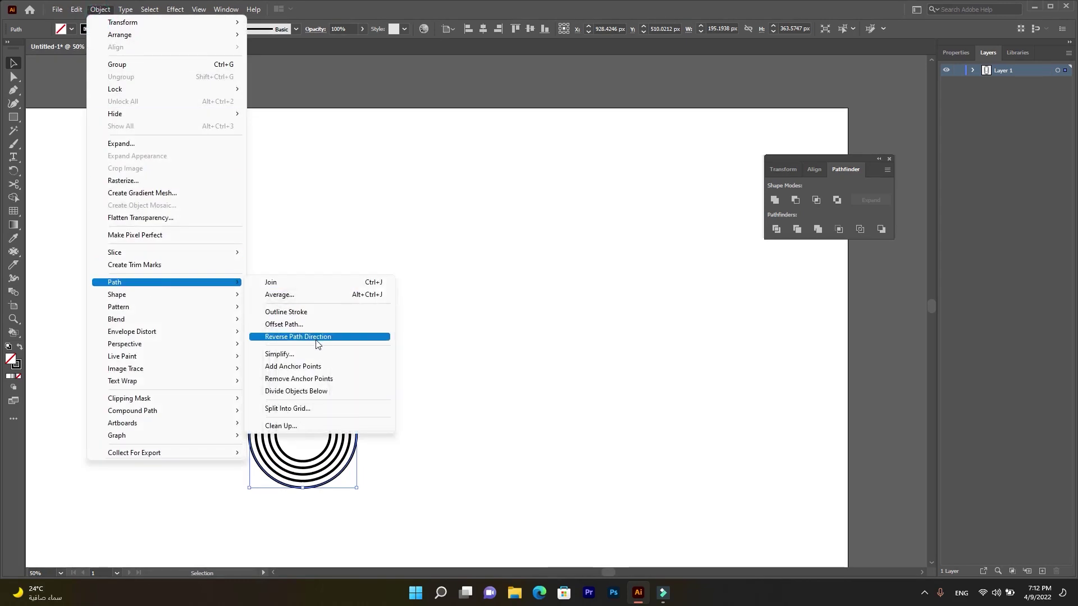
click(317, 326)
click(518, 320)
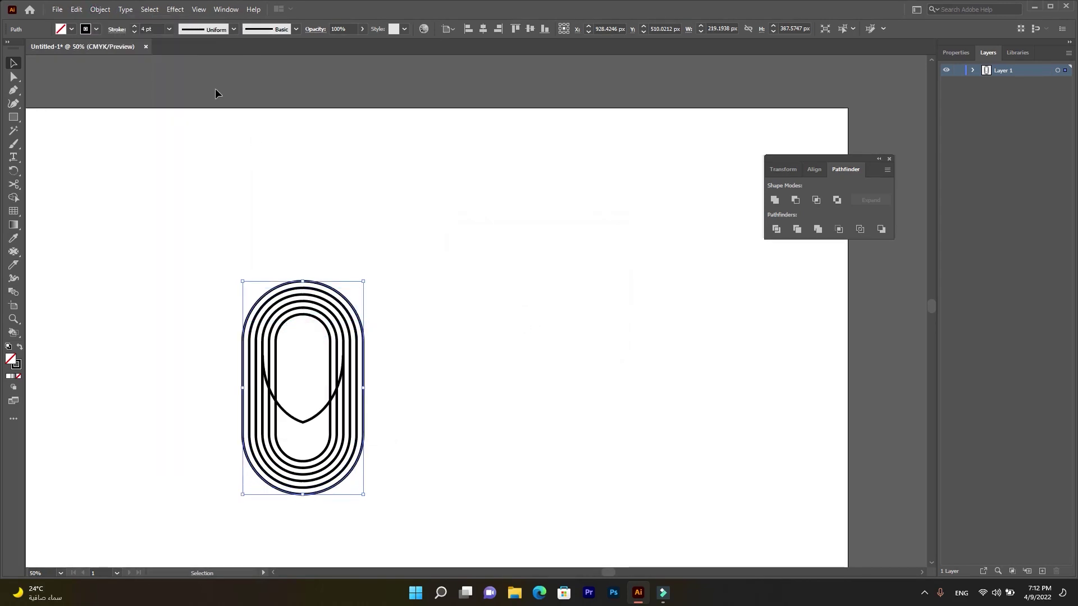
click(100, 9)
mouse_move(166, 281)
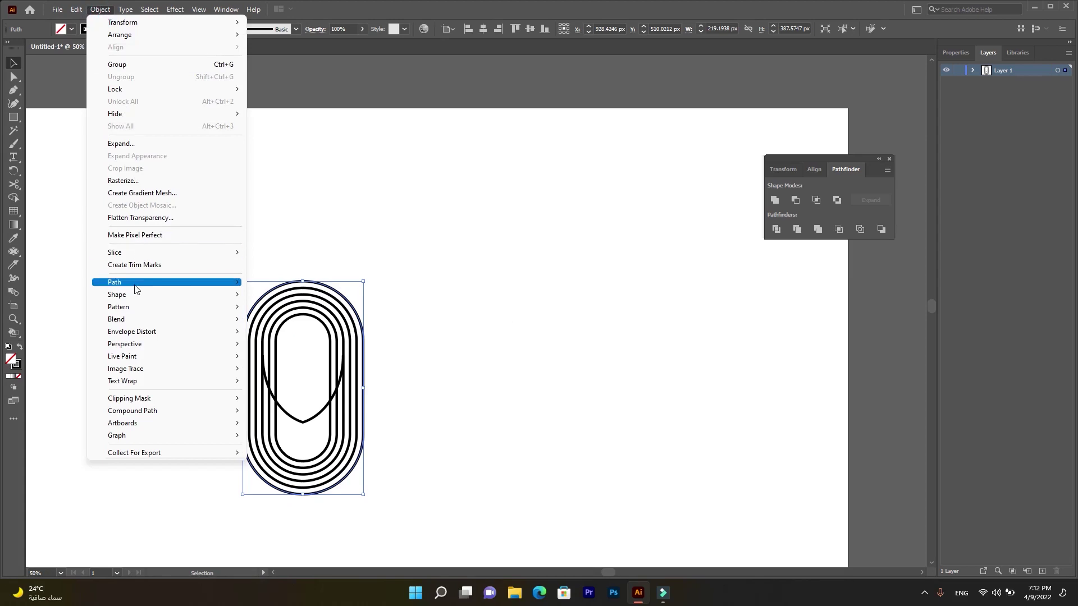
click(289, 324)
click(527, 325)
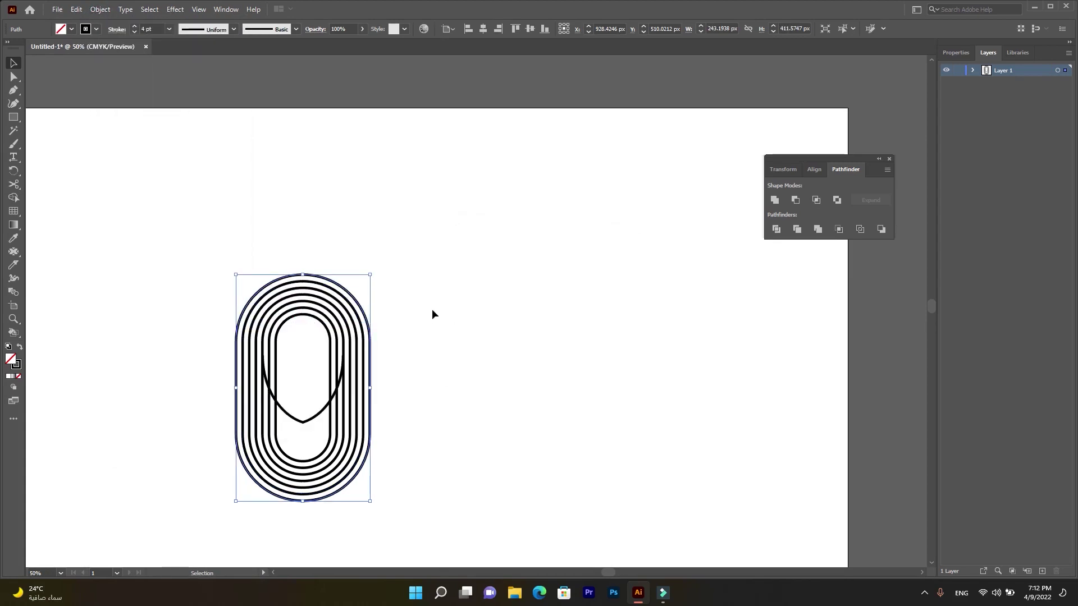
click(432, 337)
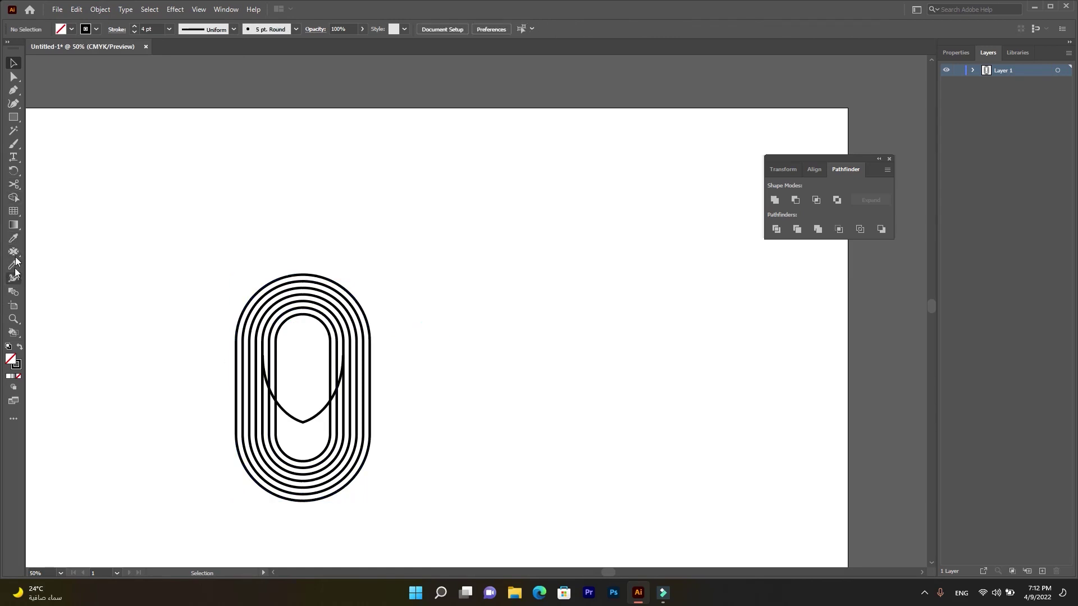
- Scissor-cut each ring's left leg where it meets the bottom curve, dismissing the endpoint warning
click(13, 184)
scroll(243, 422, up, 2)
scroll(265, 428, up, 1)
scroll(247, 424, down, 1)
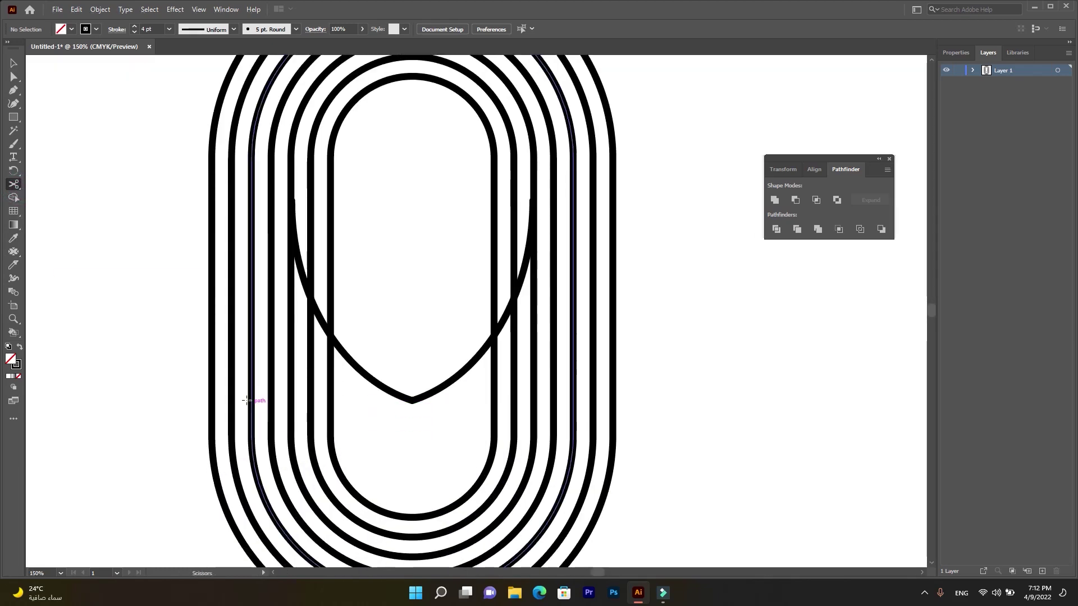
click(212, 438)
scroll(232, 441, down, 4)
click(291, 330)
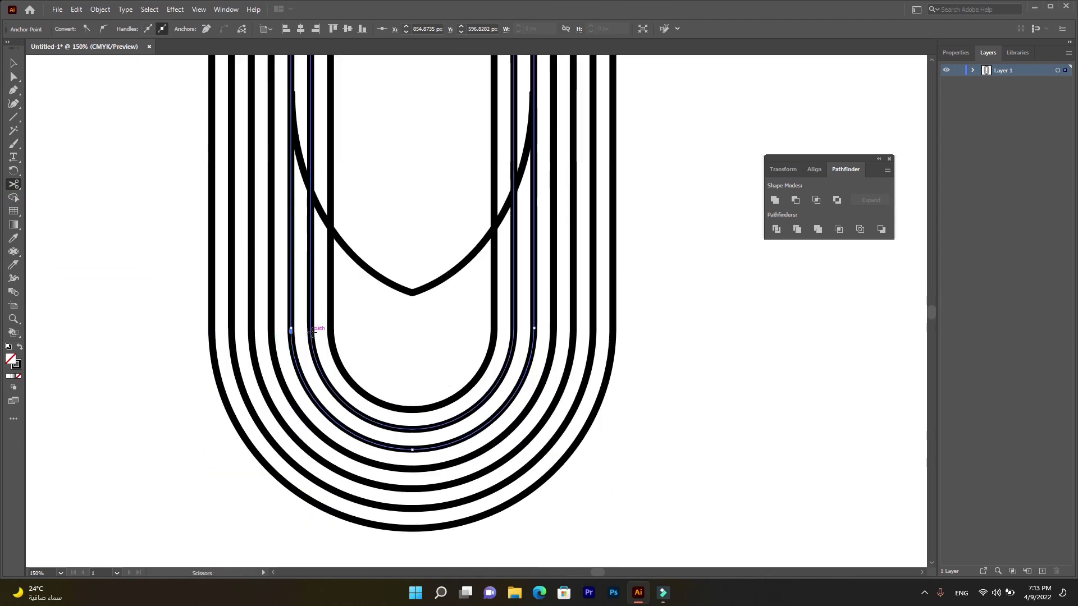
click(310, 331)
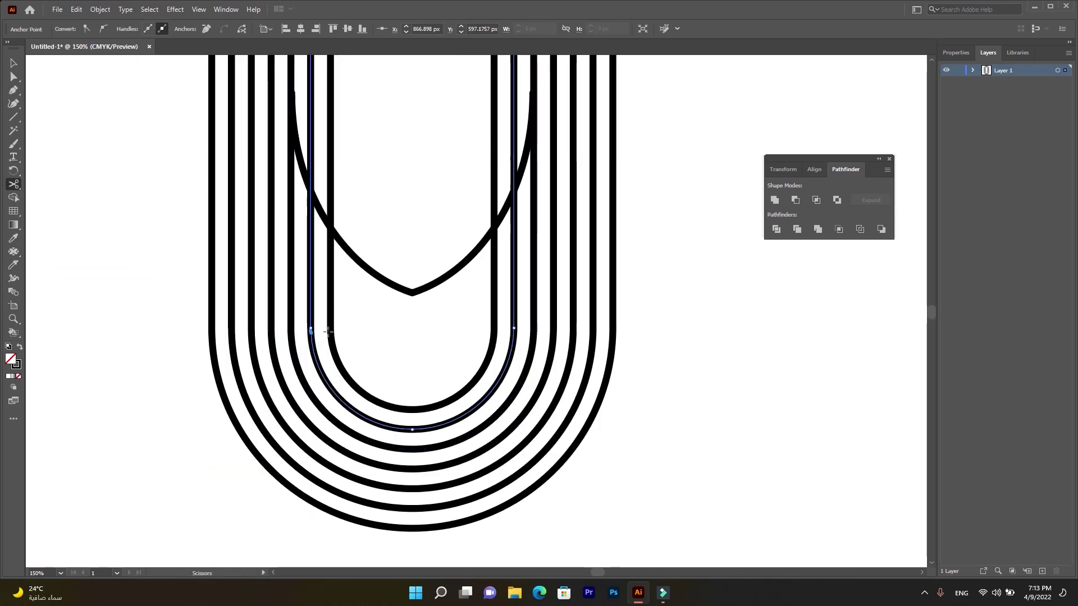
click(330, 332)
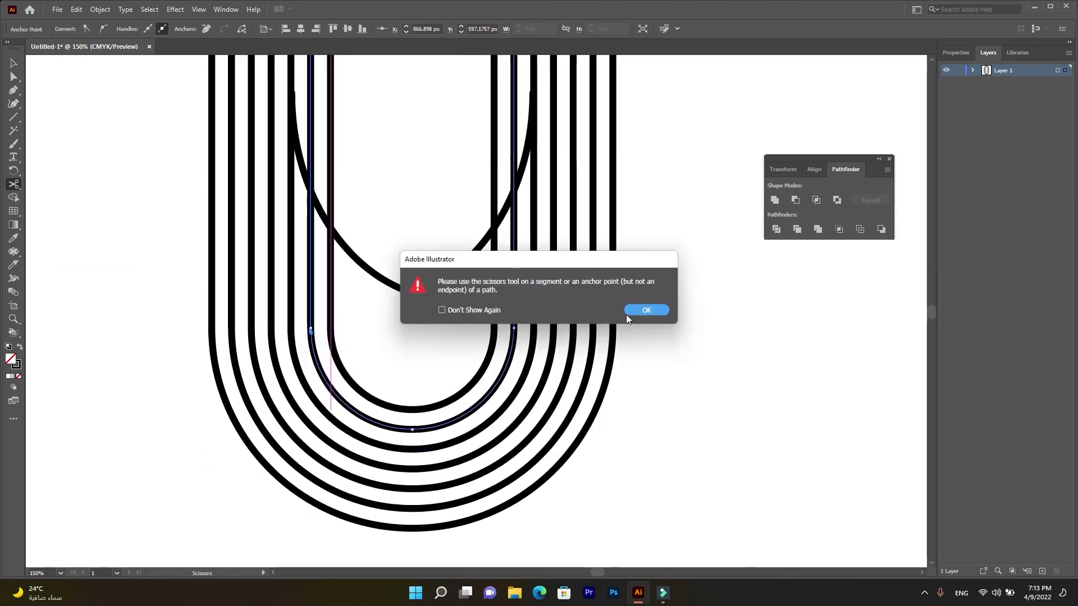
click(643, 308)
click(330, 327)
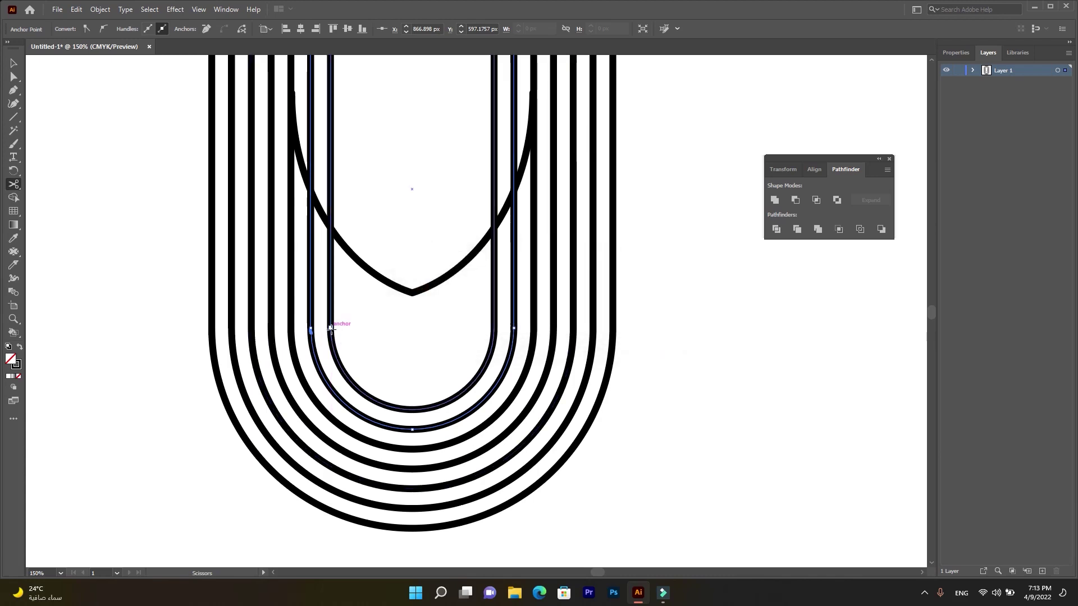
click(331, 328)
- Scissor-cut all six rings' right legs at the start of the curve
click(494, 328)
click(513, 327)
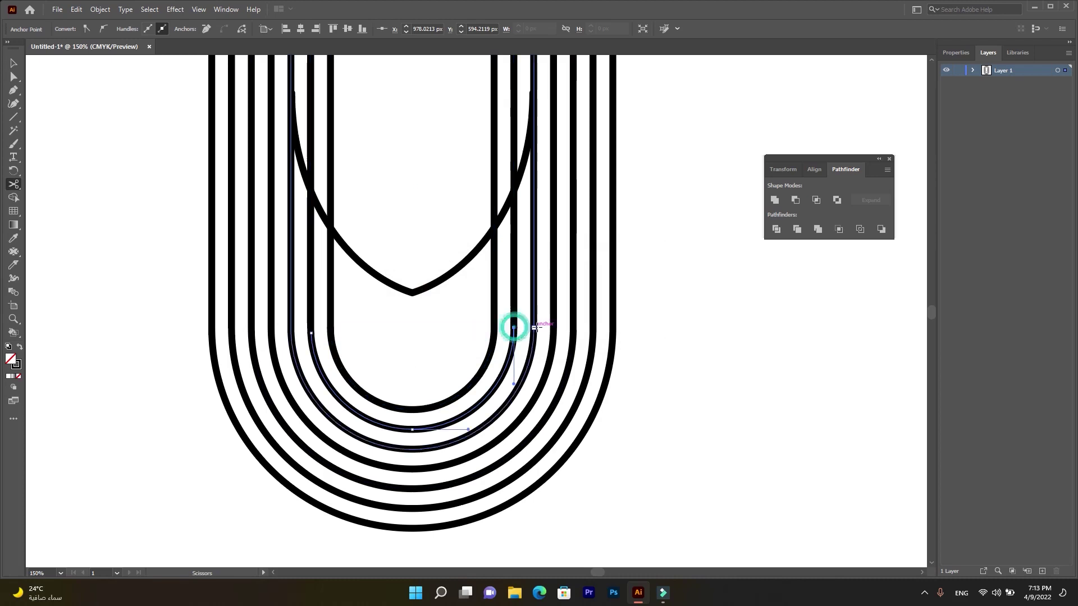
click(533, 328)
click(553, 327)
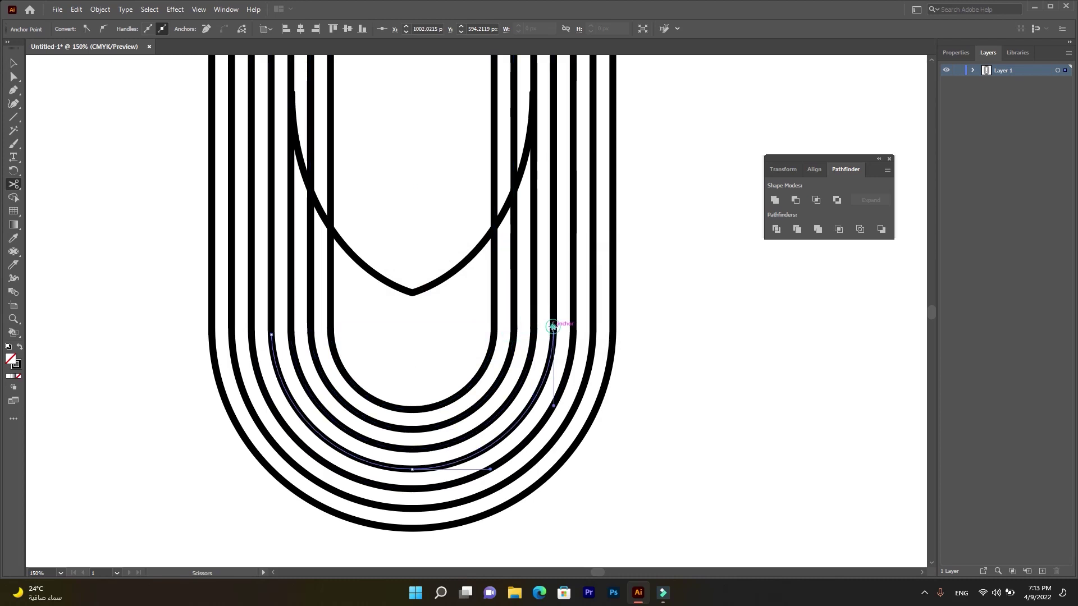
click(573, 329)
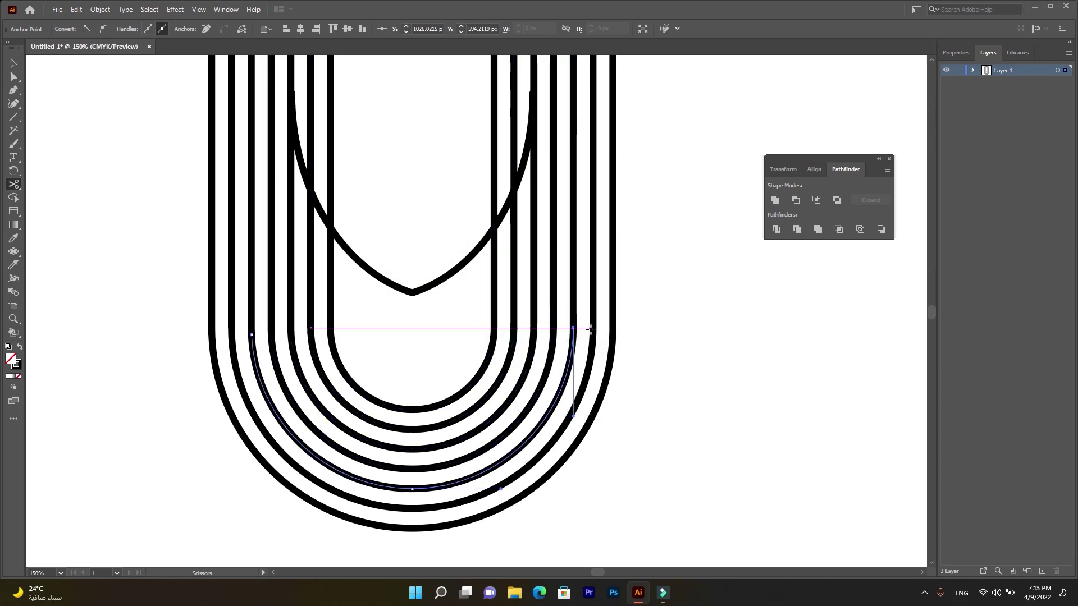
click(593, 328)
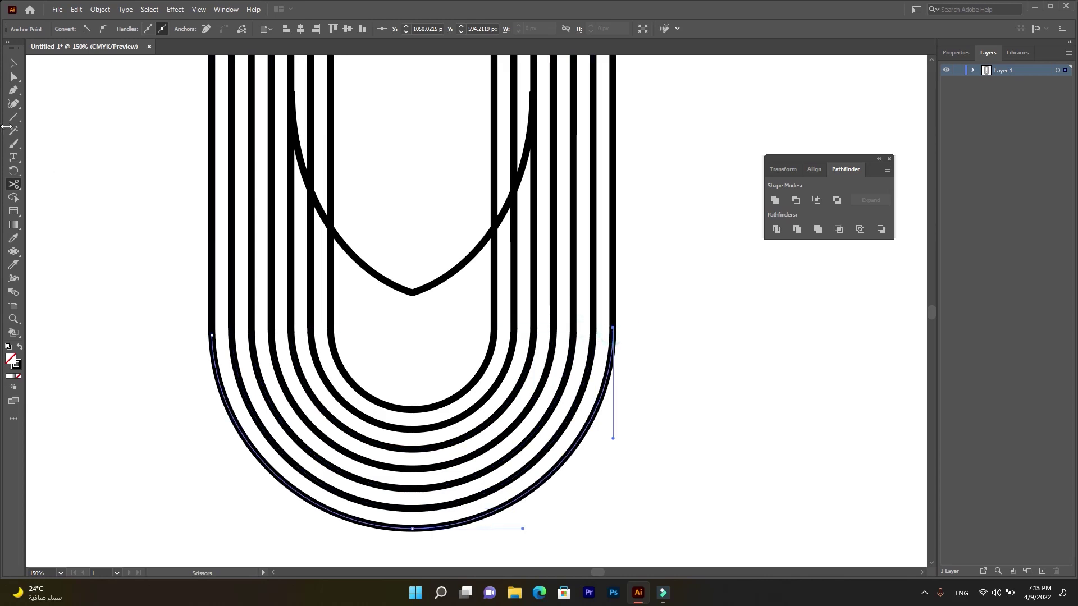
- Marquee-select the lower U-shaped arcs and delete them
click(13, 63)
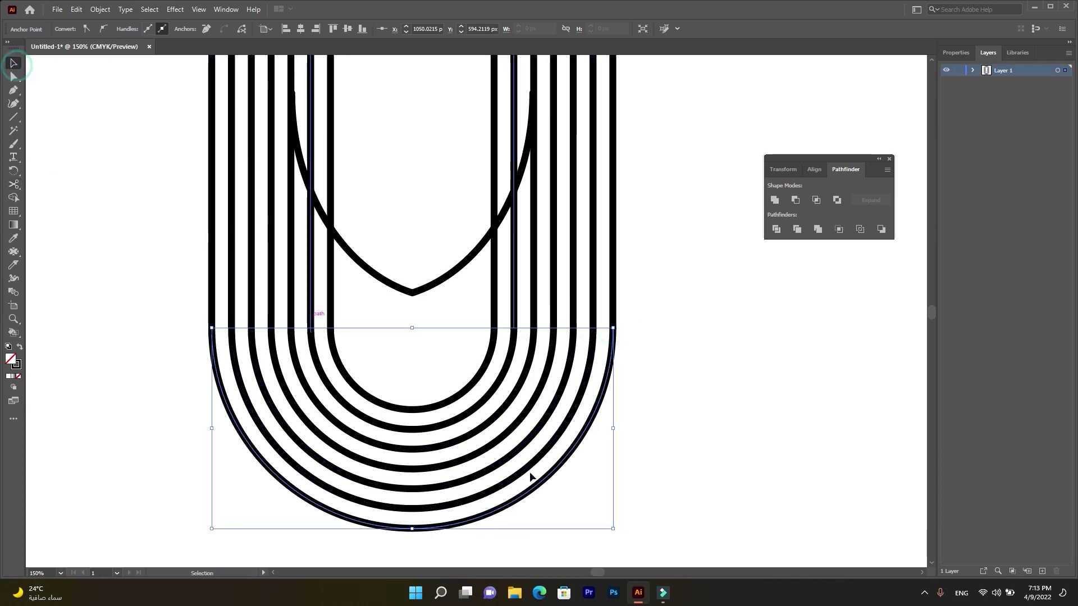
click(646, 522)
drag(461, 549, 421, 390)
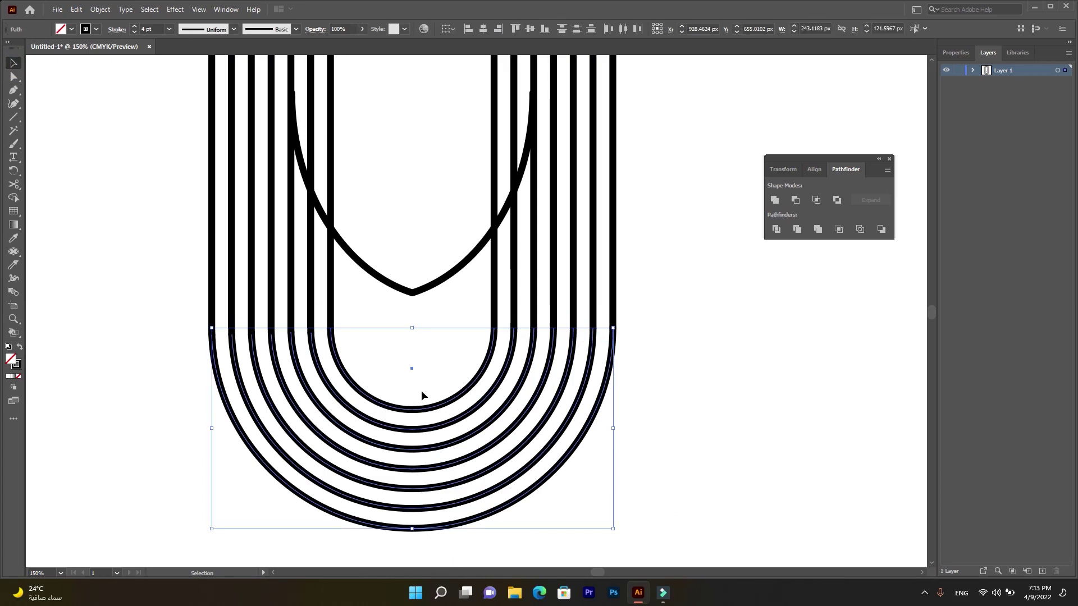
key(Delete)
- Cut the two inner arches on both sides where they cross the face
scroll(188, 352, up, 5)
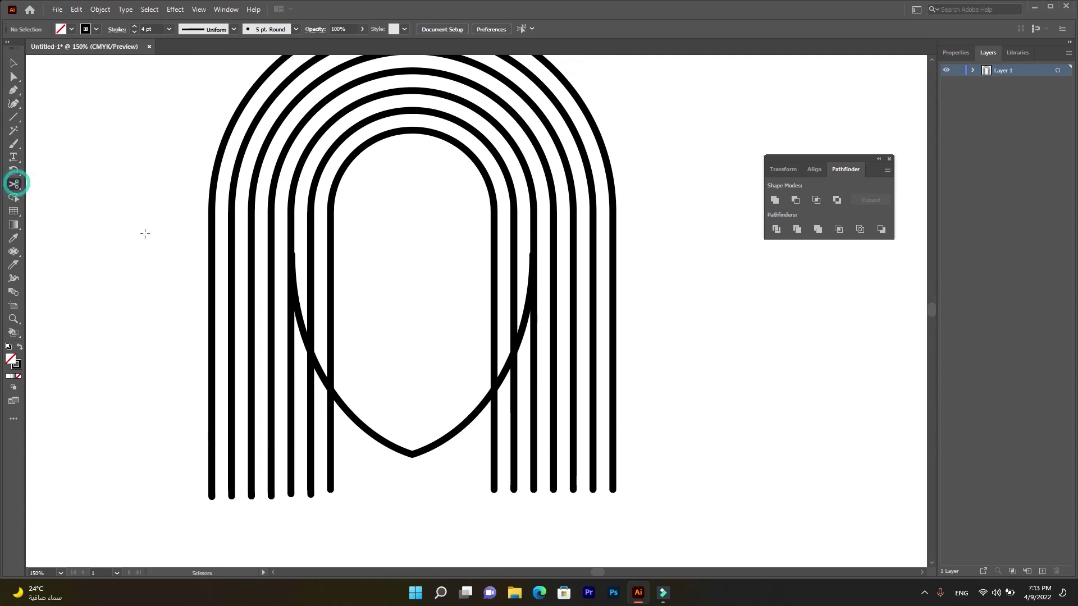
scroll(326, 254, up, 1)
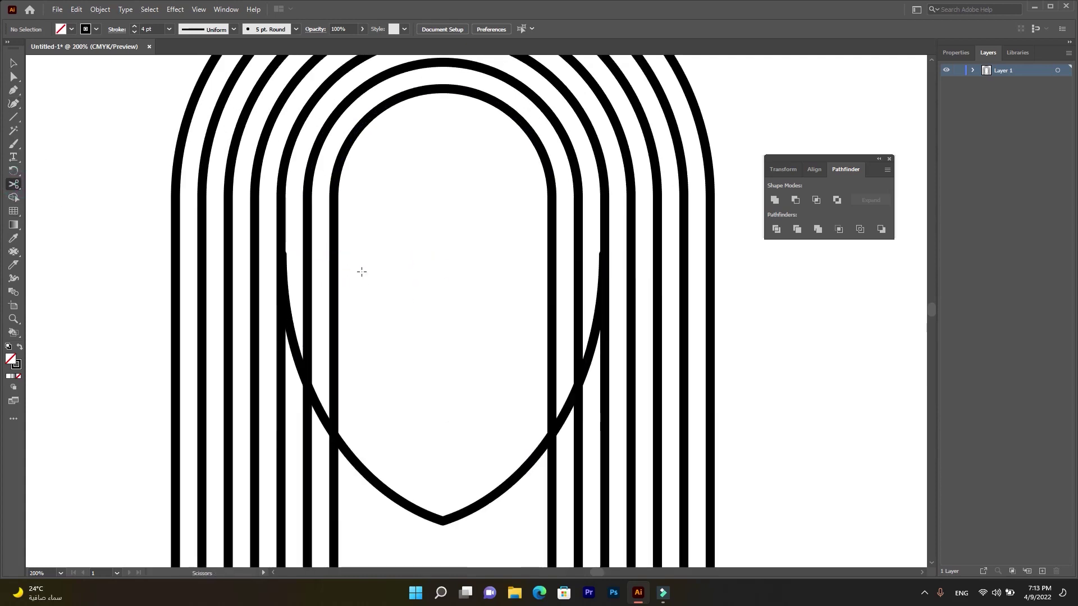
click(333, 198)
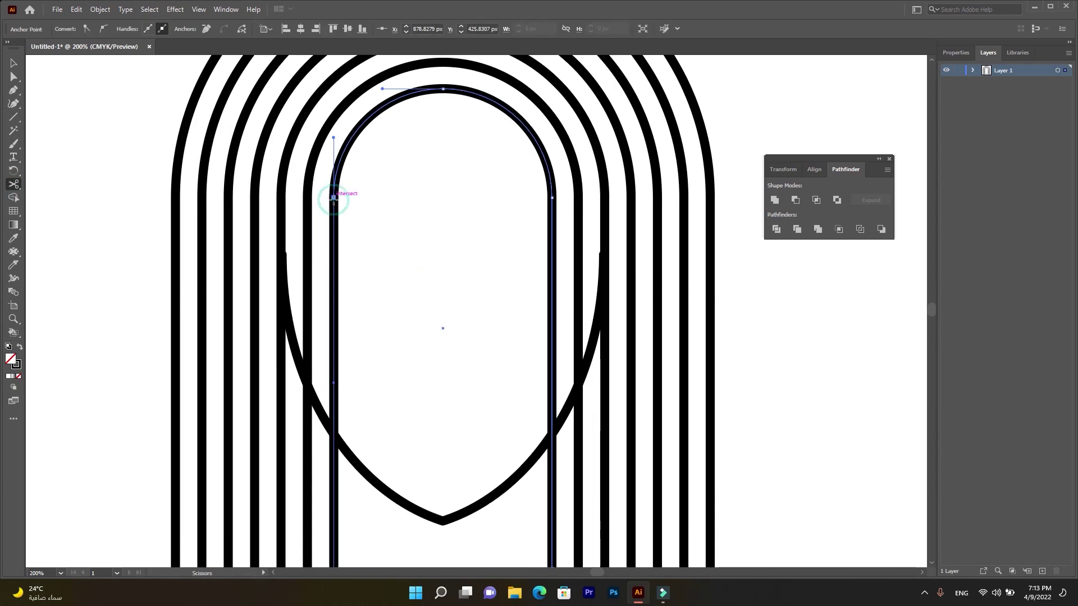
click(552, 198)
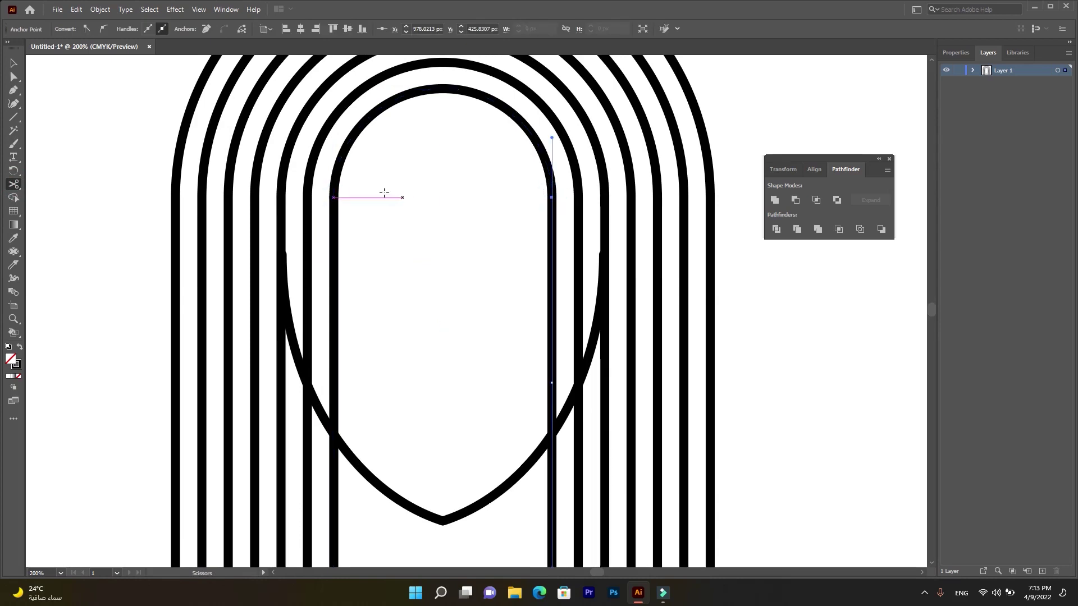
click(308, 191)
click(578, 198)
- Cut the face curve and the remaining stripes at their face crossings
key(ctrl+plus)
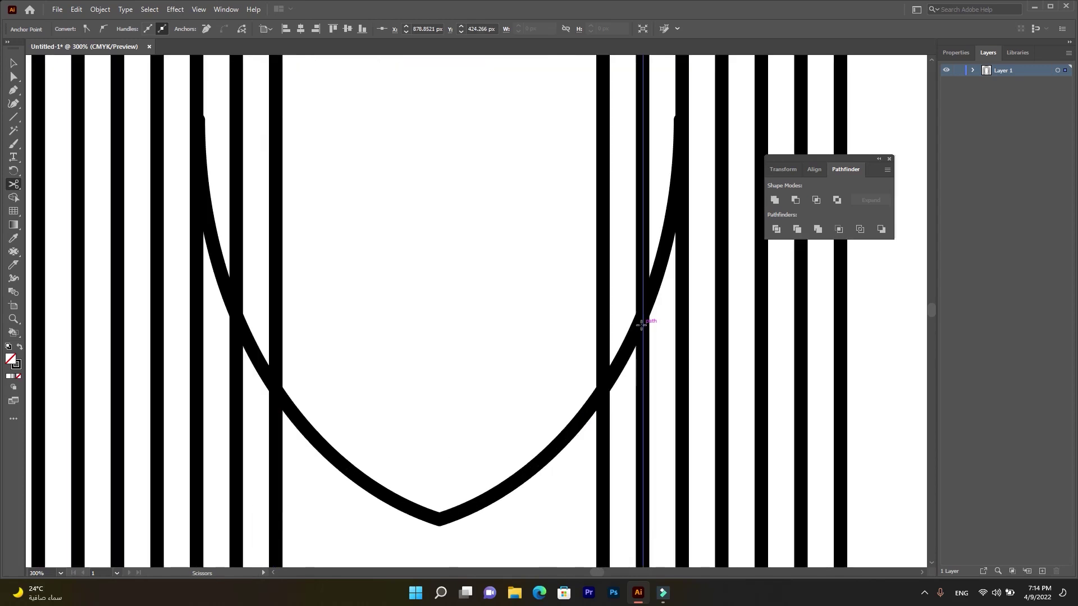
click(643, 320)
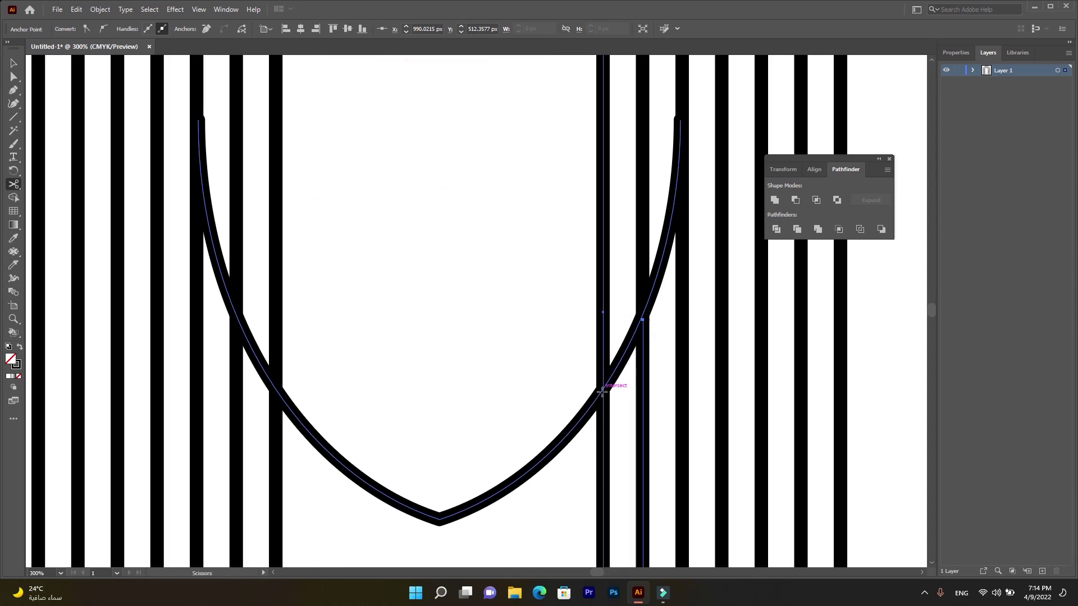
click(603, 395)
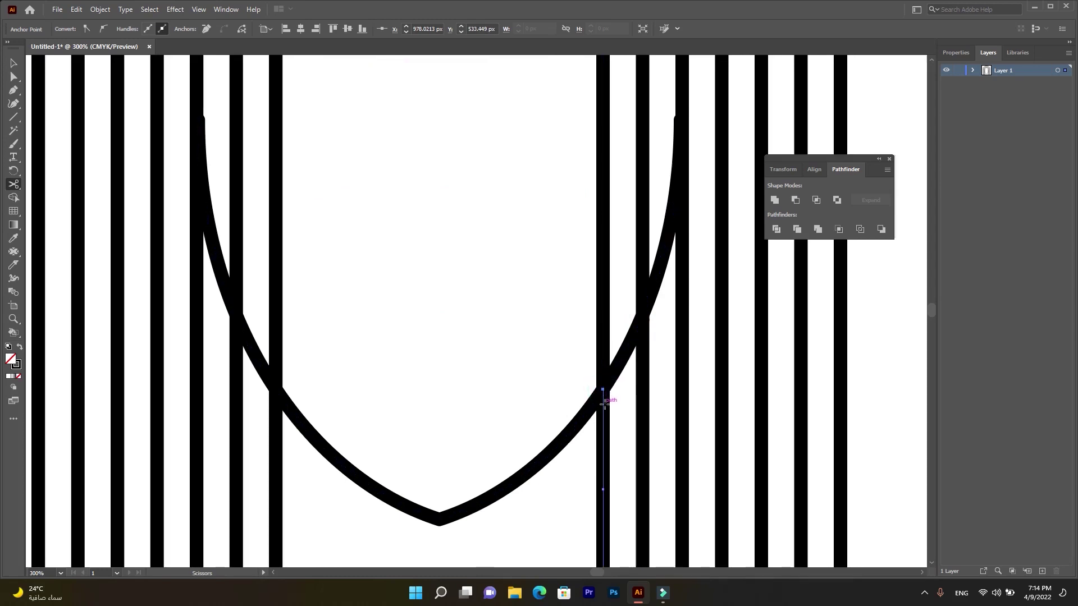
scroll(331, 457, down, 2)
click(276, 336)
click(236, 260)
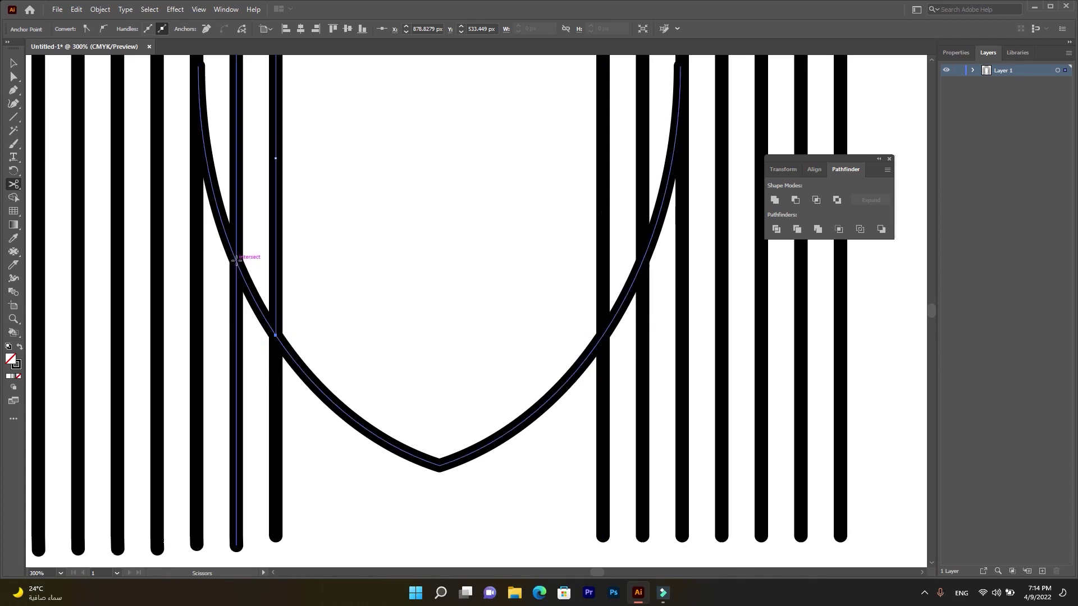
- Select and delete the stripe pieces lying inside the face
click(12, 68)
scroll(292, 210, up, 1)
key(Delete)
click(276, 176)
key(Delete)
click(603, 185)
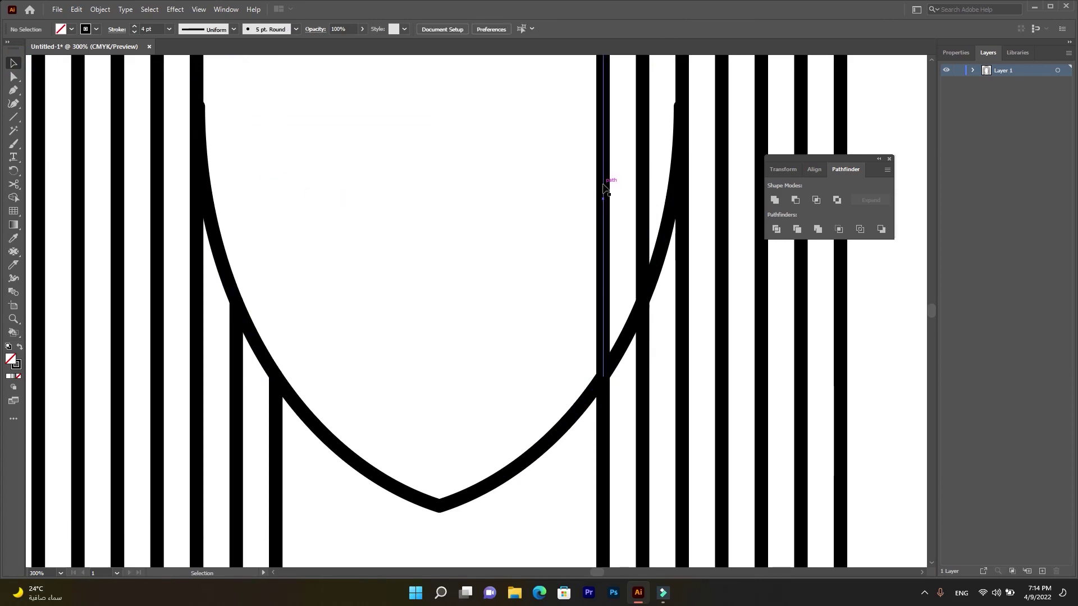
key(Delete)
click(638, 181)
key(Delete)
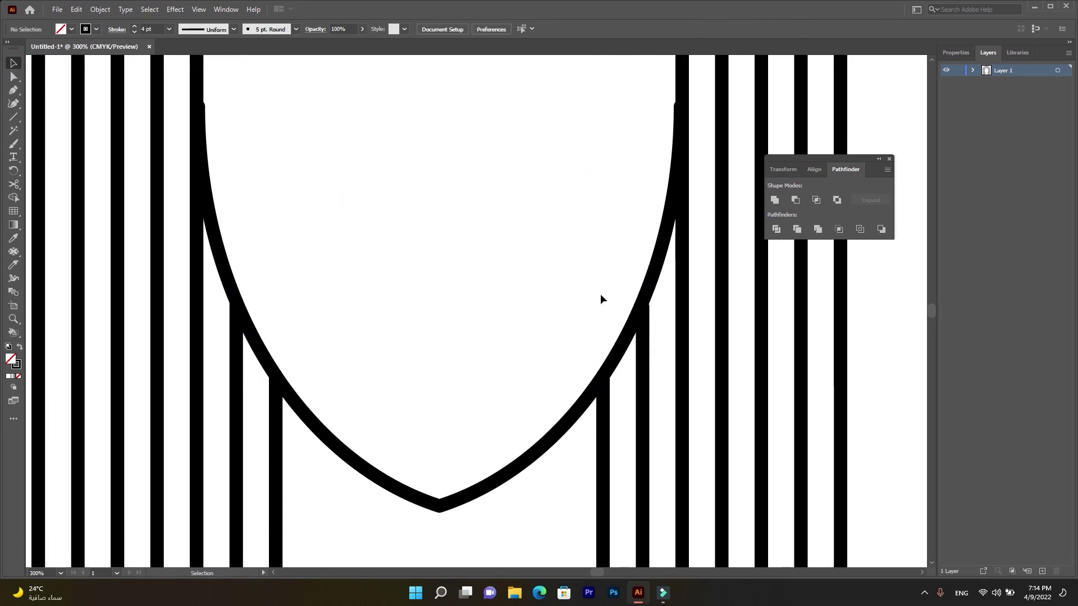
scroll(362, 375, down, 3)
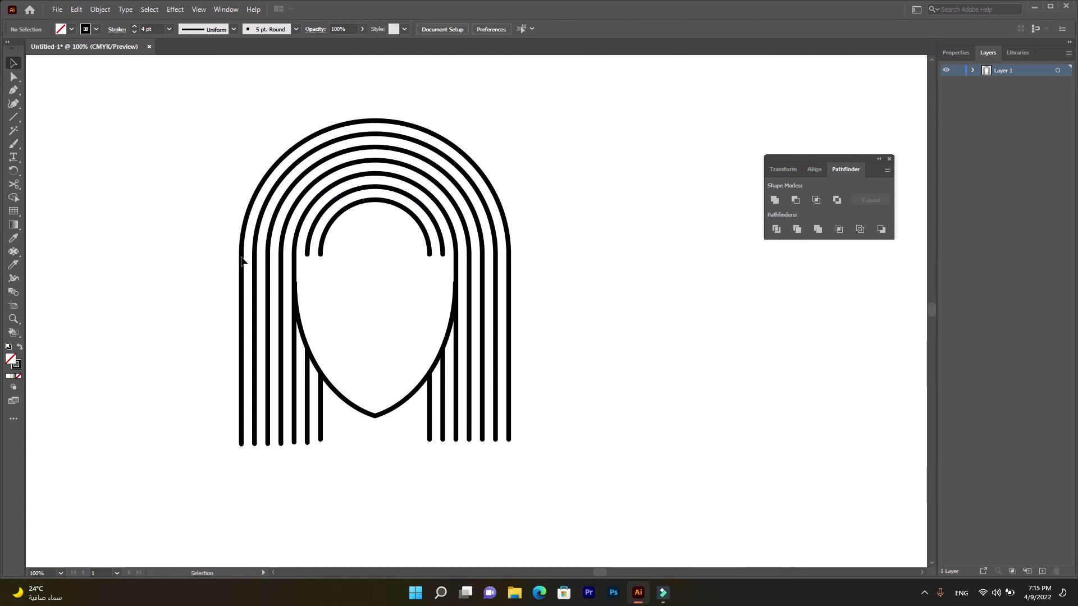
- Select the left strands' bottom anchors and nudge them down two steps
click(14, 77)
drag(307, 461, 228, 441)
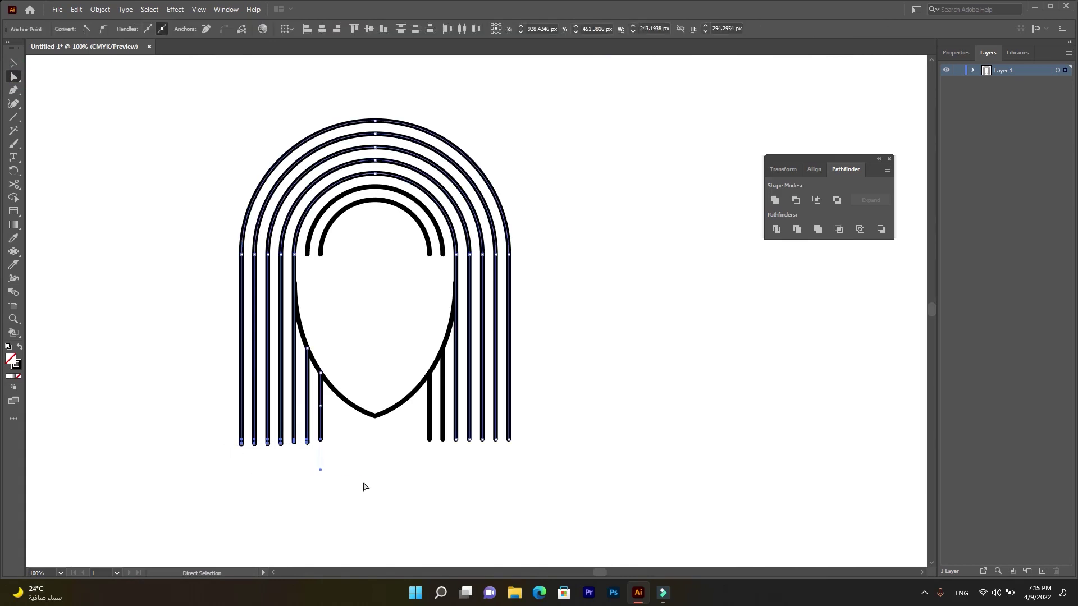
key(Down)
key(Down)
key(Down)
key(Down)
key(Down)
key(Down)
key(Down)
key(Down)
key(Down)
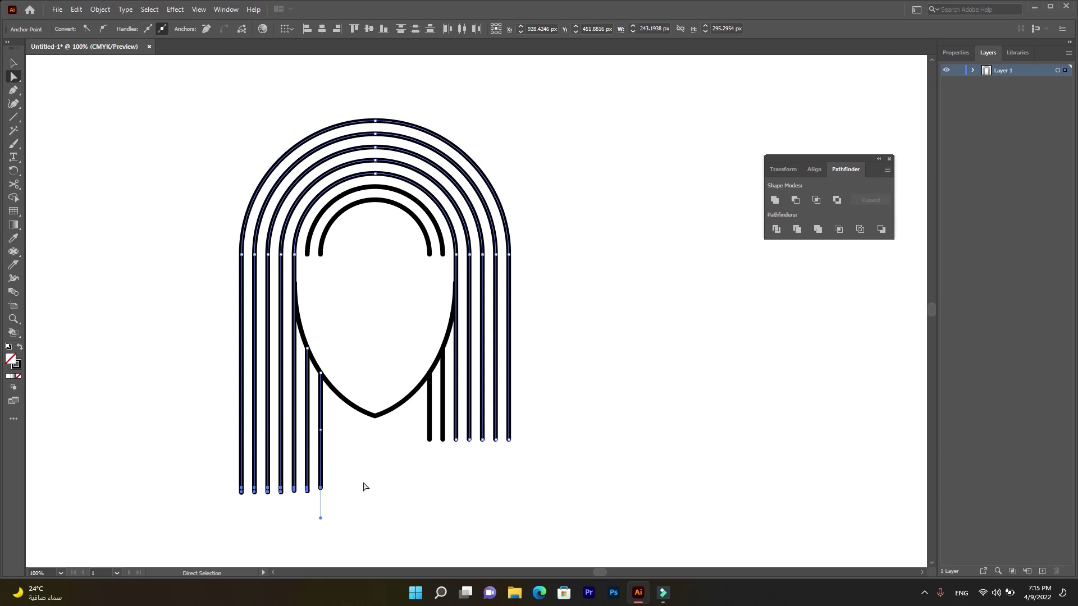
key(Down)
key(Down)
key(Down)
key(Down)
key(Down)
key(Down)
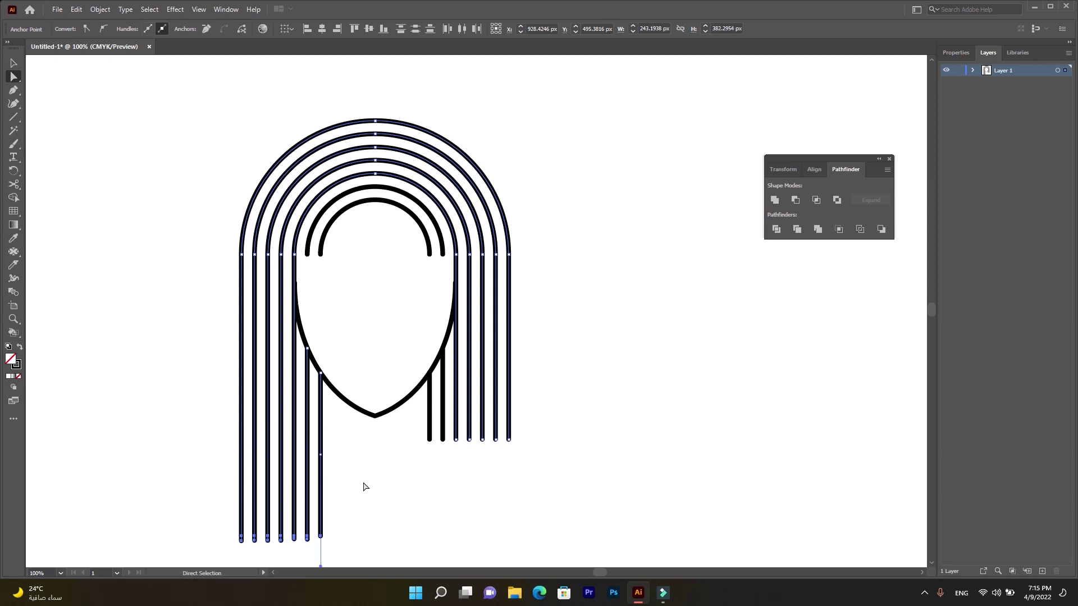
- Drag the right strands' end anchors so their bottom tips sit level
scroll(396, 475, down, 2)
scroll(397, 466, down, 2)
scroll(395, 459, down, 1)
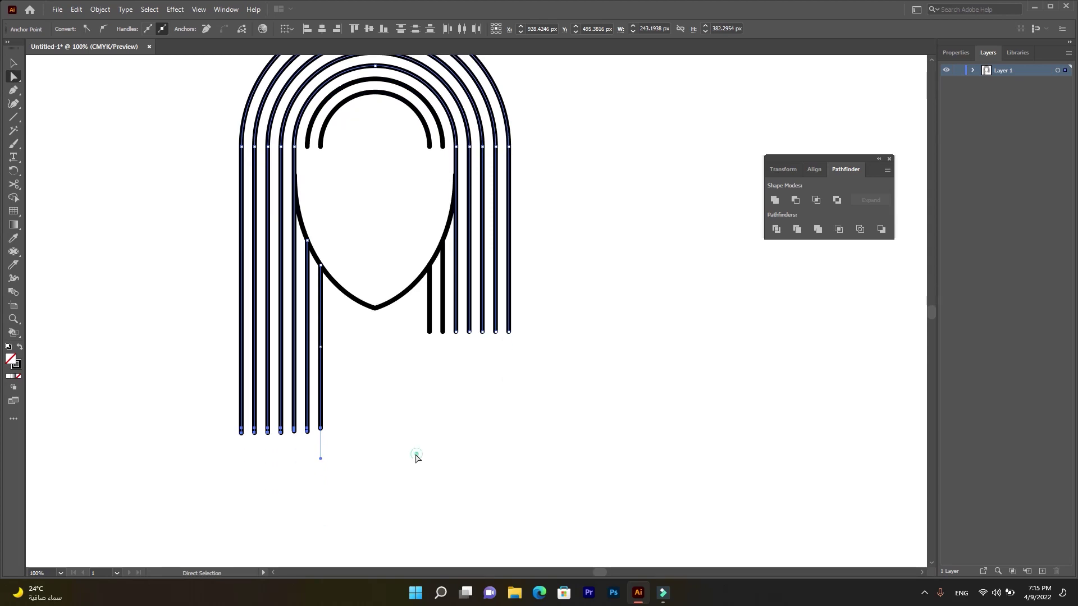
click(304, 459)
scroll(303, 459, up, 4)
drag(389, 351, 389, 362)
drag(284, 357, 283, 362)
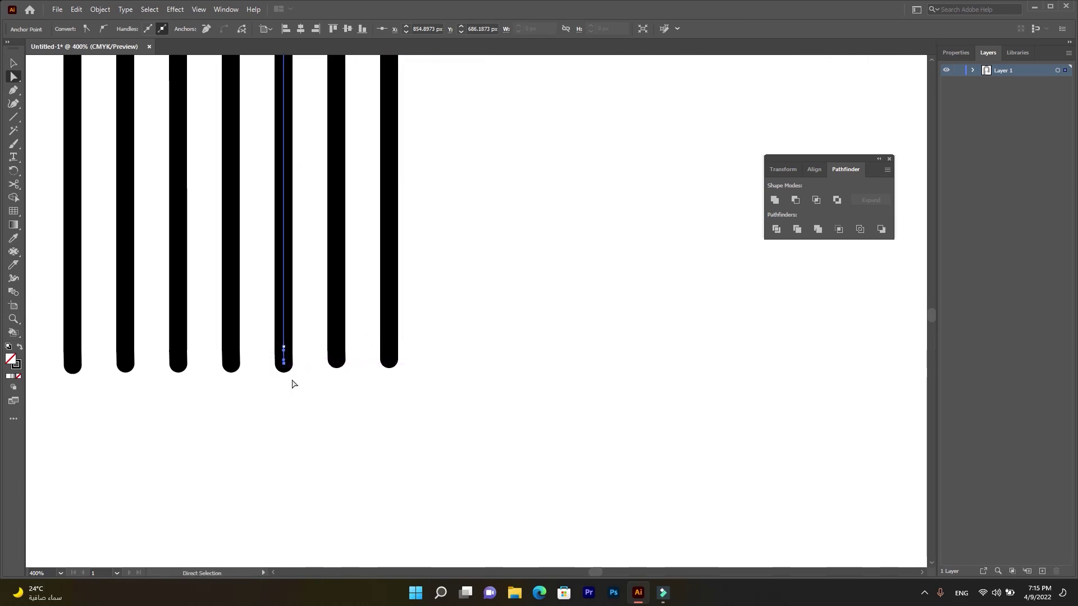
alt+scroll(182, 414, down, 3)
scroll(503, 336, up, 1)
scroll(503, 337, up, 3)
scroll(505, 339, up, 2)
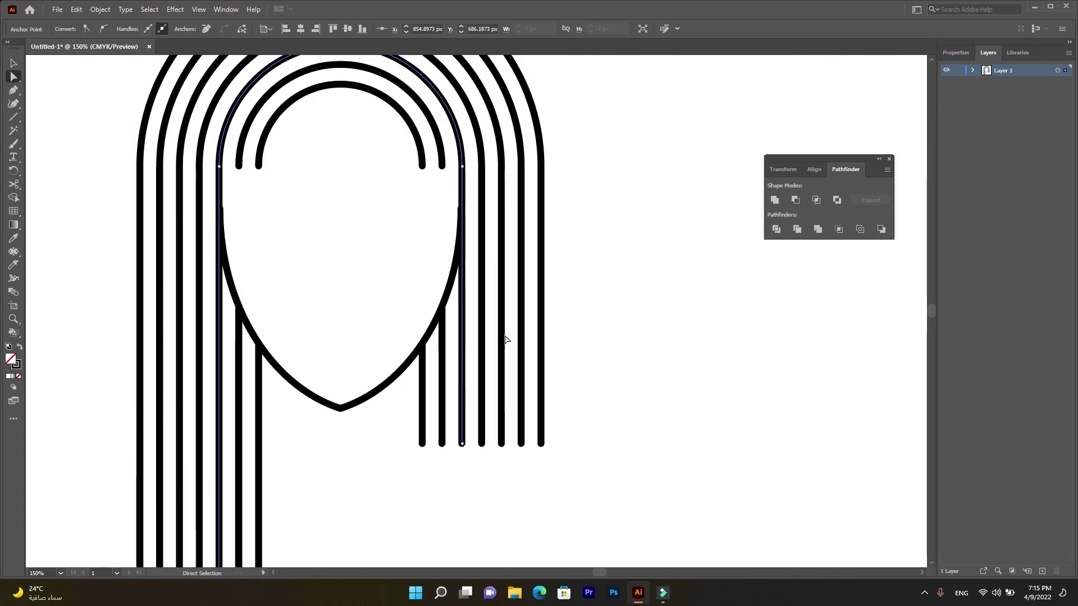
scroll(505, 339, up, 1)
scroll(506, 337, up, 1)
scroll(506, 334, up, 1)
scroll(508, 331, up, 1)
scroll(508, 331, down, 1)
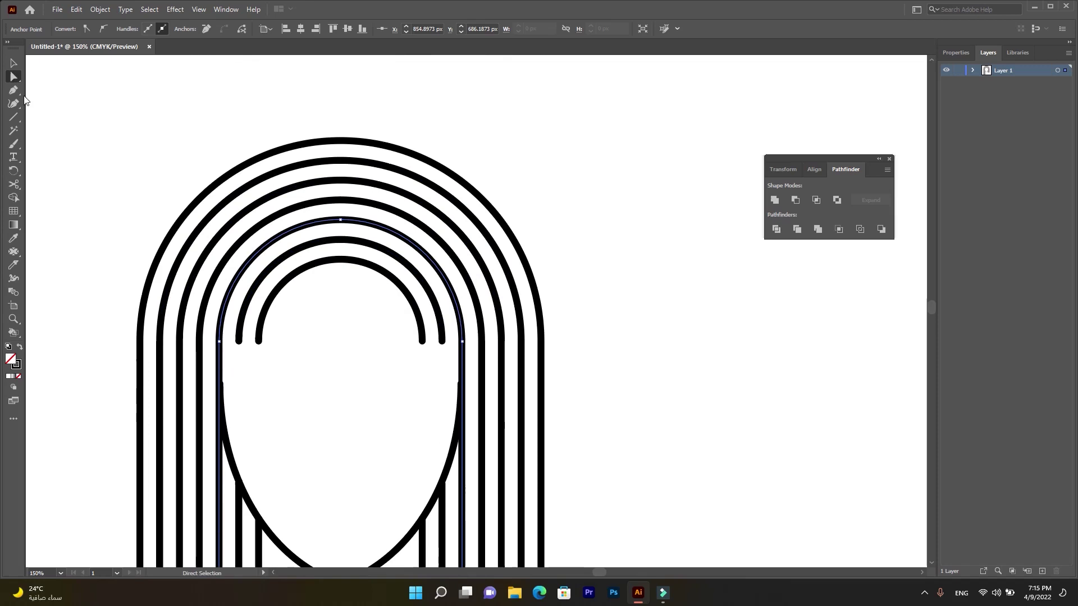
- Draw a small arc and rotate it into a brow curve near the hairline
right_click(14, 117)
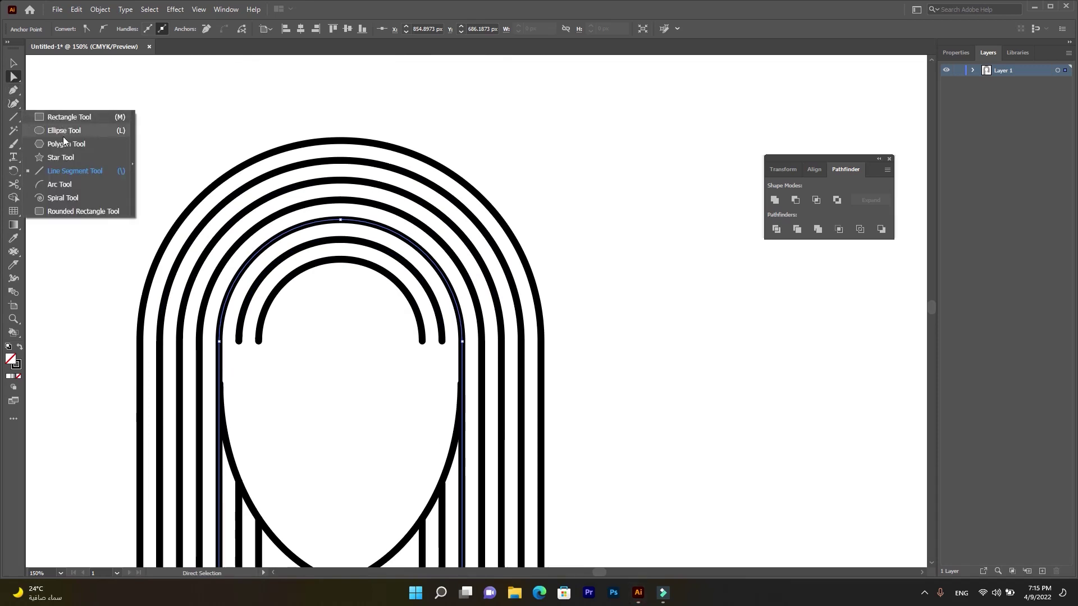
click(63, 188)
mouse_move(352, 375)
mouse_down()
mouse_move(393, 387)
mouse_move(405, 429)
mouse_up()
click(14, 63)
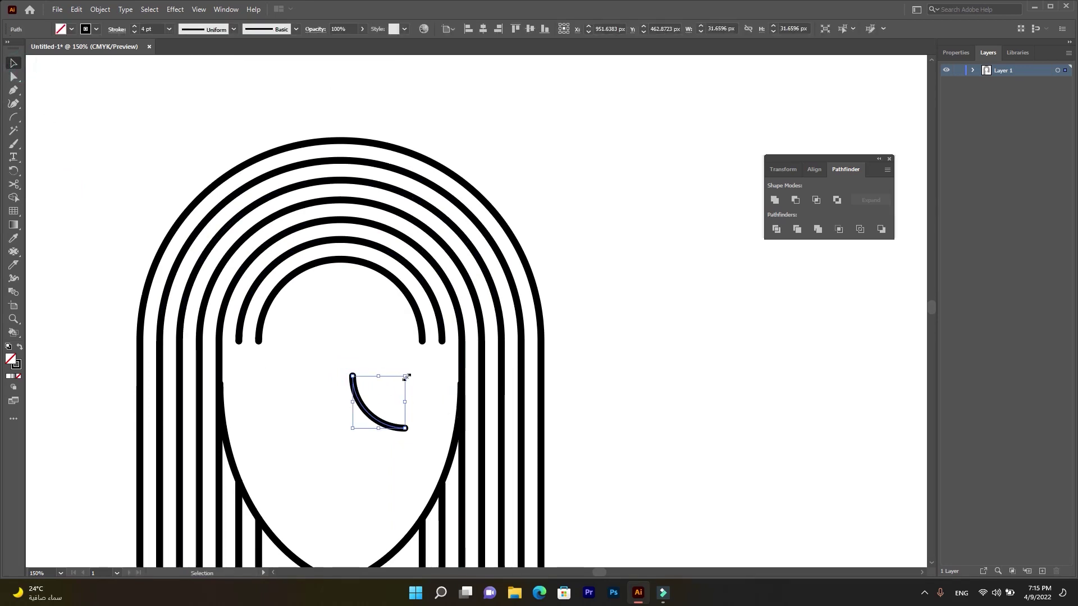
drag(412, 380, 370, 432)
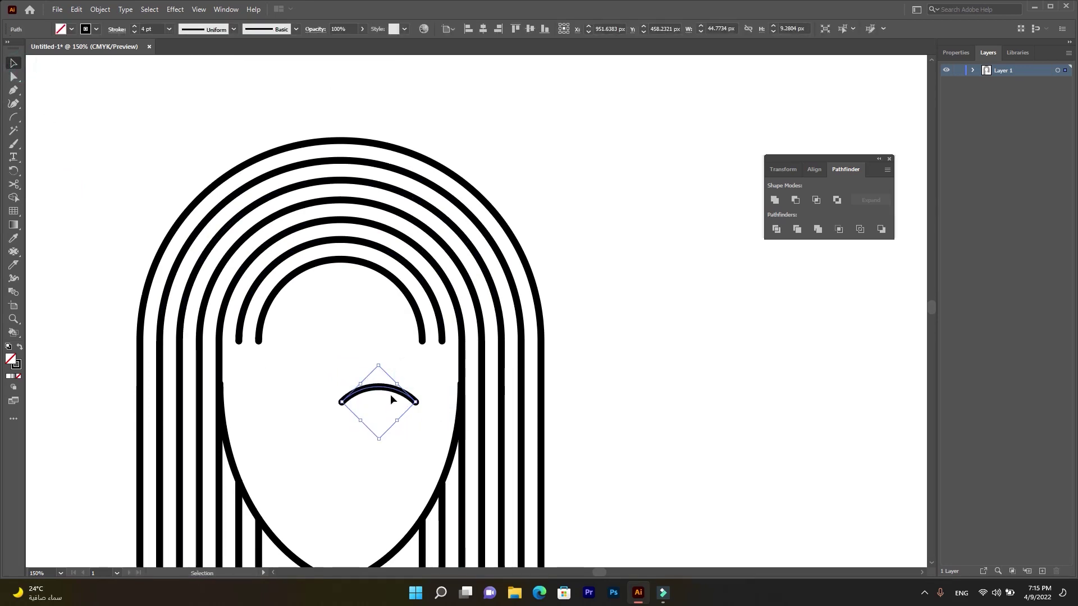
mouse_move(393, 395)
mouse_down()
mouse_move(437, 352)
mouse_move(380, 363)
mouse_up()
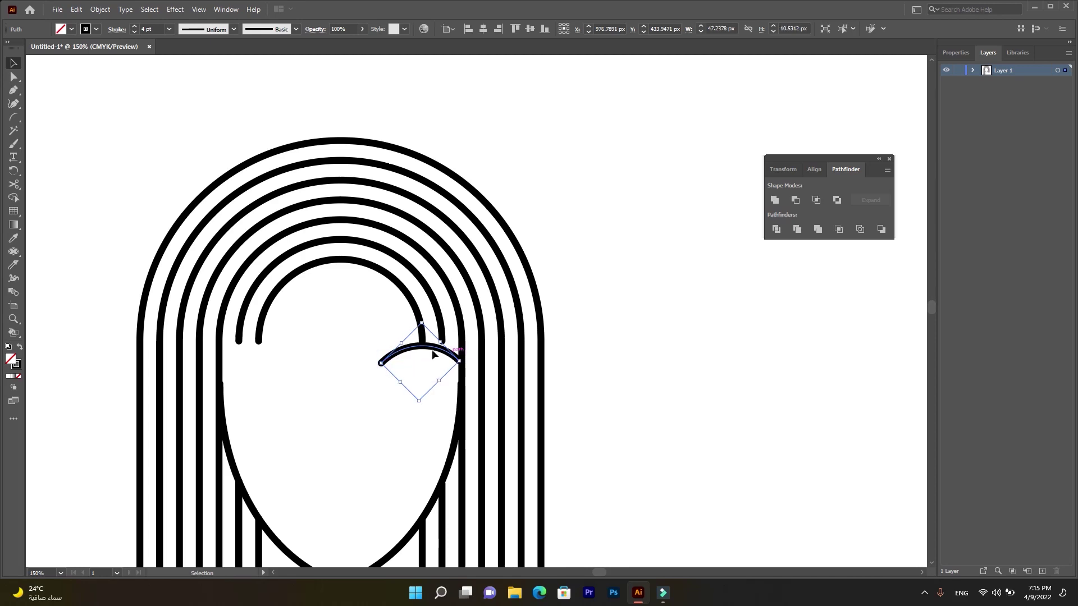
scroll(432, 353, up, 2)
drag(451, 360, 451, 364)
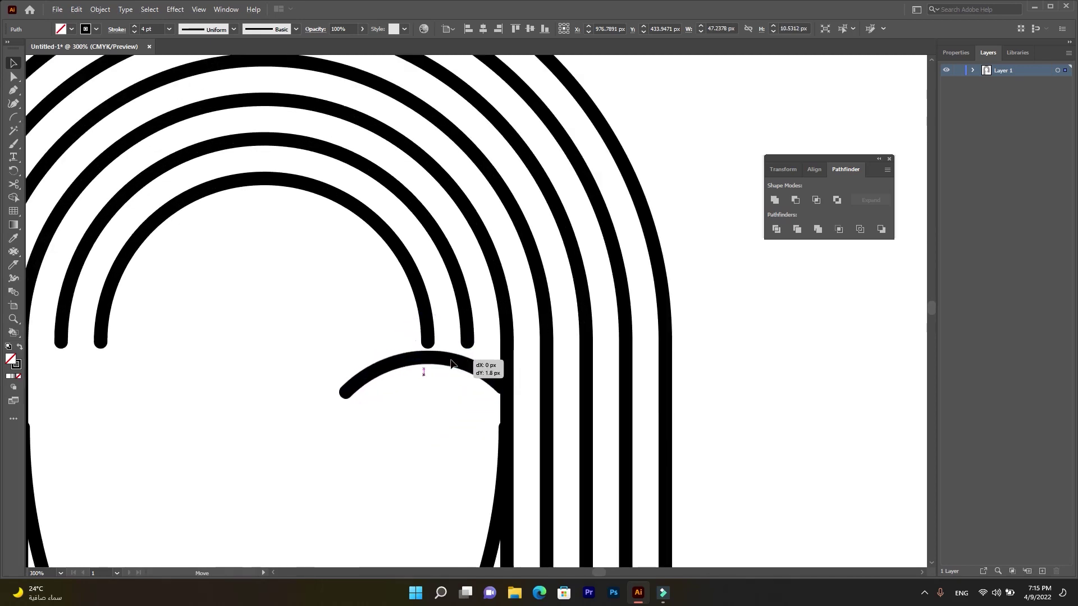
scroll(441, 400, down, 3)
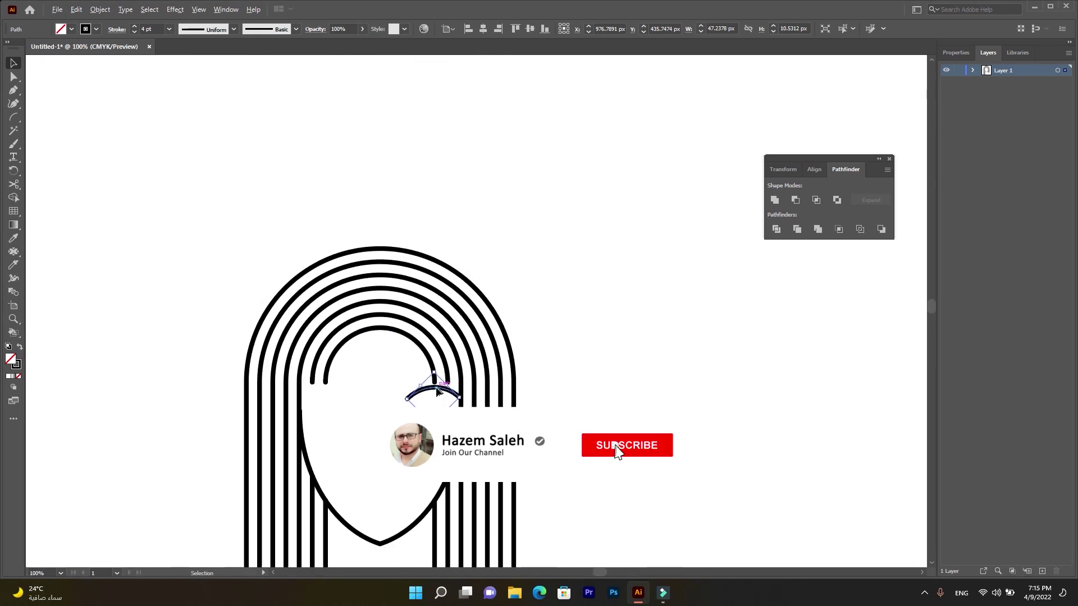
- Place an enlarged copy of the arc as the left brow and delete the original
drag(436, 391, 331, 393)
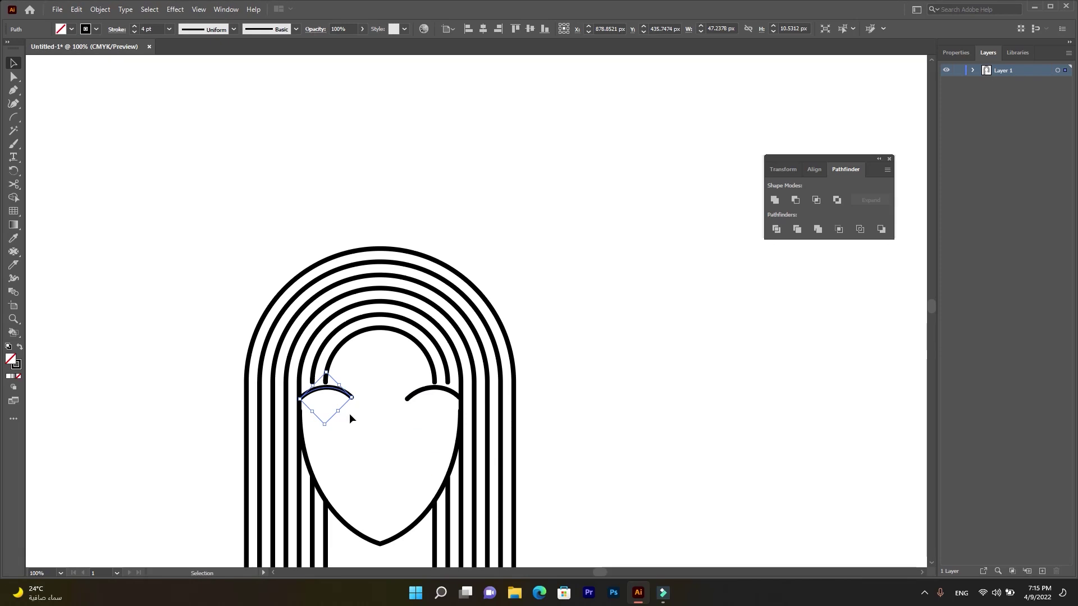
key(ctrl+plus)
mouse_move(387, 238)
mouse_down()
mouse_move(421, 234)
mouse_move(396, 240)
mouse_up()
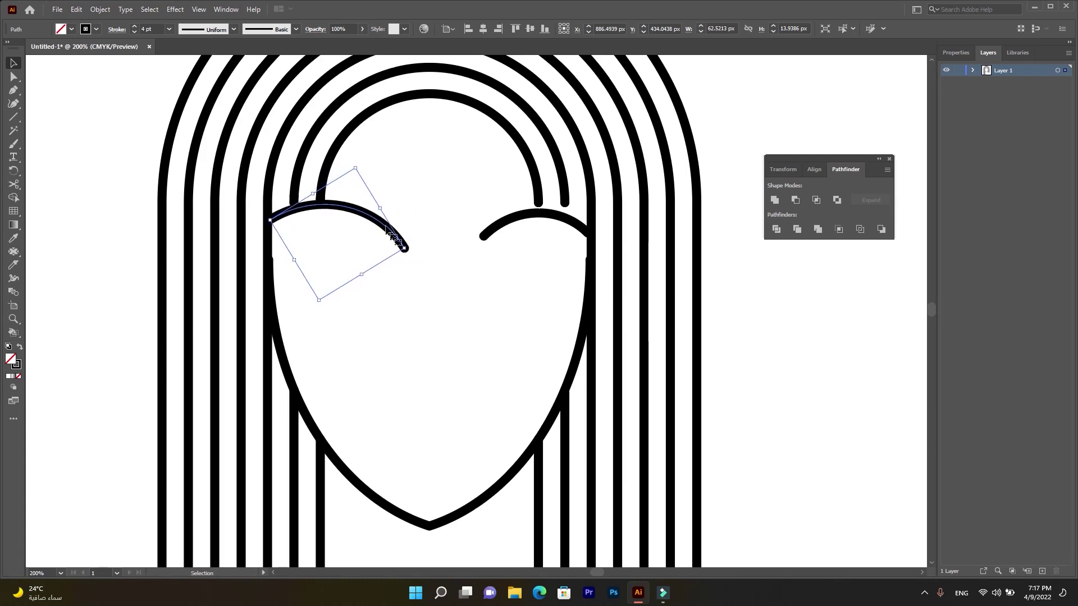
drag(381, 223, 381, 235)
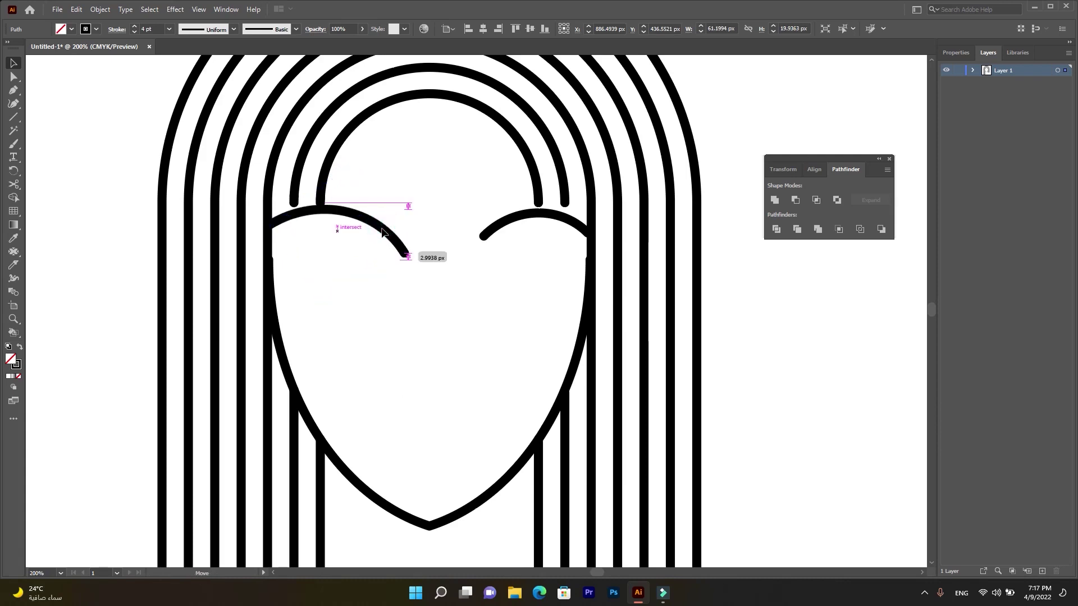
click(551, 217)
key(Delete)
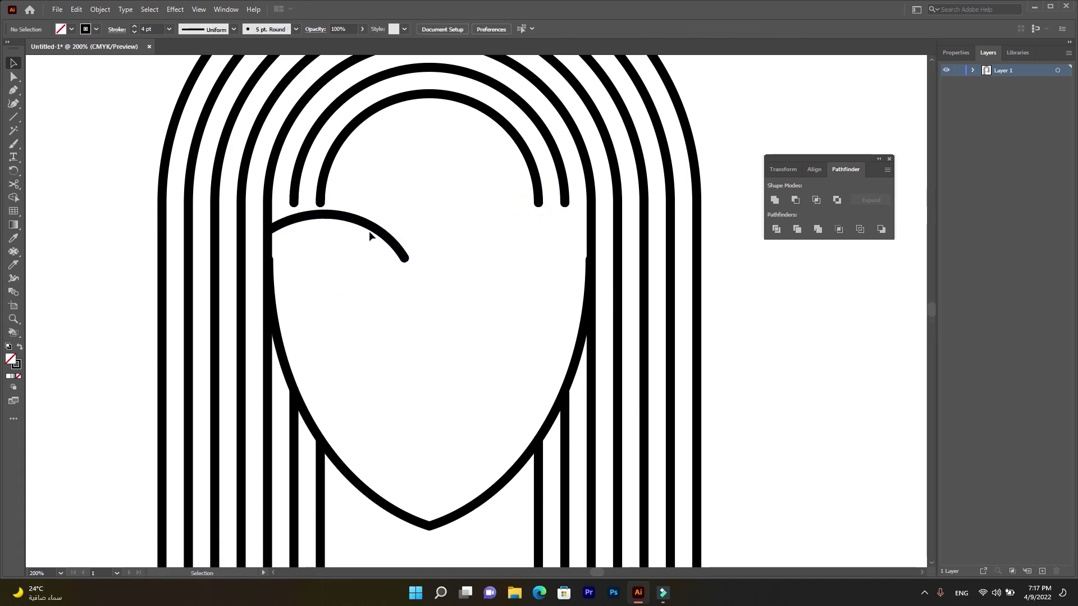
- Reflect the left brow vertically as a copy to form the mirrored right brow
right_click(370, 228)
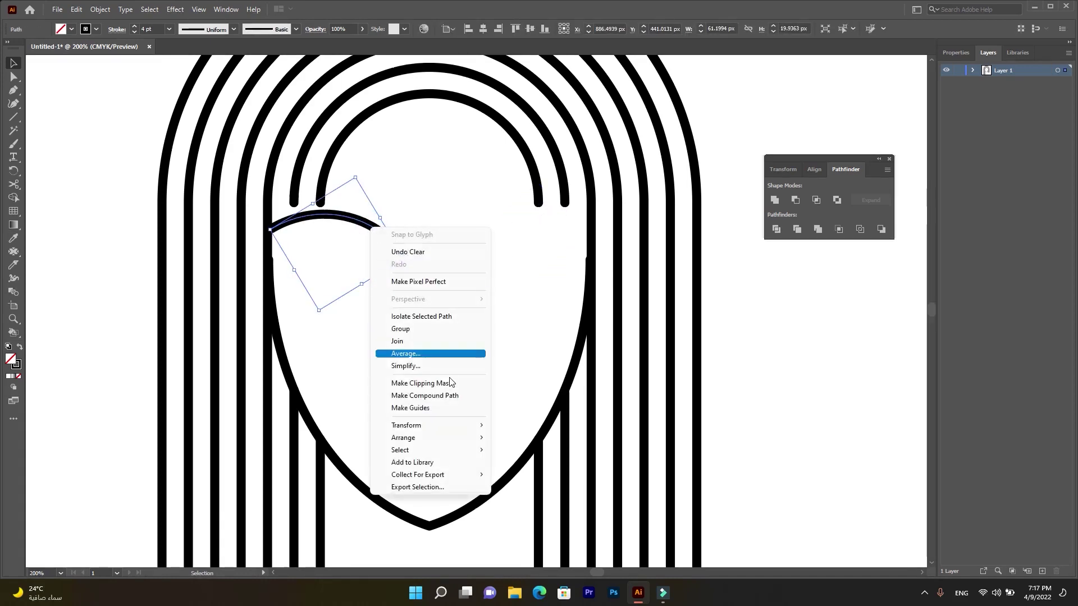
mouse_move(406, 426)
click(533, 471)
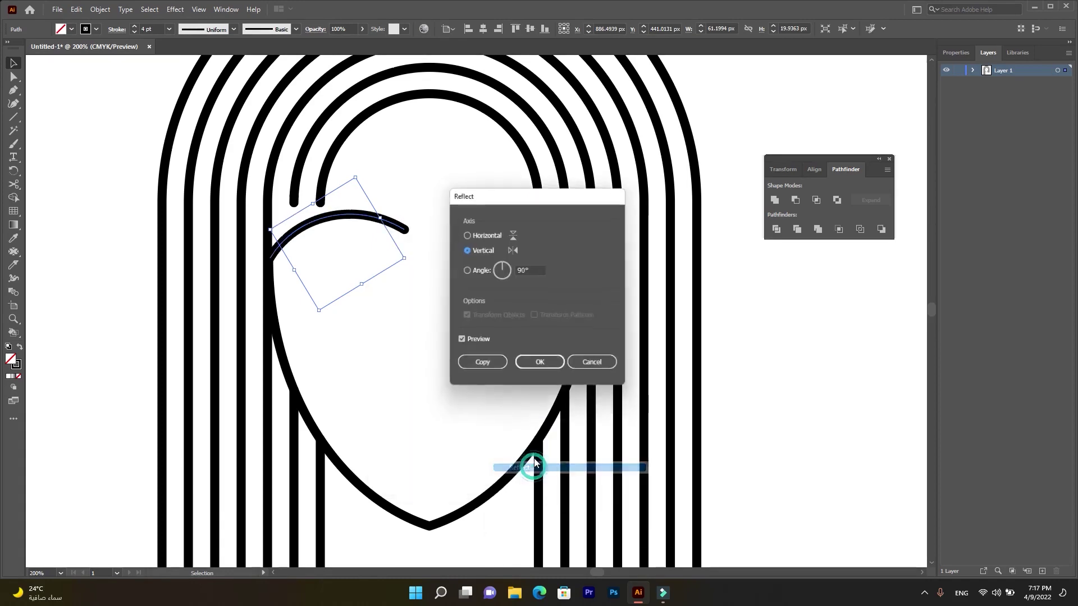
click(491, 367)
key(Right)
key(Right)
key(Right)
key(Right)
key(Right)
key(Right)
key(Right)
key(Right)
key(Right)
key(Right)
key(Right)
key(Right)
key(Right)
key(Right)
key(Right)
key(Right)
key(Right)
key(Right)
key(Right)
key(Right)
key(Right)
key(Right)
key(Right)
key(Right)
key(Right)
key(Right)
key(Right)
key(Right)
key(Right)
key(Right)
key(Right)
key(Right)
key(Right)
key(Right)
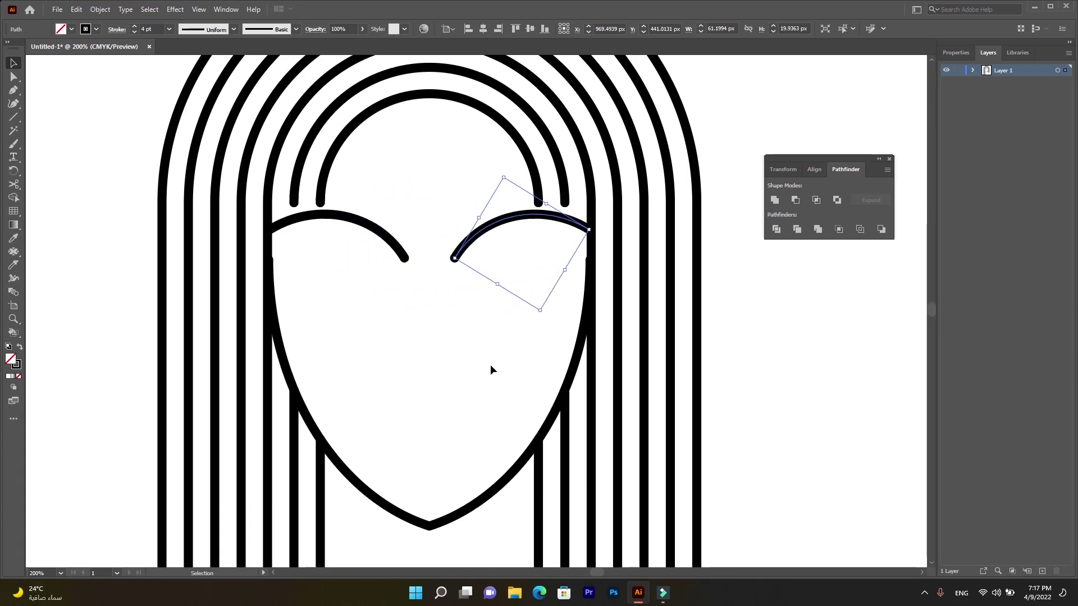
- Adjust the left brow's end point and curve with Direct Selection
click(410, 305)
click(15, 78)
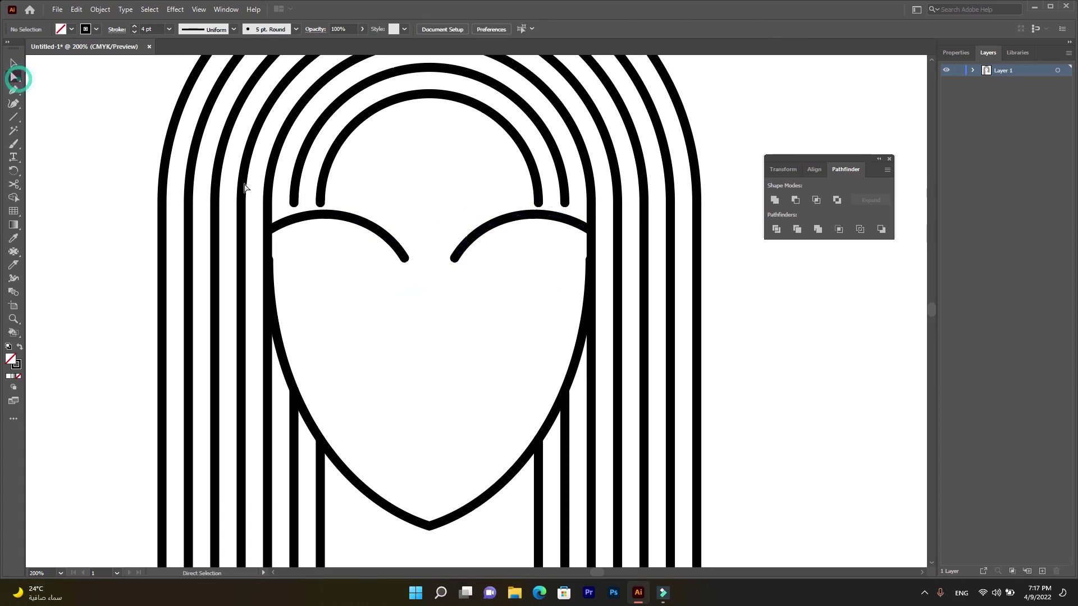
drag(455, 260, 457, 254)
drag(485, 210, 542, 206)
- Draw the nose line down from the brow's end with a short foot to the right
click(13, 90)
drag(405, 259, 406, 362)
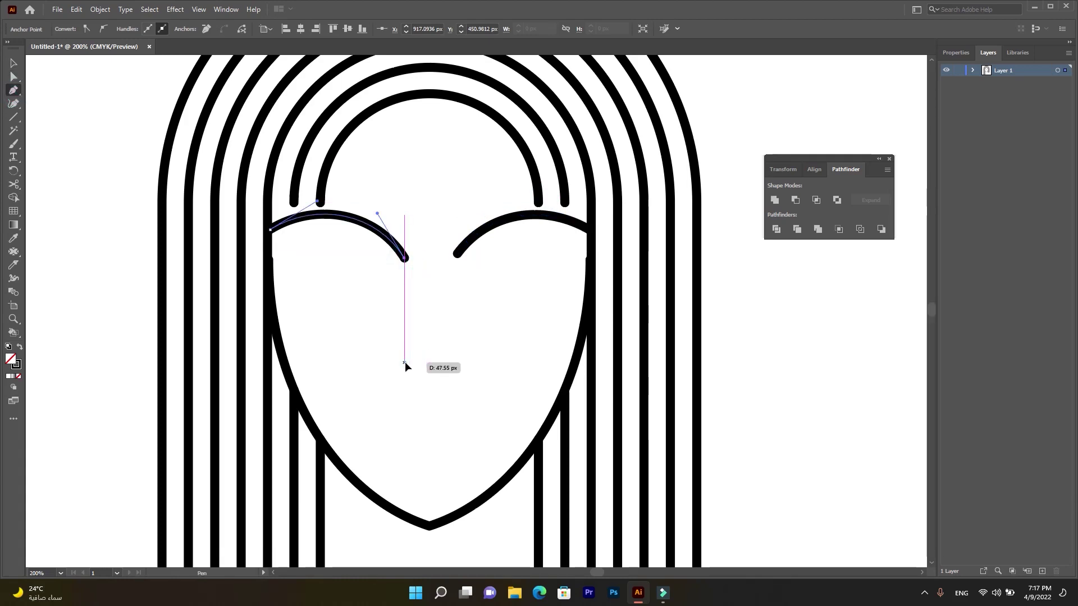
click(404, 363)
click(431, 363)
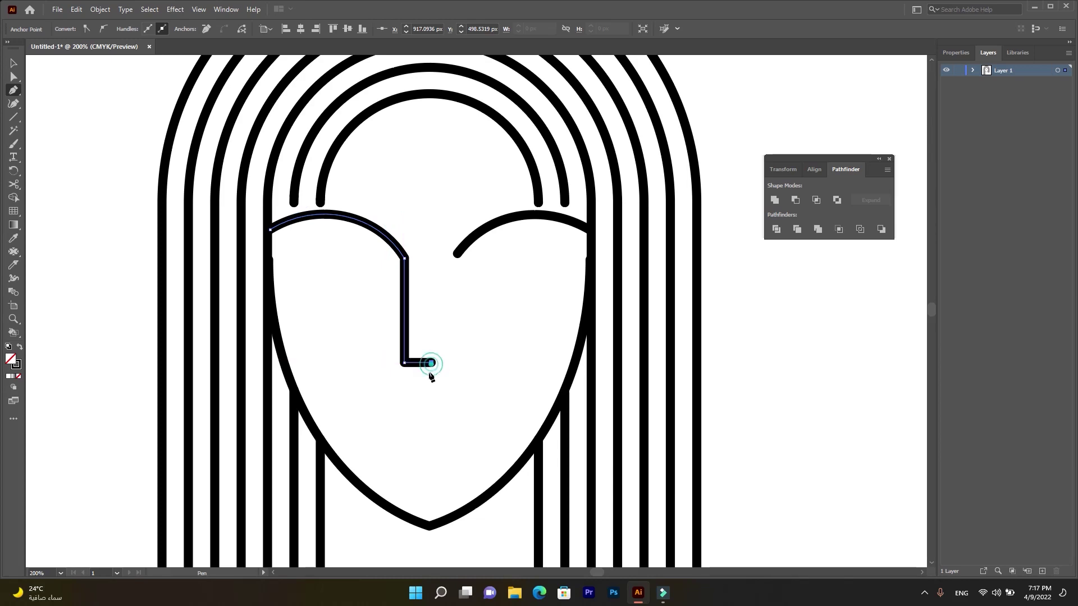
click(17, 65)
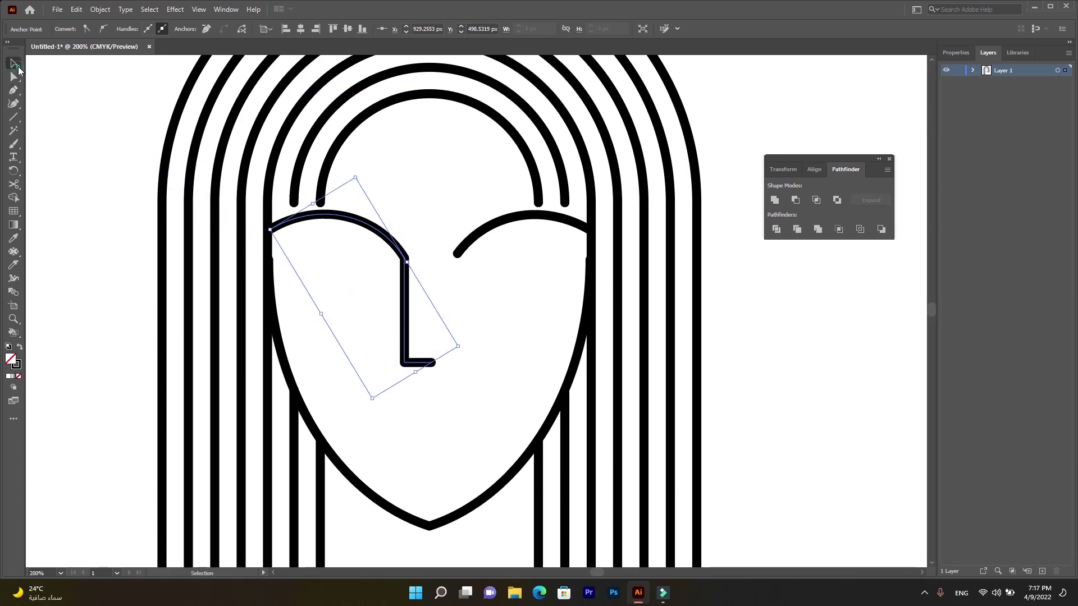
click(14, 116)
- Draw an arc rotated into a closed eye under the left brow, with a copy under the right
click(65, 186)
drag(303, 292, 344, 331)
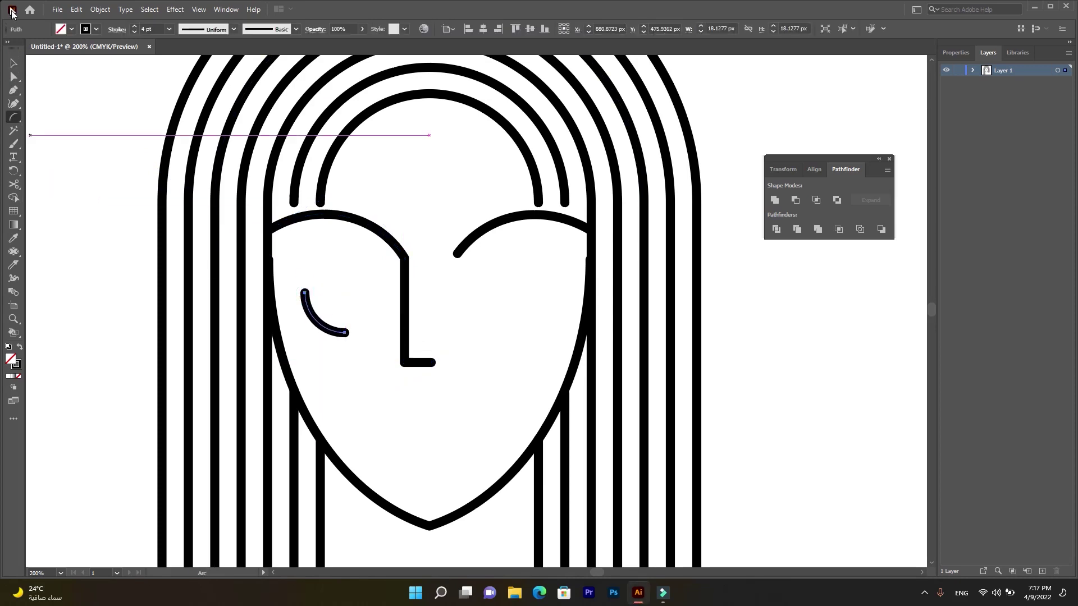
click(13, 64)
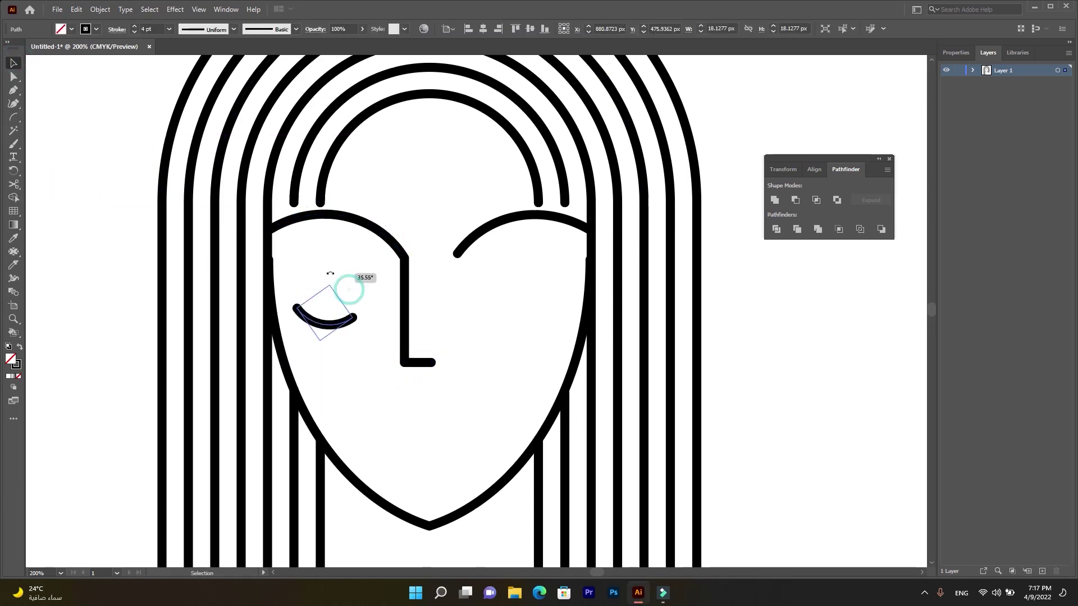
drag(349, 289, 326, 271)
mouse_move(334, 309)
mouse_down()
mouse_move(333, 290)
mouse_move(565, 292)
mouse_up()
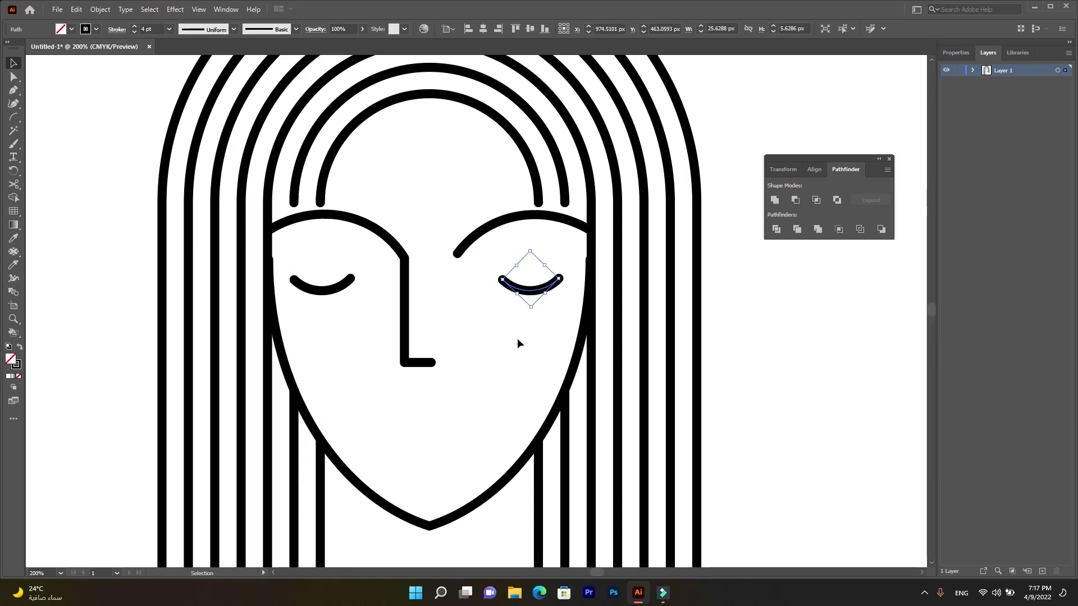
click(428, 372)
scroll(429, 373, down, 2)
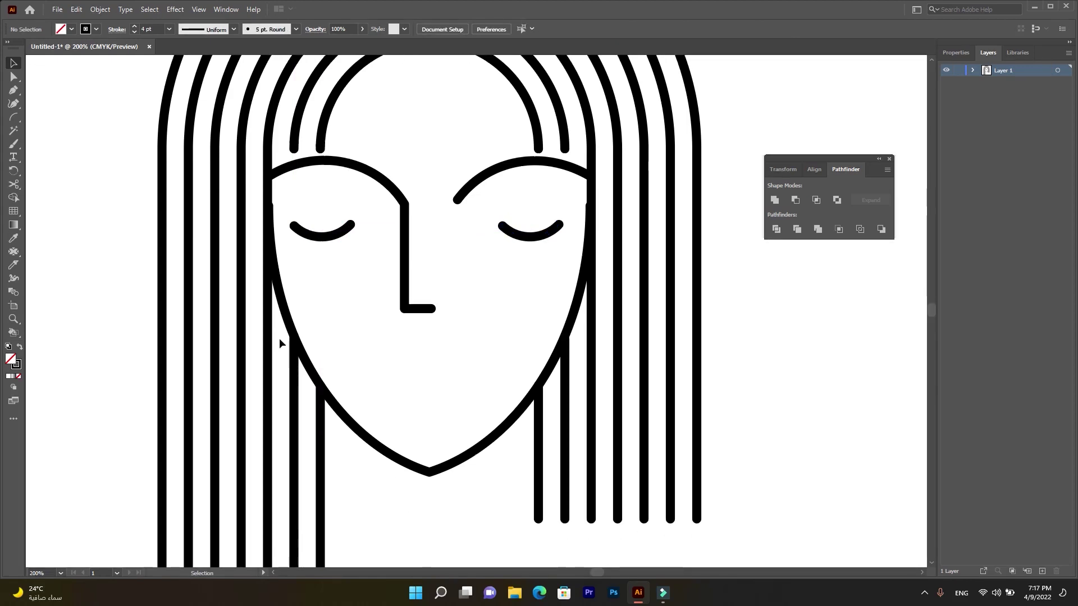
click(13, 92)
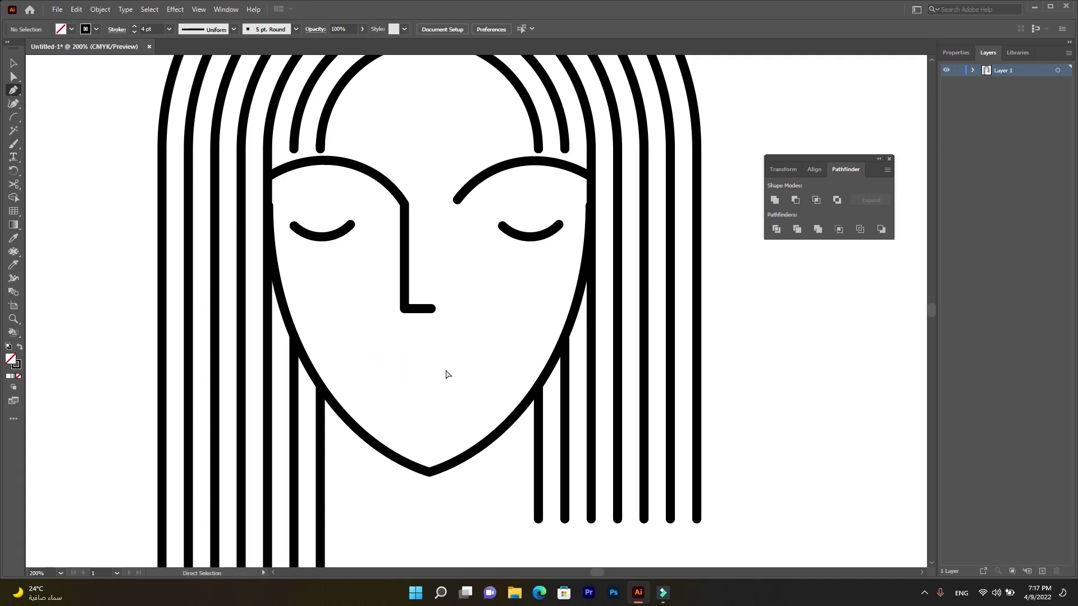
- Draw a horizontal mouth line and place a second copy just below it
click(398, 375)
click(398, 375)
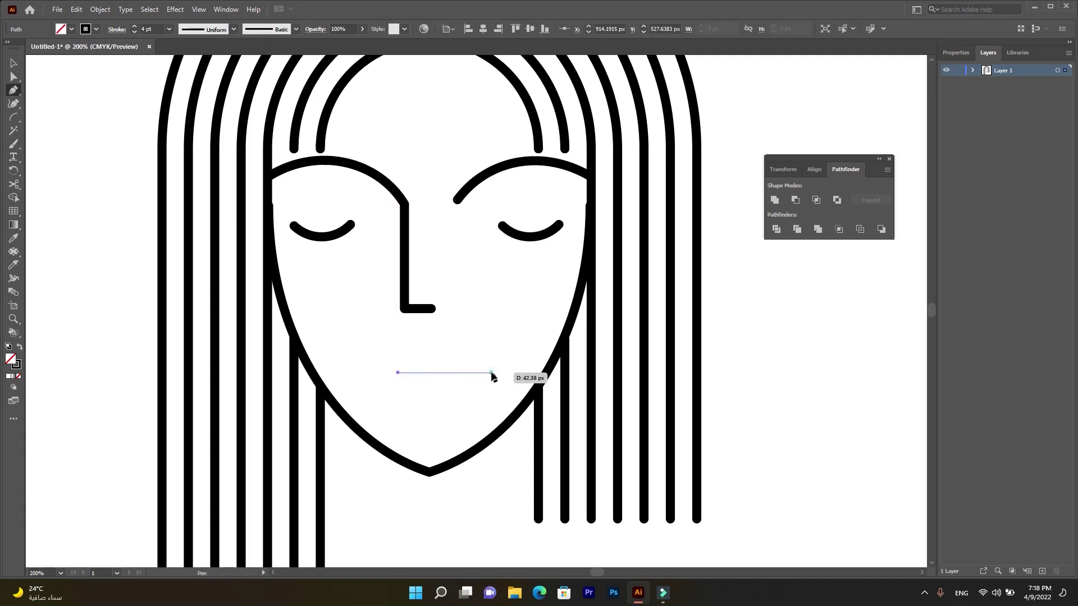
shift+click(492, 372)
click(13, 63)
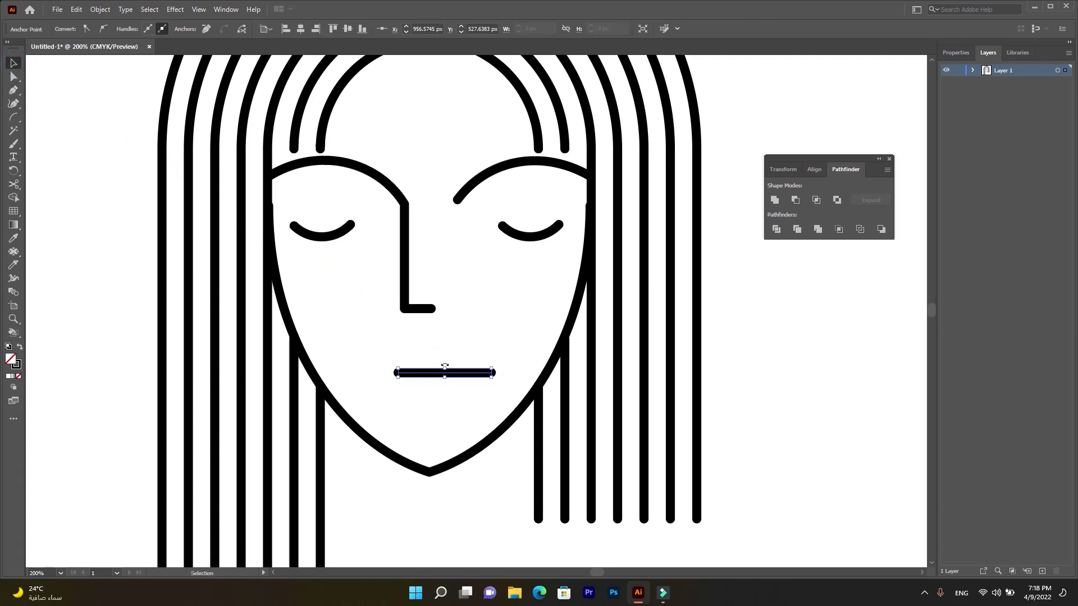
mouse_move(449, 375)
mouse_down()
mouse_move(433, 374)
mouse_move(466, 389)
mouse_up()
click(481, 357)
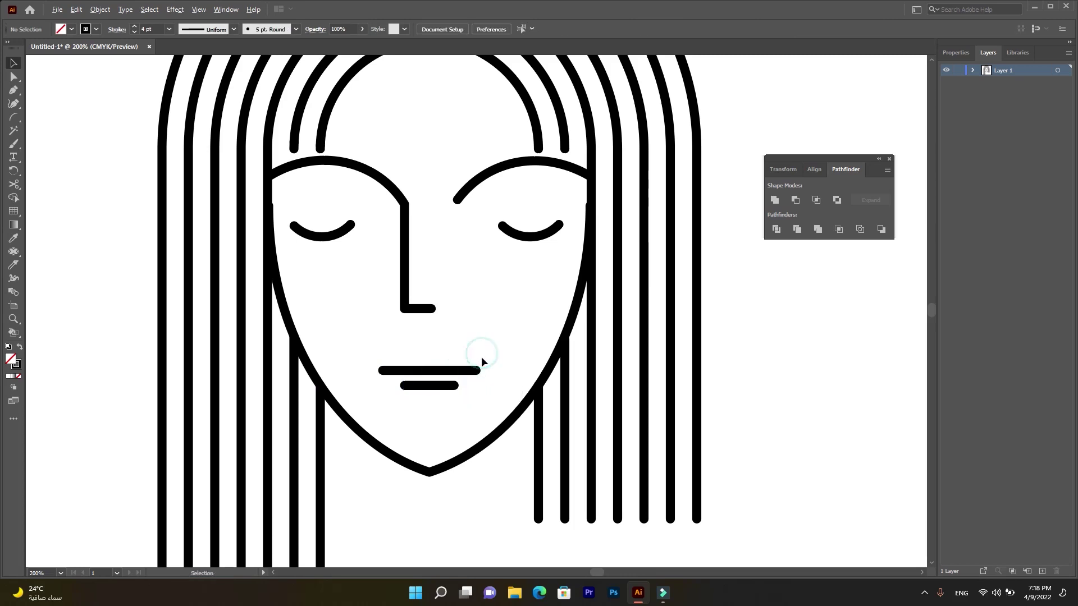
- Shrink both mouth lines and lower the shorter bottom line slightly
alt+scroll(480, 357, down, 1)
alt+scroll(497, 382, down, 2)
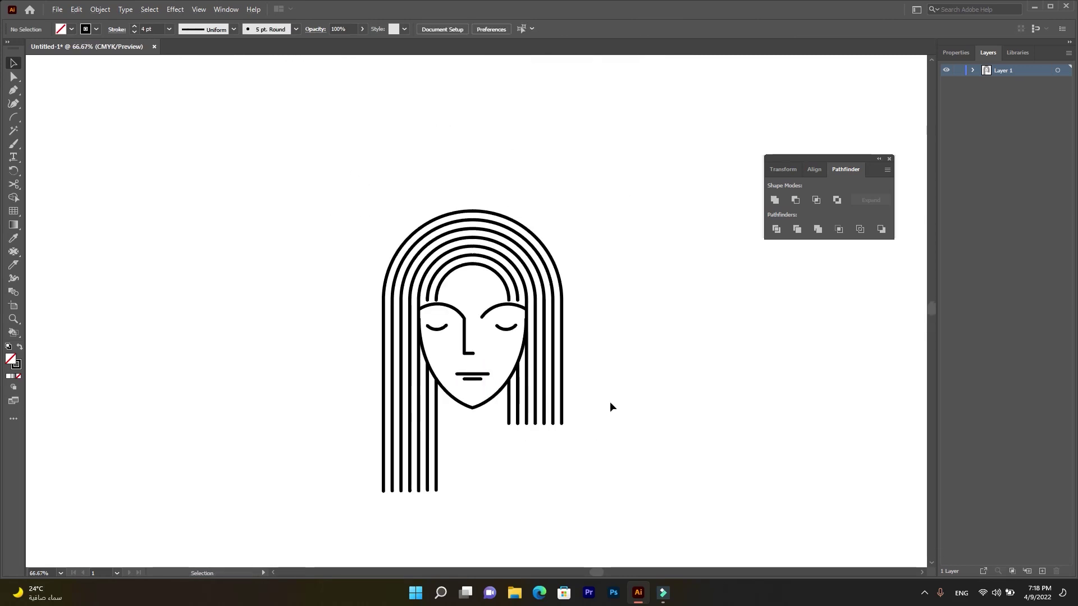
alt+scroll(490, 375, up, 3)
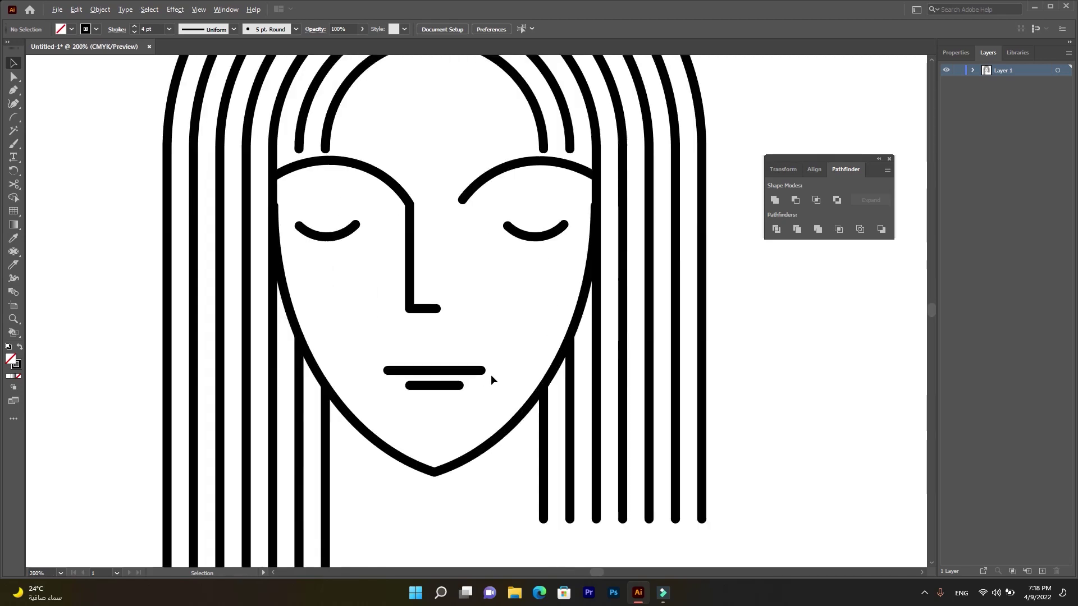
alt+scroll(459, 371, up, 2)
click(445, 372)
drag(477, 358, 459, 371)
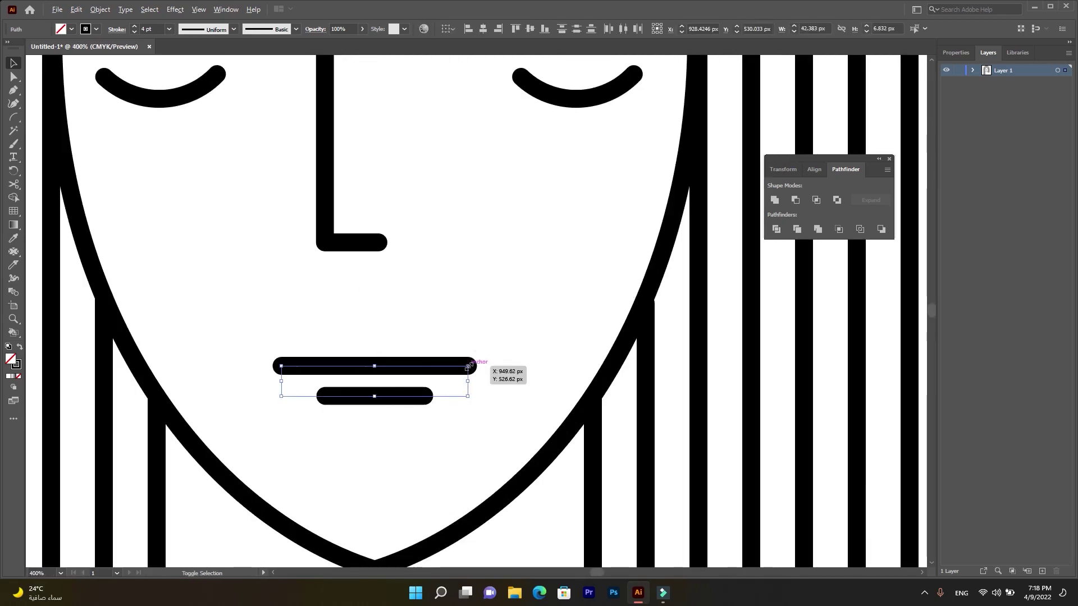
click(482, 353)
drag(387, 393, 399, 400)
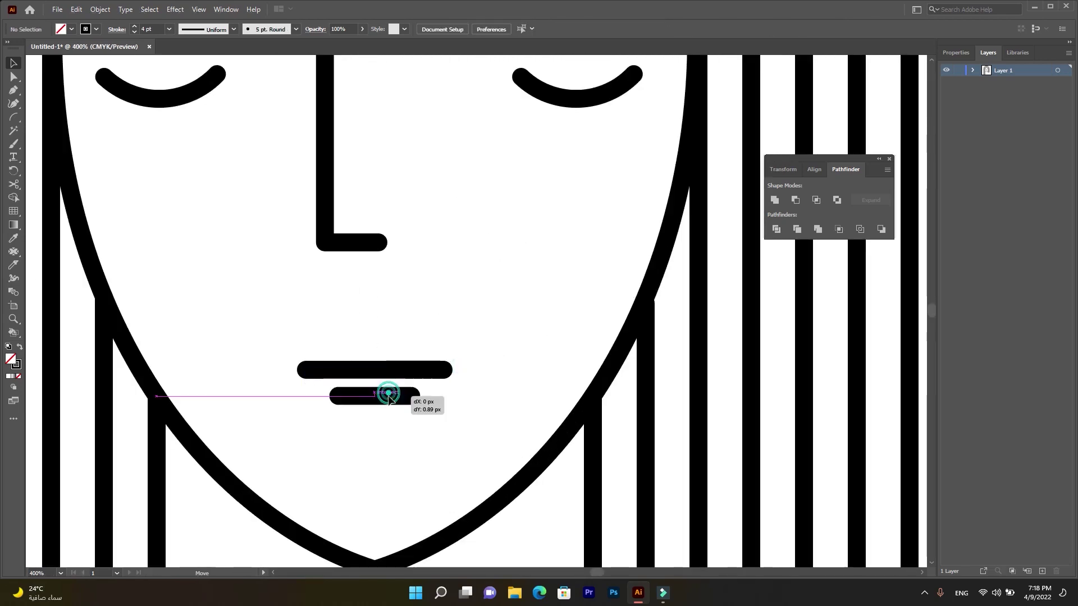
- Move both mouth lines down so they sit centred below the nose
drag(454, 345, 418, 413)
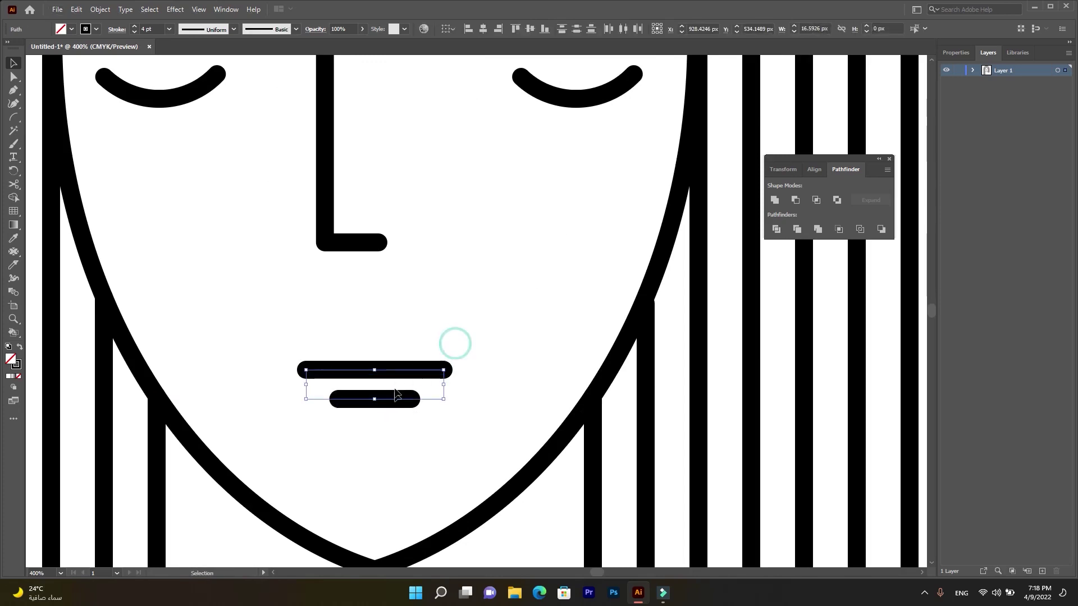
drag(390, 372, 389, 398)
click(451, 354)
key(ctrl+1)
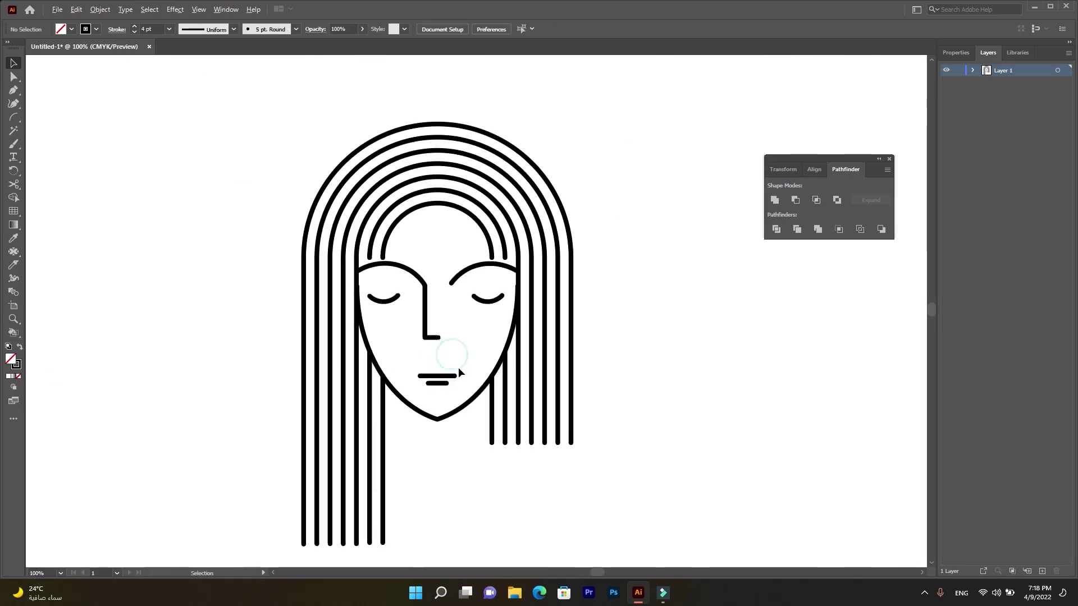
drag(438, 392, 439, 390)
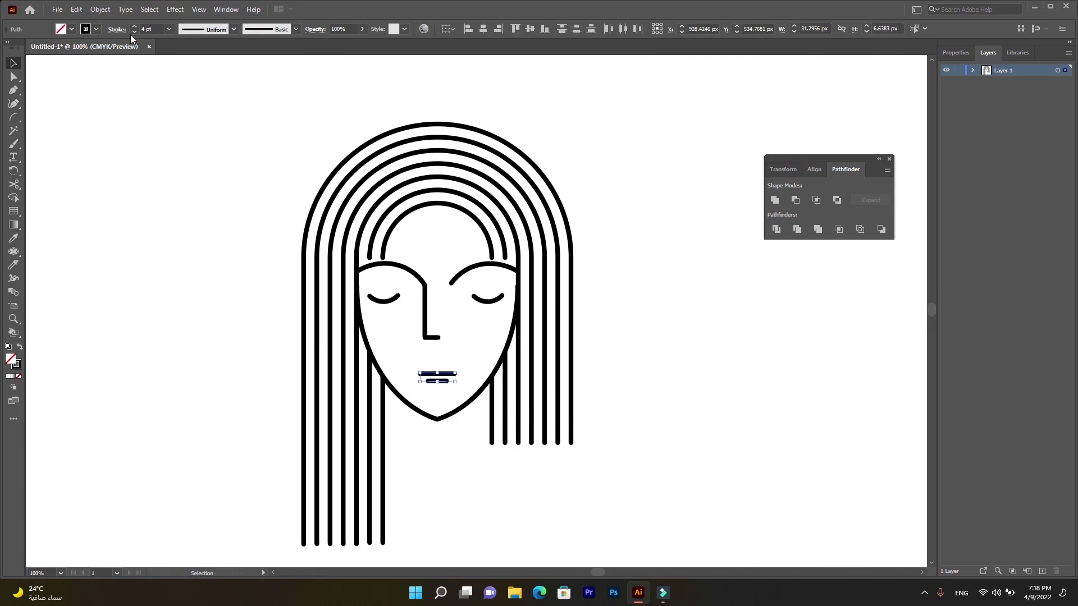
click(739, 359)
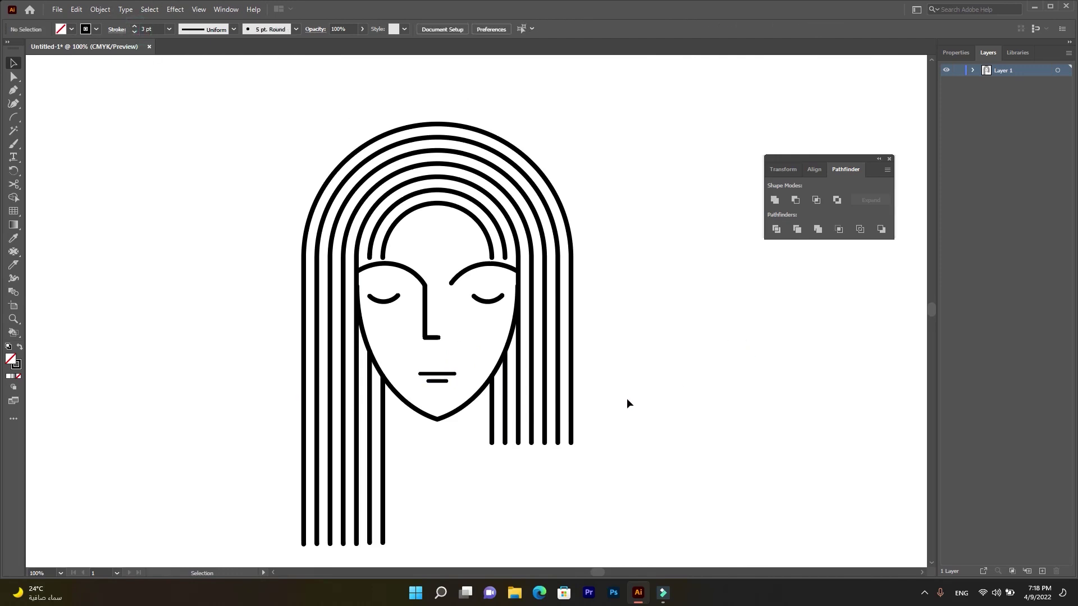
- Draw a vertical neck line from the chin that curls outward at the bottom
scroll(628, 403, down, 3)
click(14, 90)
click(400, 277)
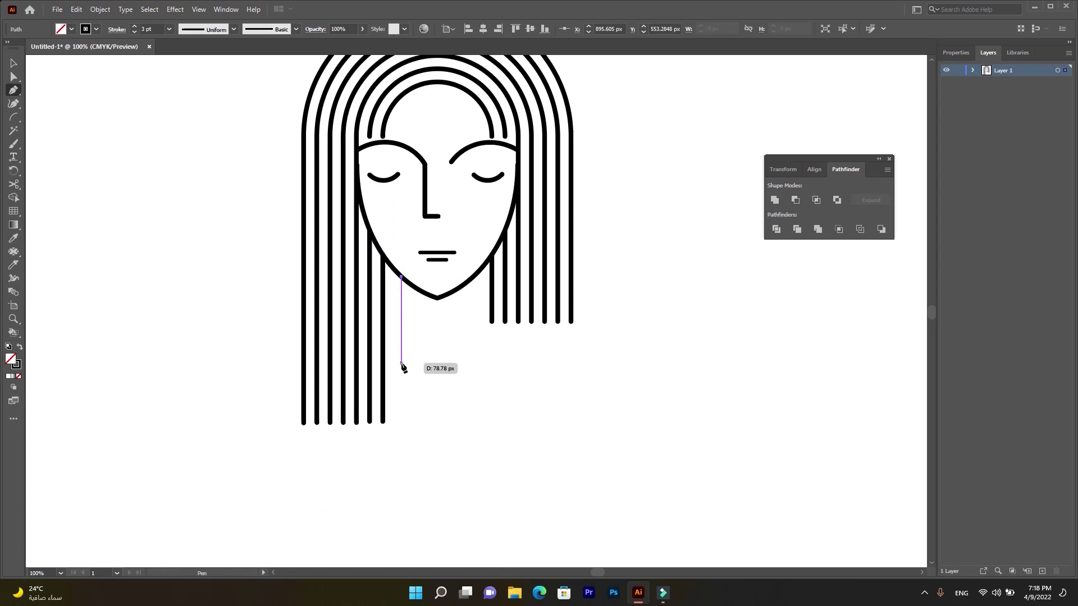
click(401, 364)
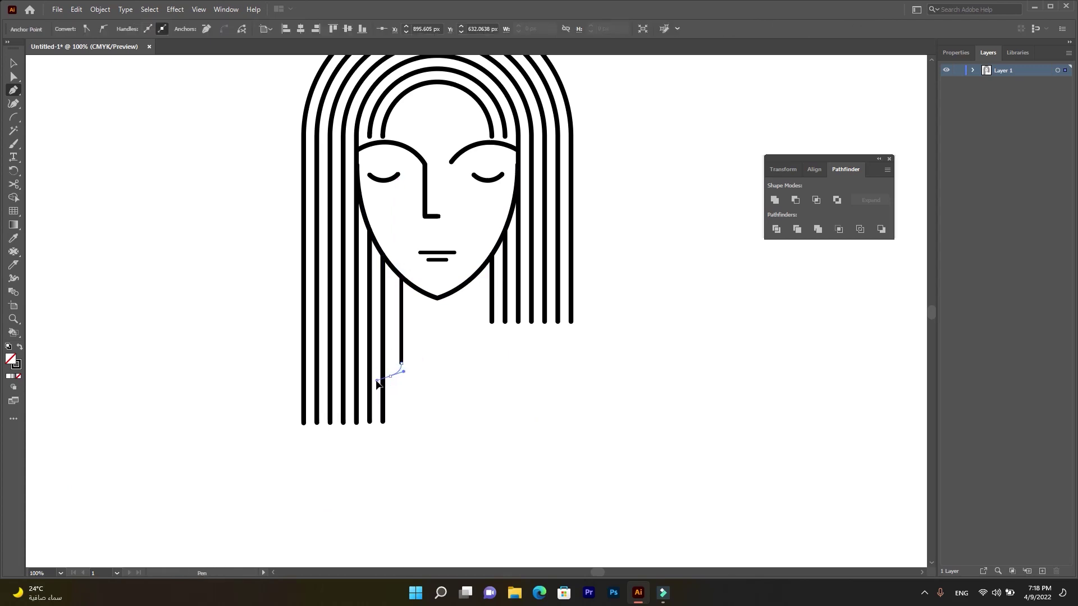
drag(380, 383, 380, 384)
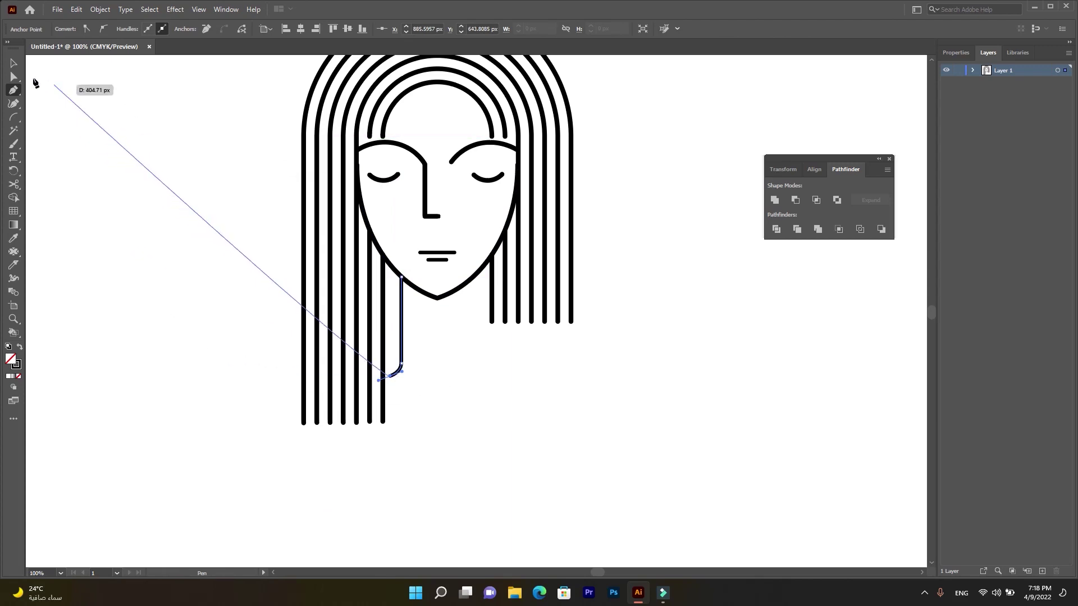
click(14, 62)
click(489, 349)
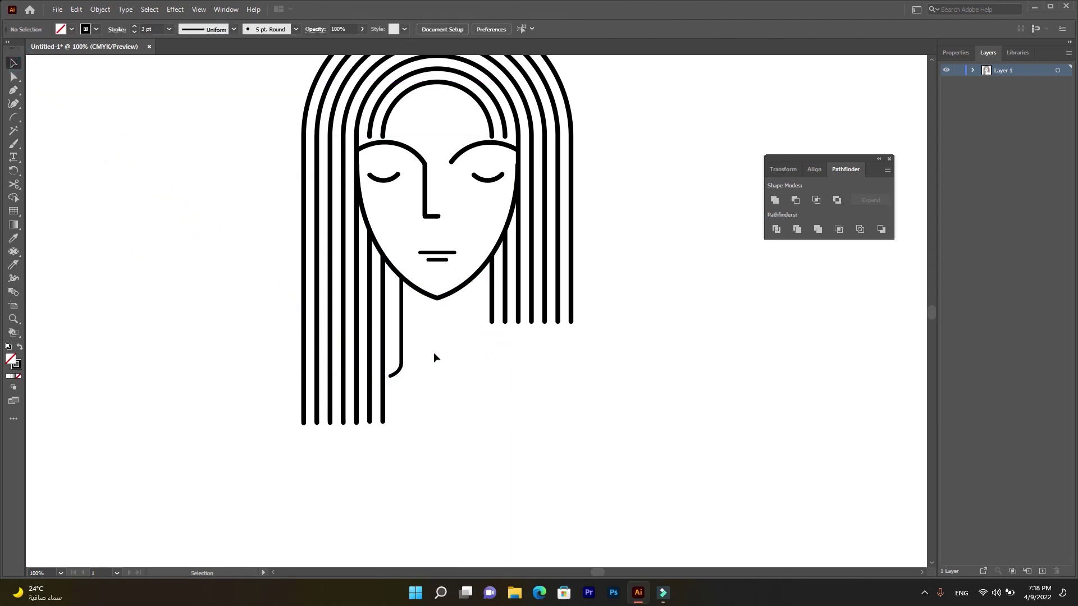
- Reflect the neck line vertically as a copy and nudge it to the chin's right side
right_click(403, 336)
click(402, 314)
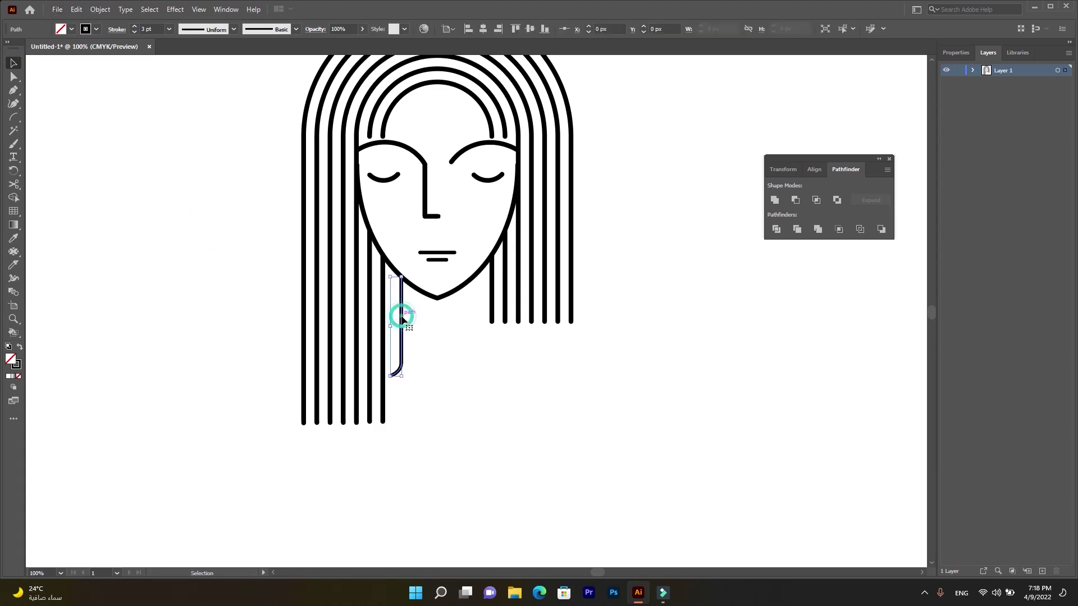
right_click(416, 334)
click(556, 292)
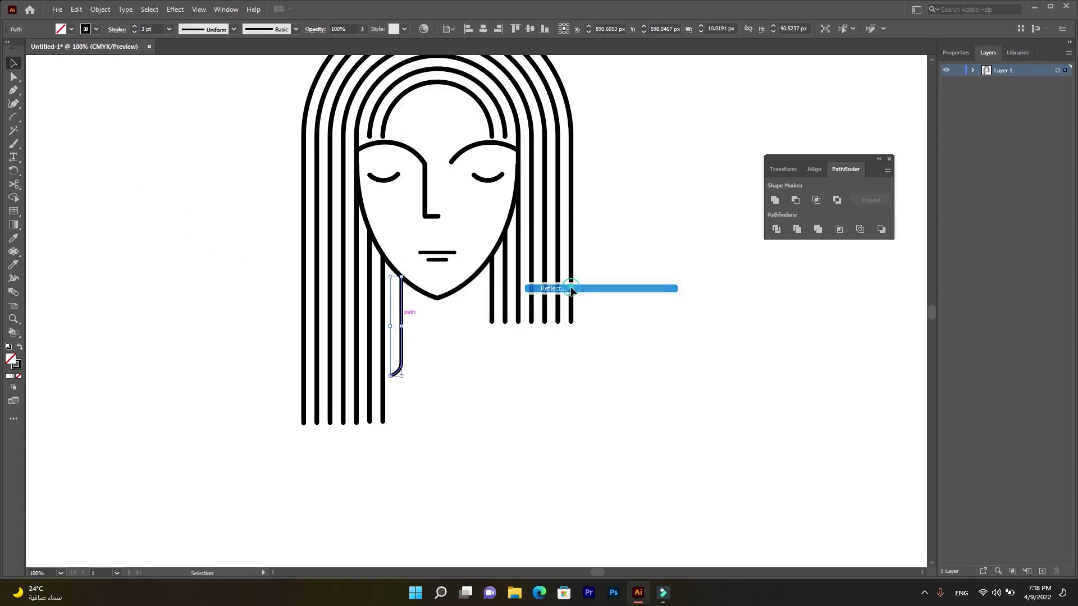
click(489, 364)
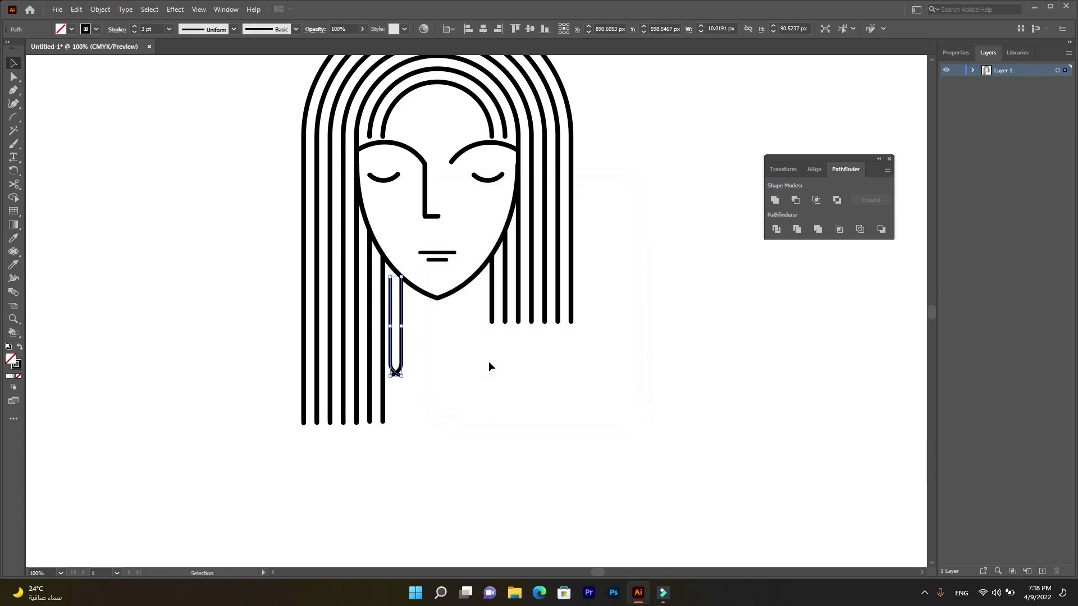
key(shift+Right)
key(shift+Right)
key(shift+Right)
key(shift+Right)
key(shift+Right)
key(shift+Right)
key(shift+Right)
key(shift+Right)
key(Right)
key(Right)
key(Right)
key(Right)
key(Right)
key(Right)
key(Right)
key(Right)
key(Right)
key(Right)
key(Right)
key(Right)
key(Right)
key(Right)
key(Right)
key(Right)
key(Right)
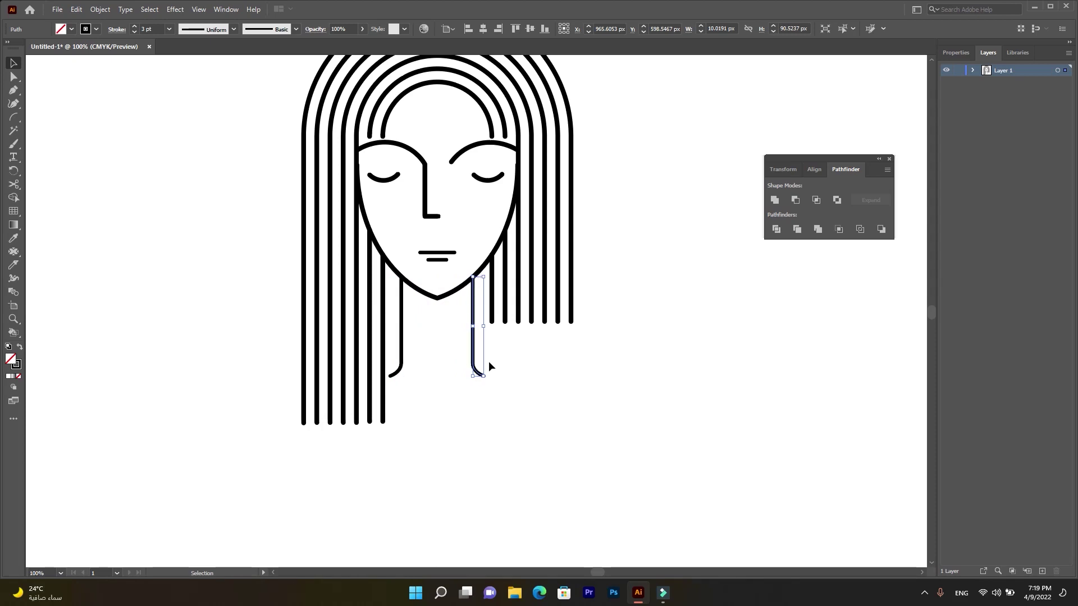
click(553, 373)
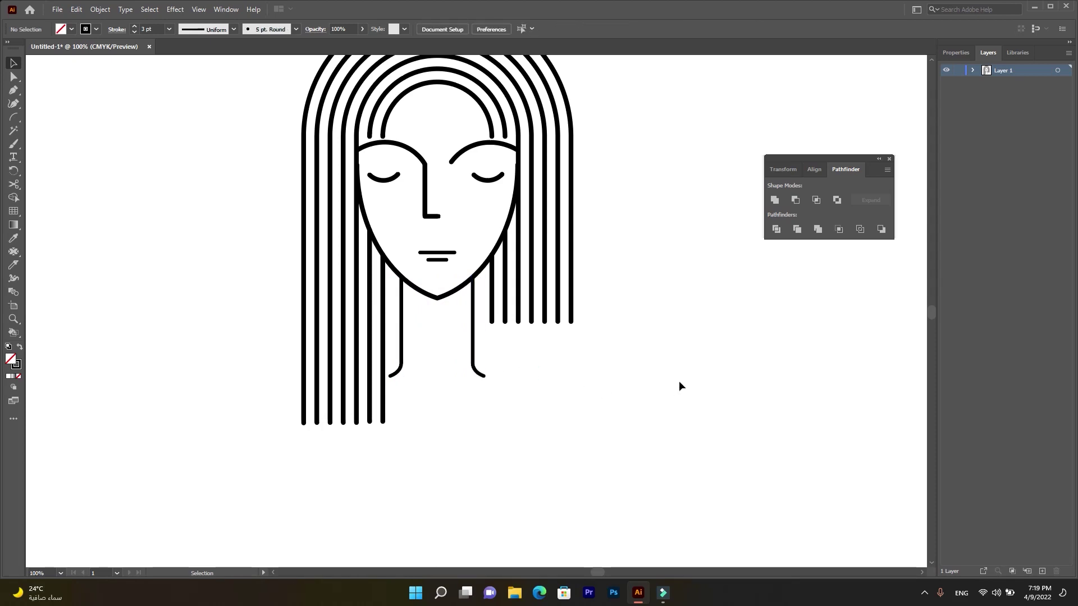
- Draw a circle on the neck for the necklace and nudge it slightly right
right_click(13, 118)
click(42, 132)
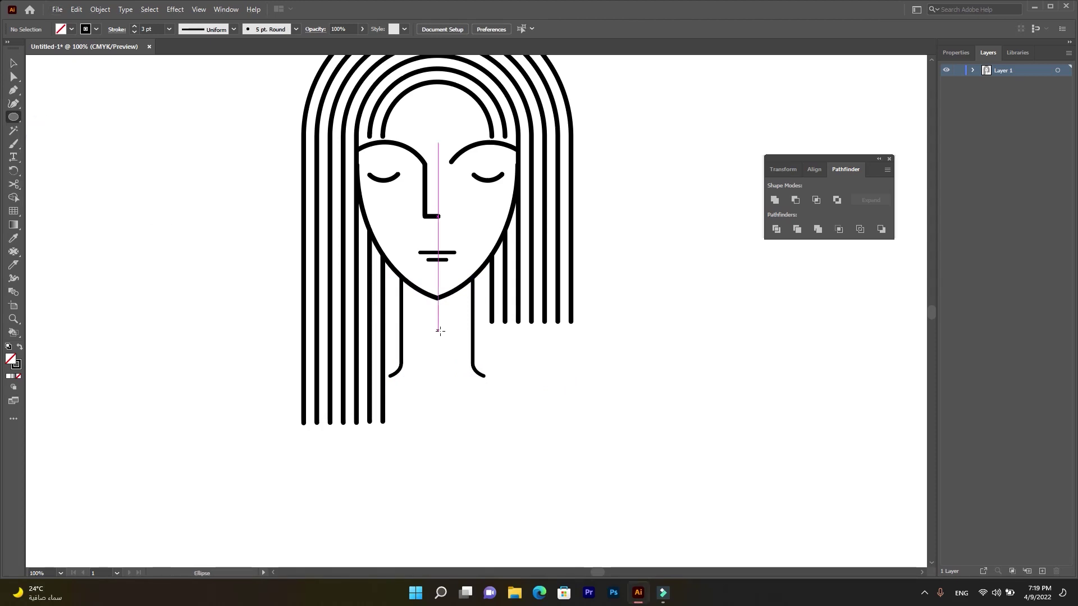
drag(434, 338, 469, 371)
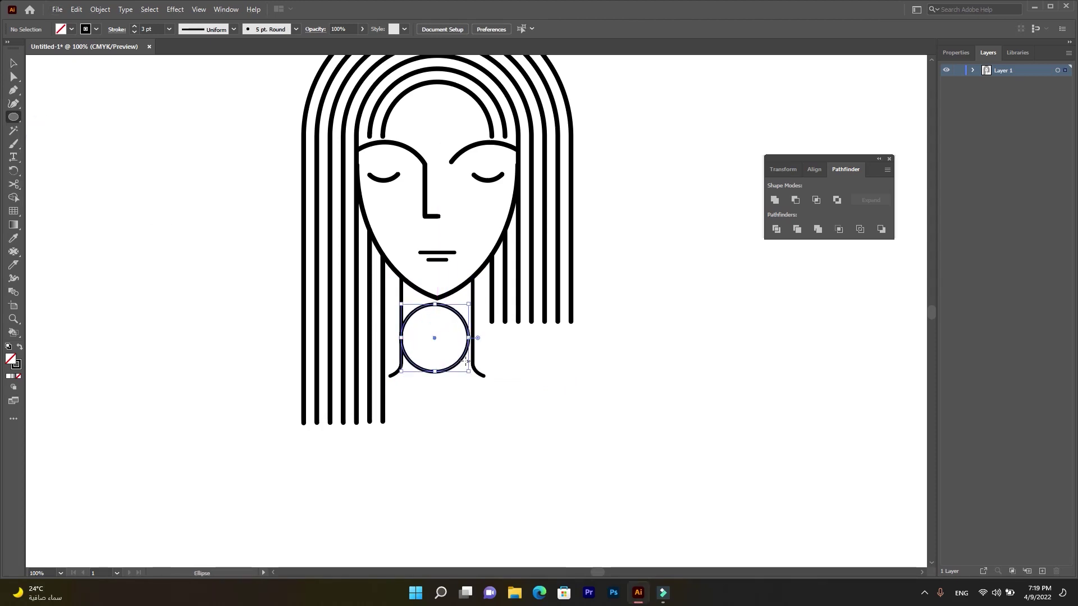
key(v)
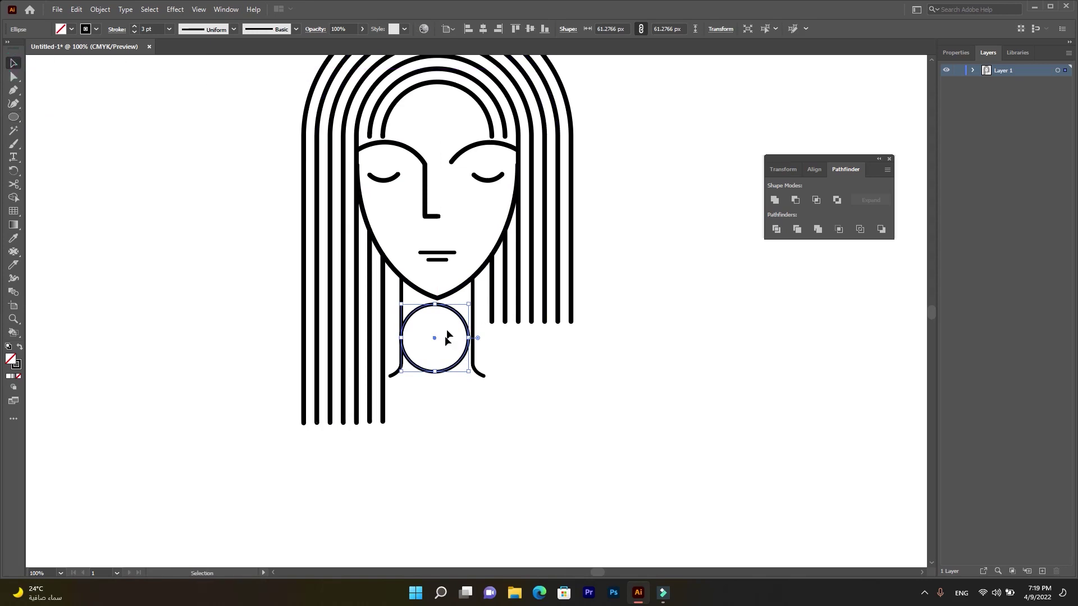
key(Right)
key(Right)
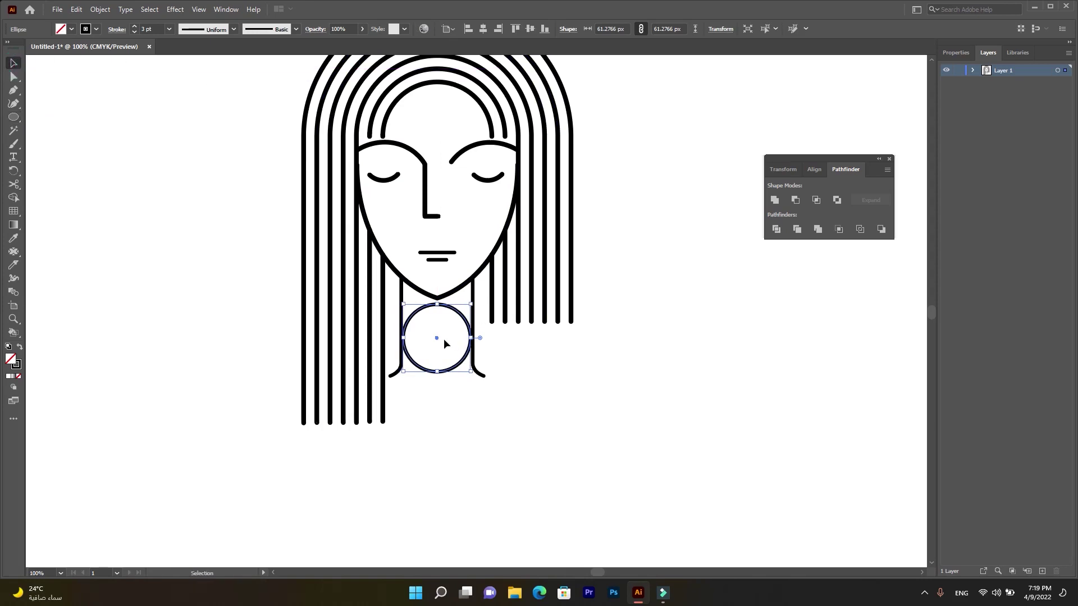
- Add an 8 px Offset Path ring around the circle and squeeze both into ovals
click(108, 10)
mouse_move(115, 282)
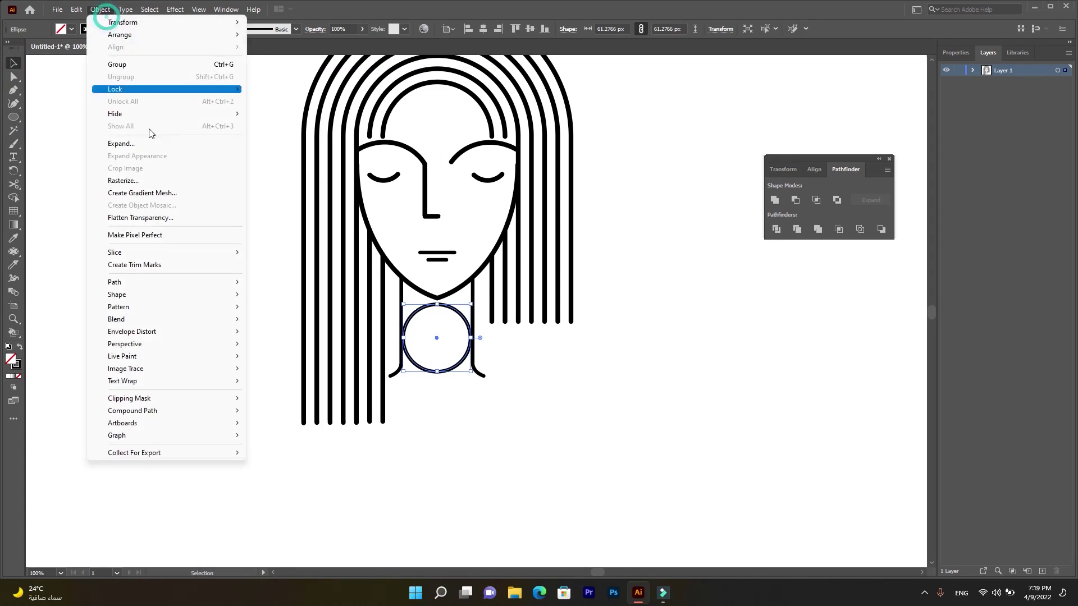
click(301, 325)
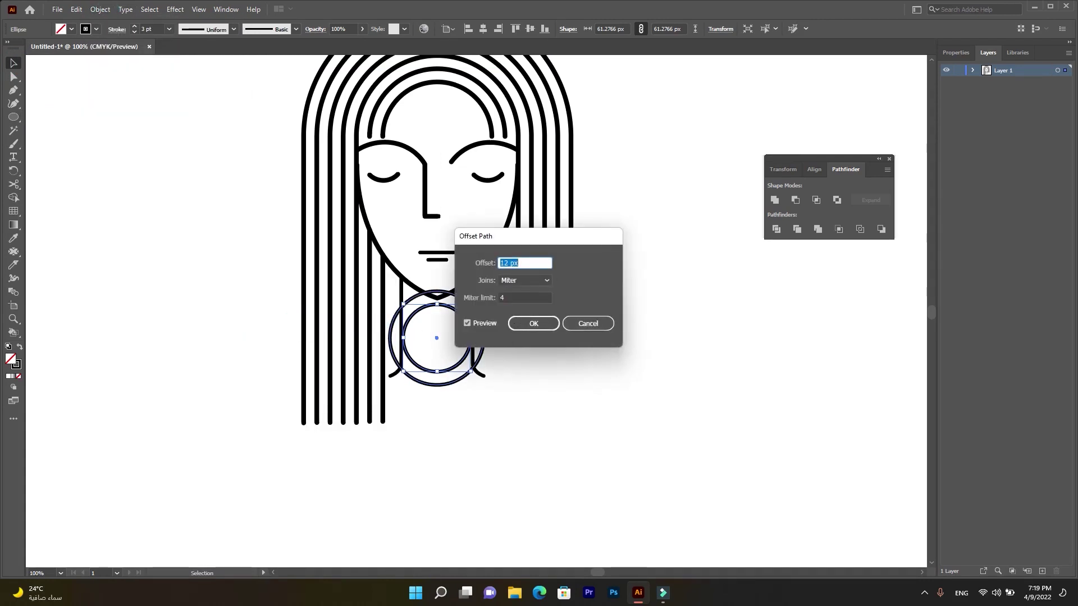
text(8)
click(480, 321)
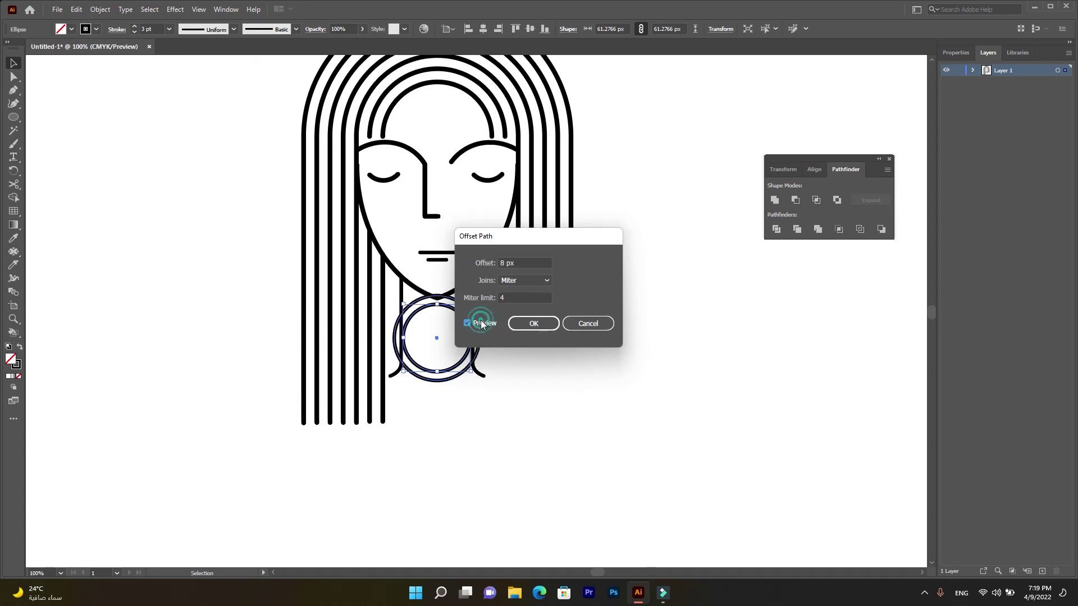
click(547, 326)
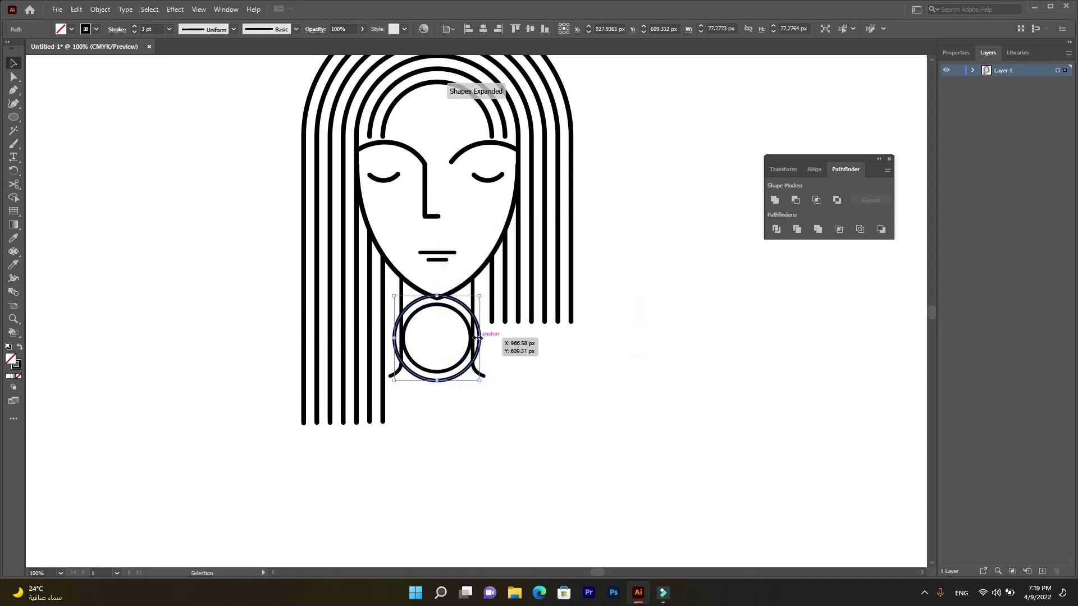
shift+click(478, 337)
drag(480, 337, 476, 338)
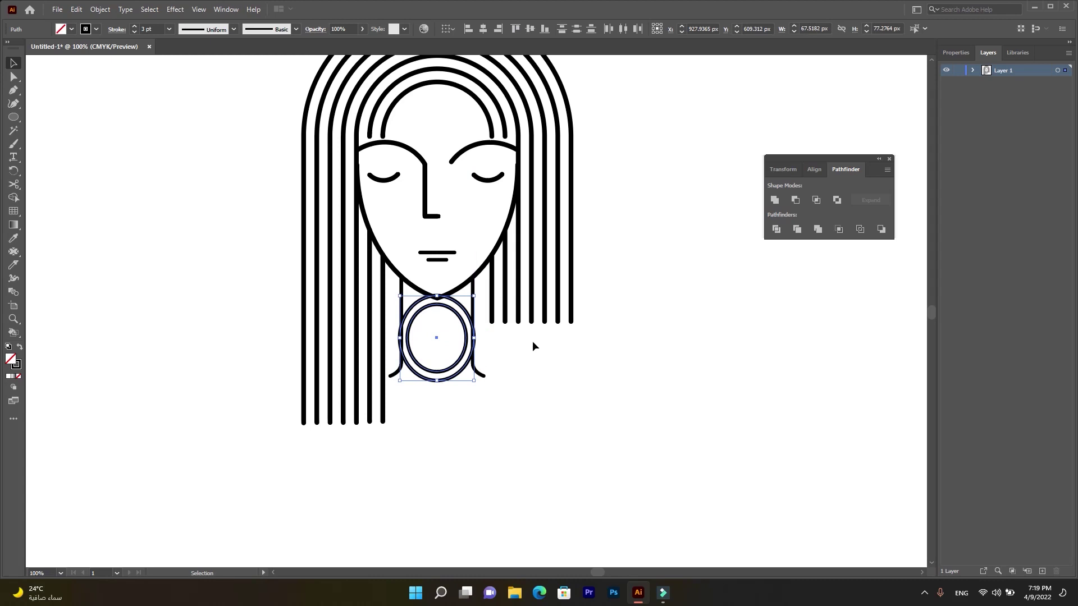
- Offset the outer oval twice more to add two further concentric rings
click(529, 356)
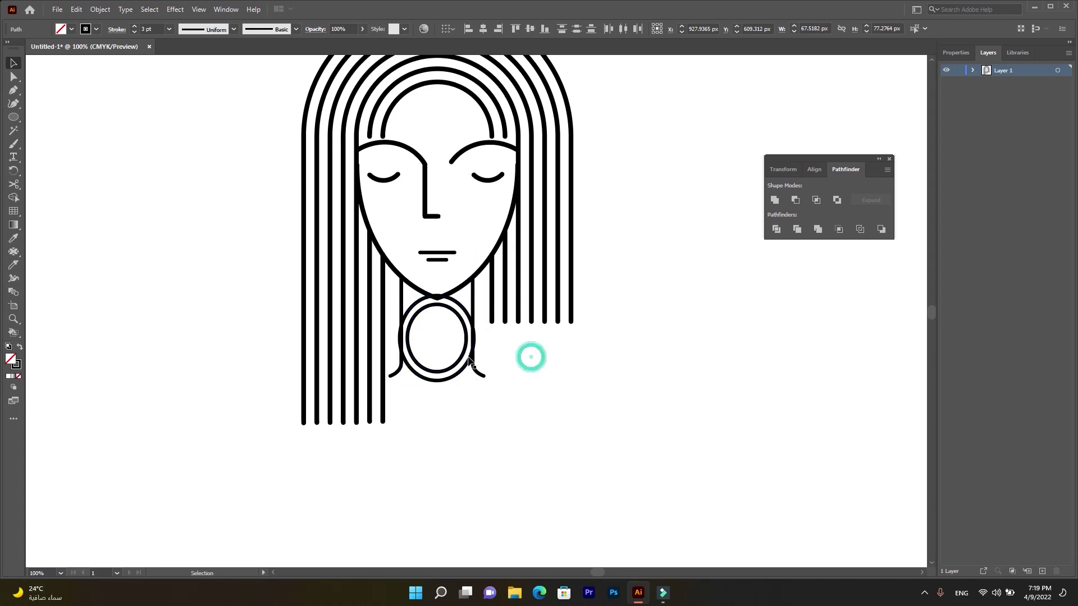
click(467, 364)
click(101, 9)
mouse_move(166, 281)
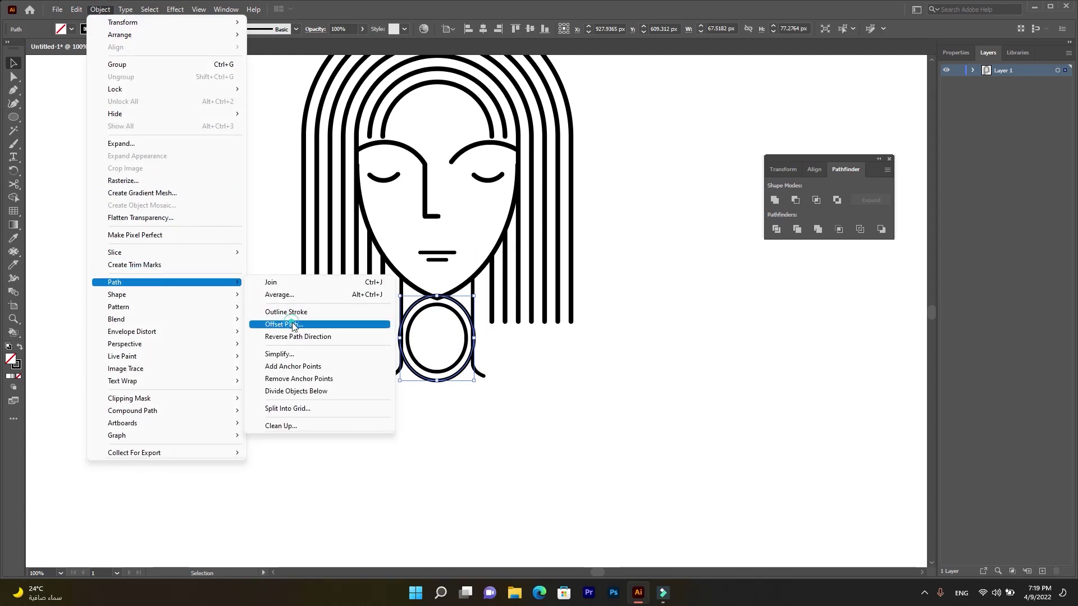
click(286, 324)
click(544, 328)
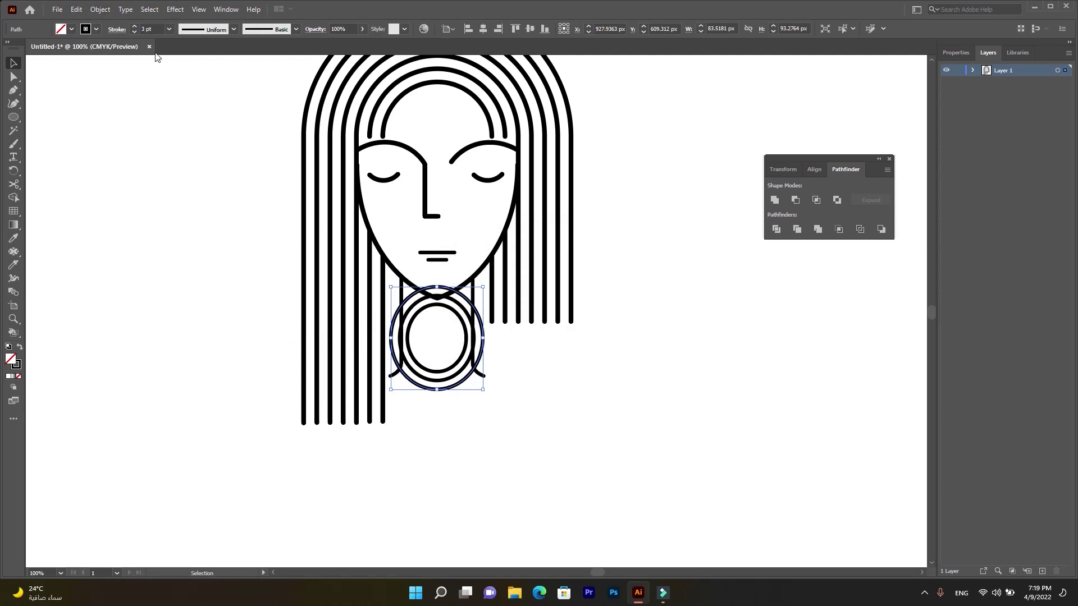
click(101, 9)
mouse_move(166, 282)
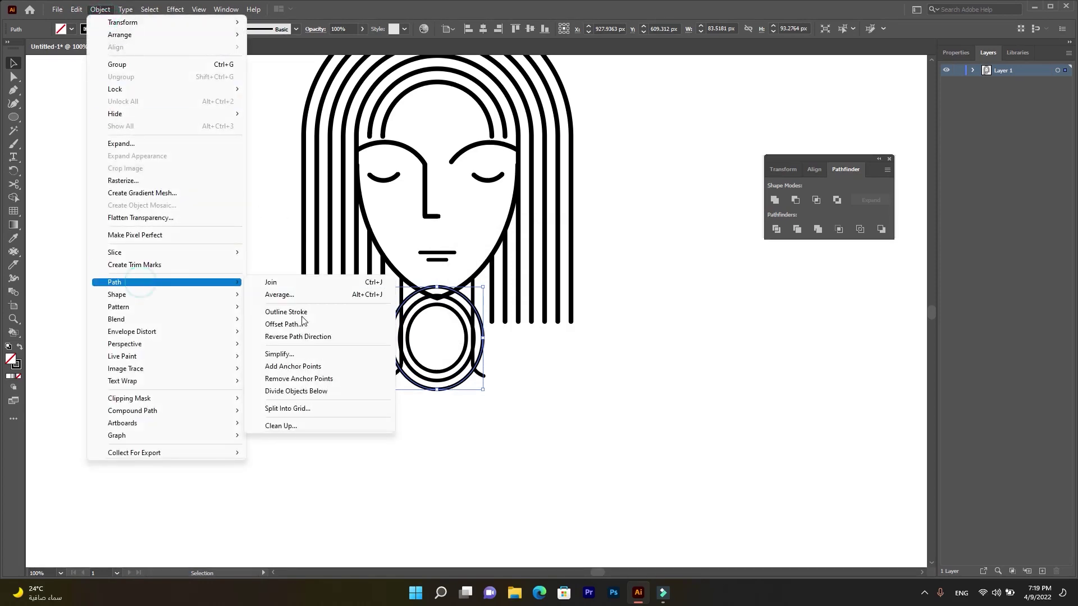
click(314, 322)
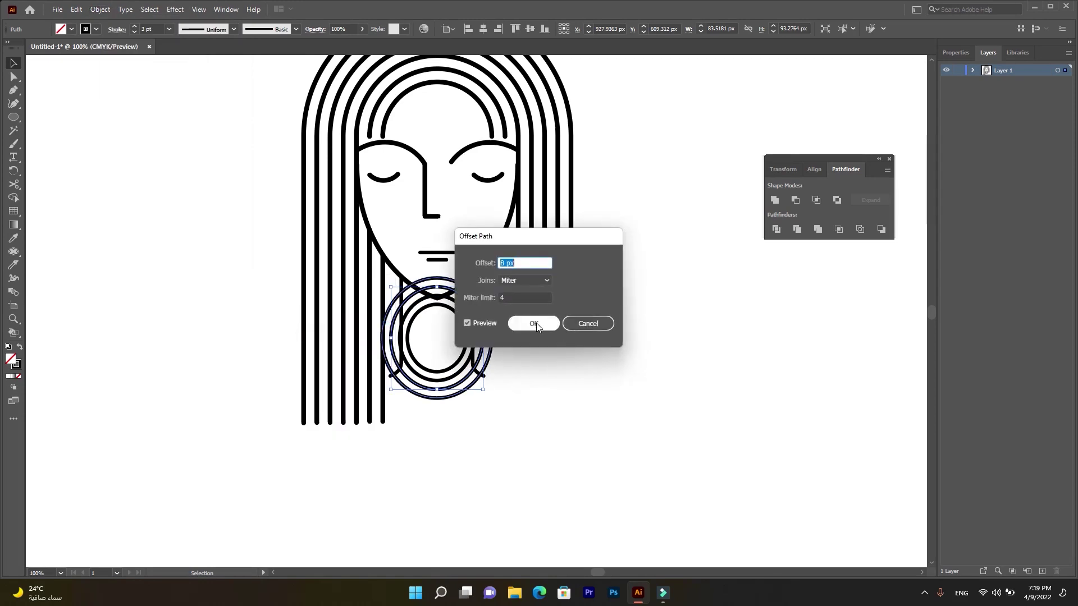
click(535, 324)
shift+click(437, 365)
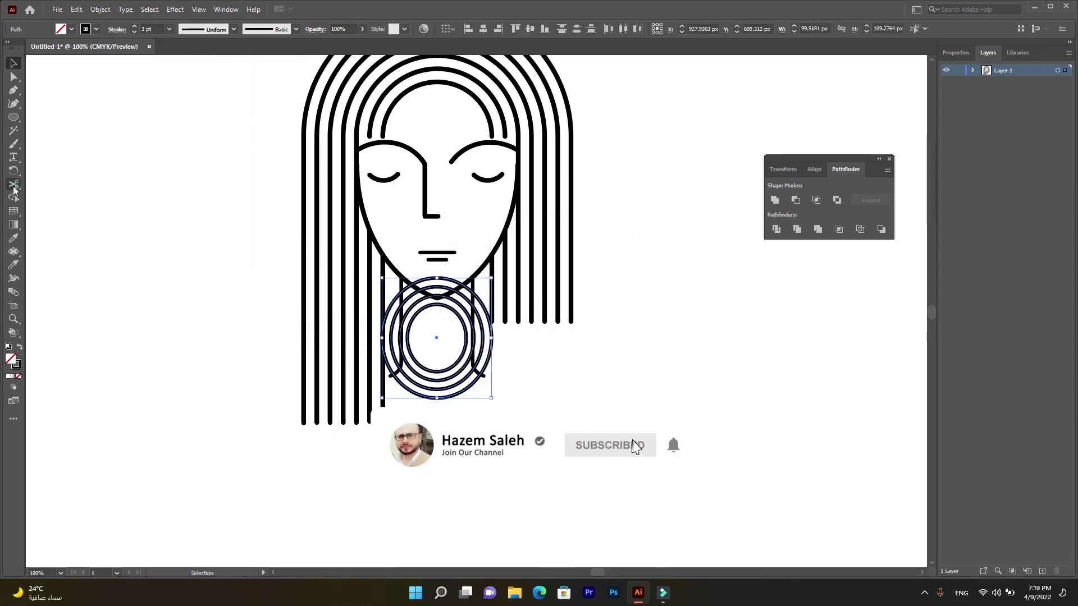
- Cut each neck ring at both sides with the Scissors tool
click(13, 185)
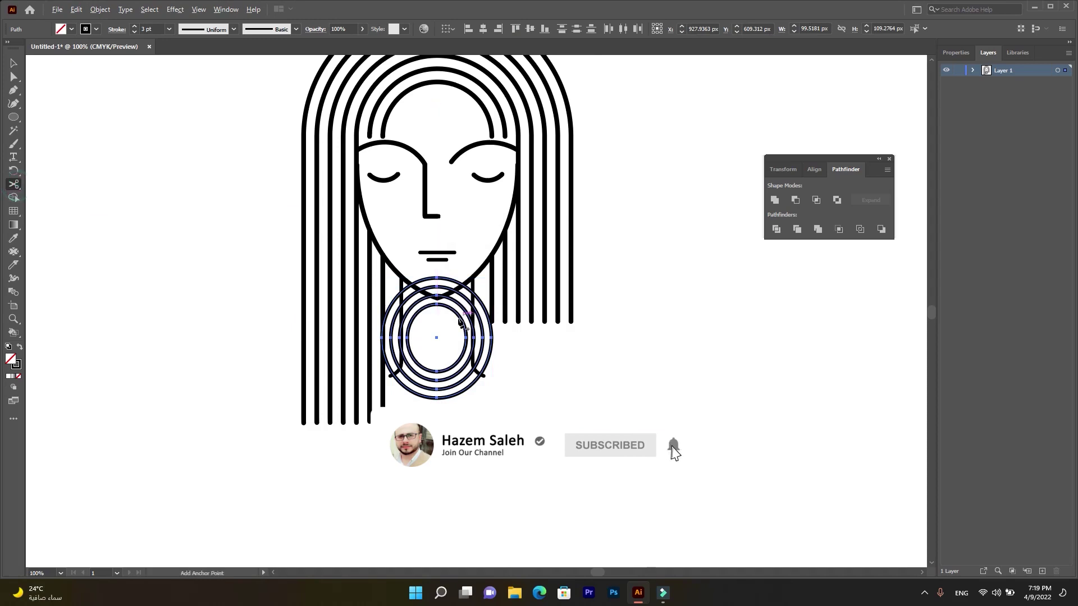
scroll(466, 374, up, 3)
scroll(495, 386, down, 2)
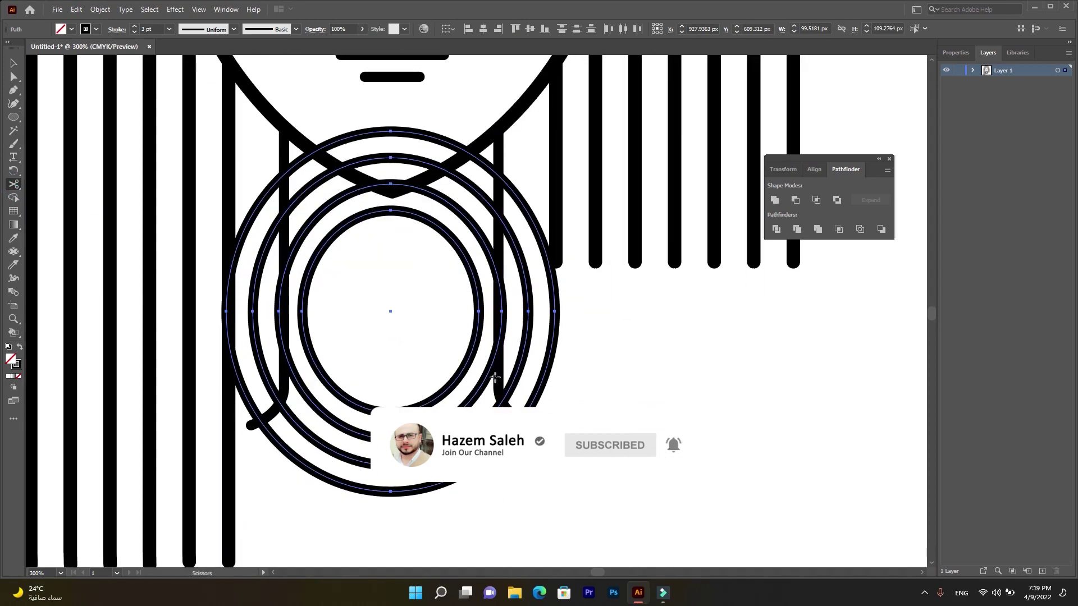
click(470, 355)
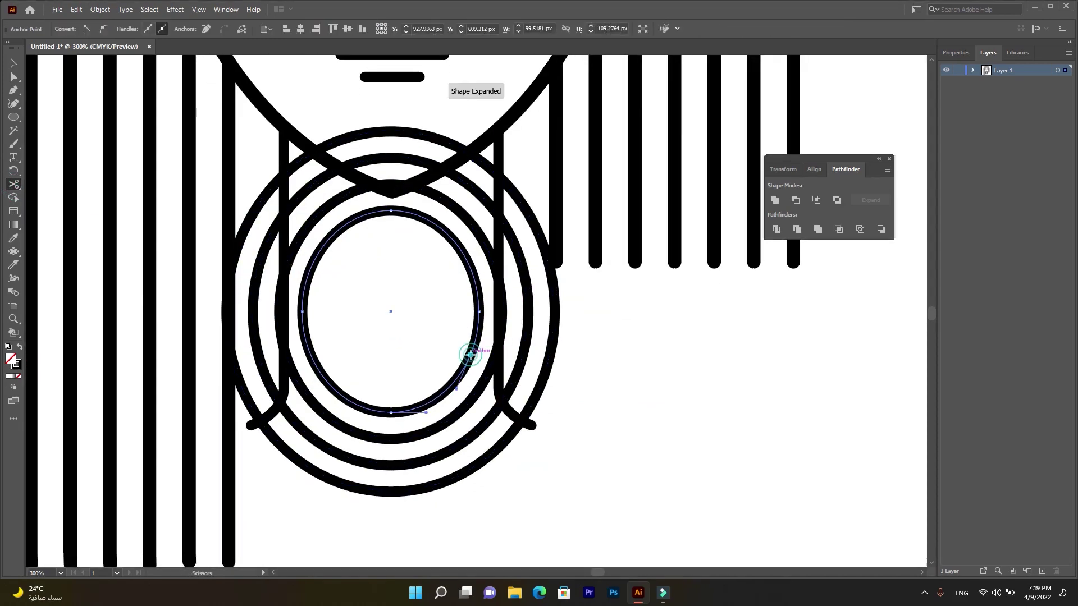
click(315, 368)
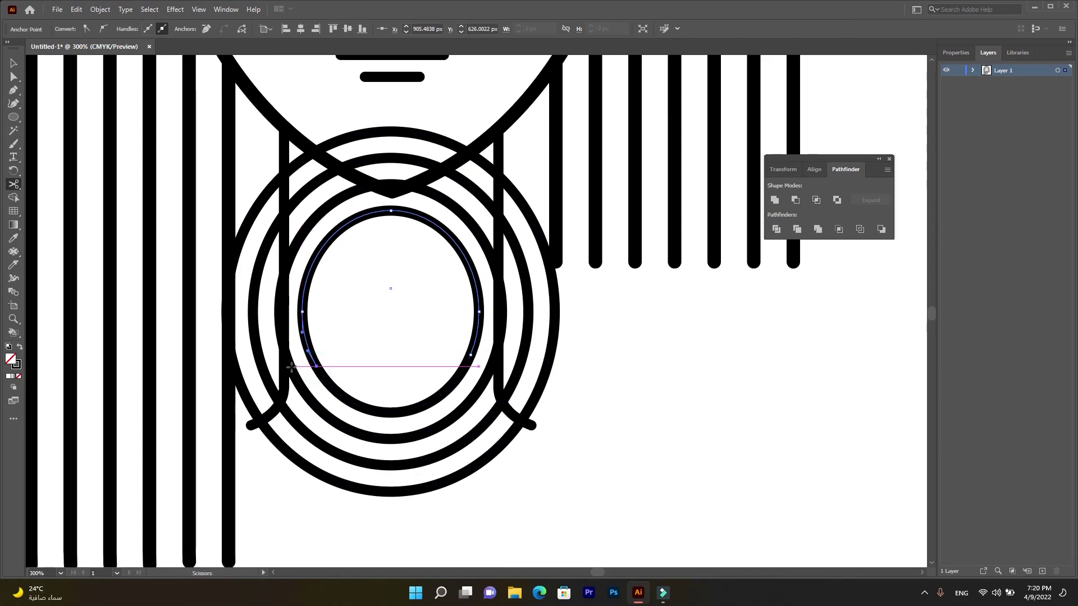
click(525, 340)
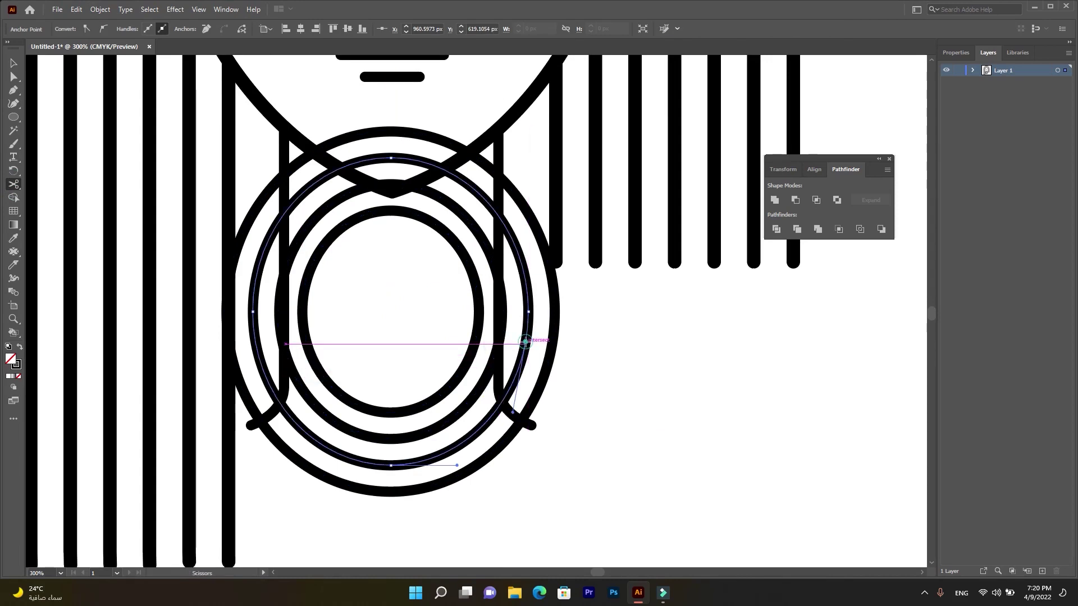
click(254, 350)
key(Return)
click(552, 344)
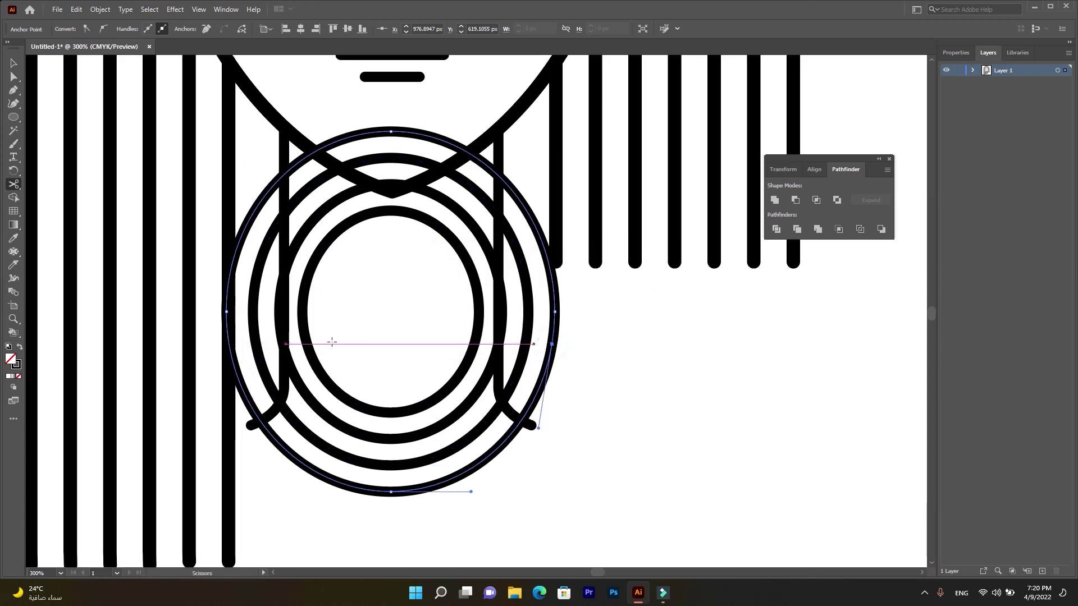
click(228, 342)
- Delete the rings' upper halves and the leftover stubs on the left
key(v)
click(390, 209)
key(Delete)
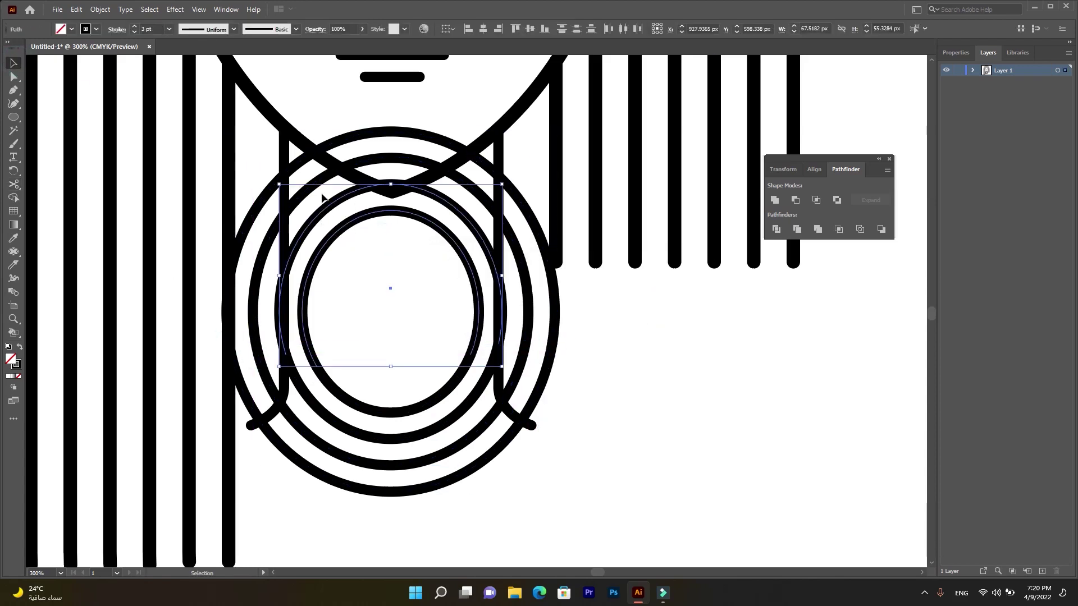
key(Delete)
click(301, 164)
key(Delete)
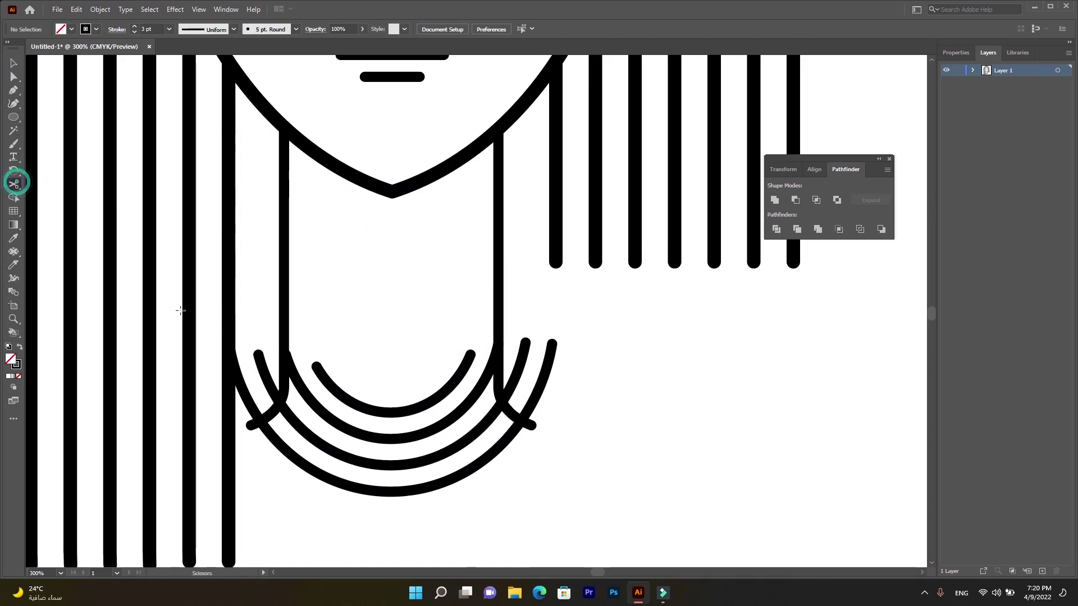
scroll(193, 376, up, 2)
click(212, 404)
key(v)
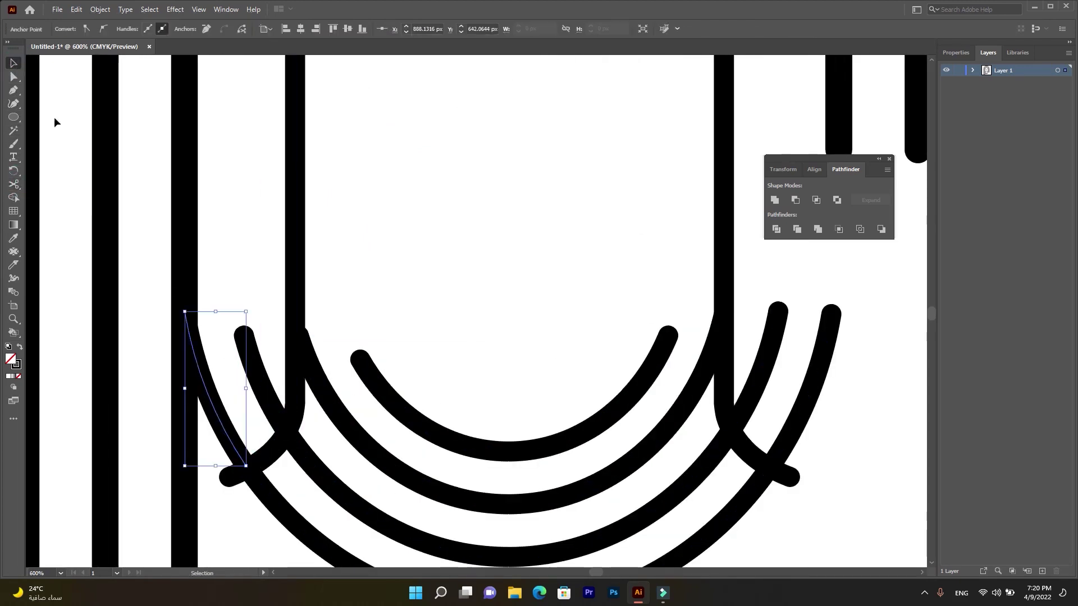
key(Delete)
click(247, 342)
key(Delete)
- Cut off and delete the remaining arc stubs at the upper right
key(c)
click(731, 430)
click(776, 463)
key(v)
click(770, 337)
key(Delete)
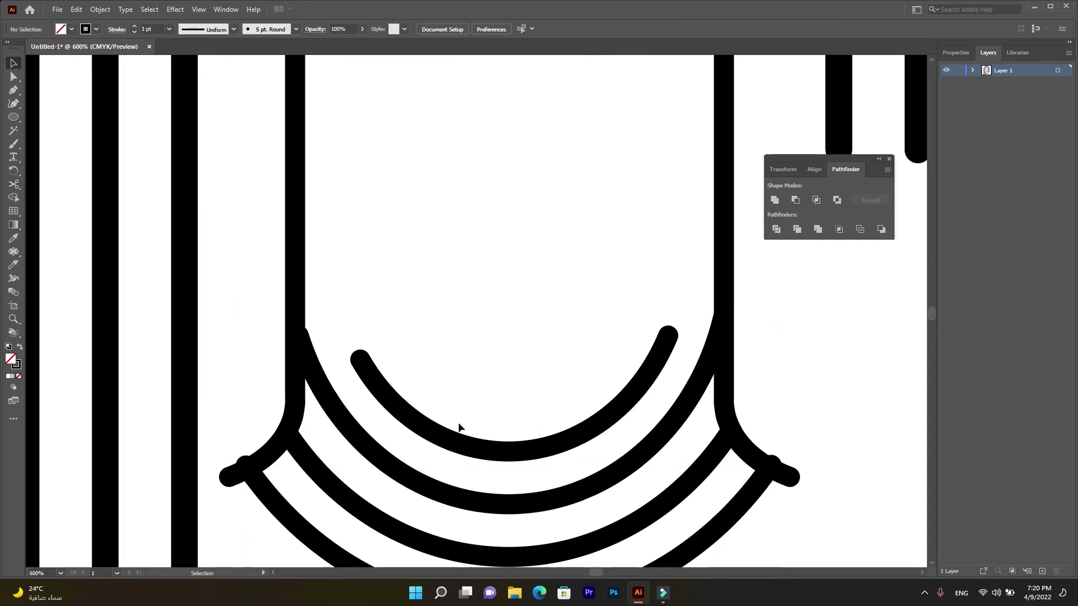
scroll(458, 428, down, 3)
key(a)
click(247, 387)
click(854, 365)
- Nudge the necklace arcs down, clear of the neck lines
scroll(722, 410, down, 5)
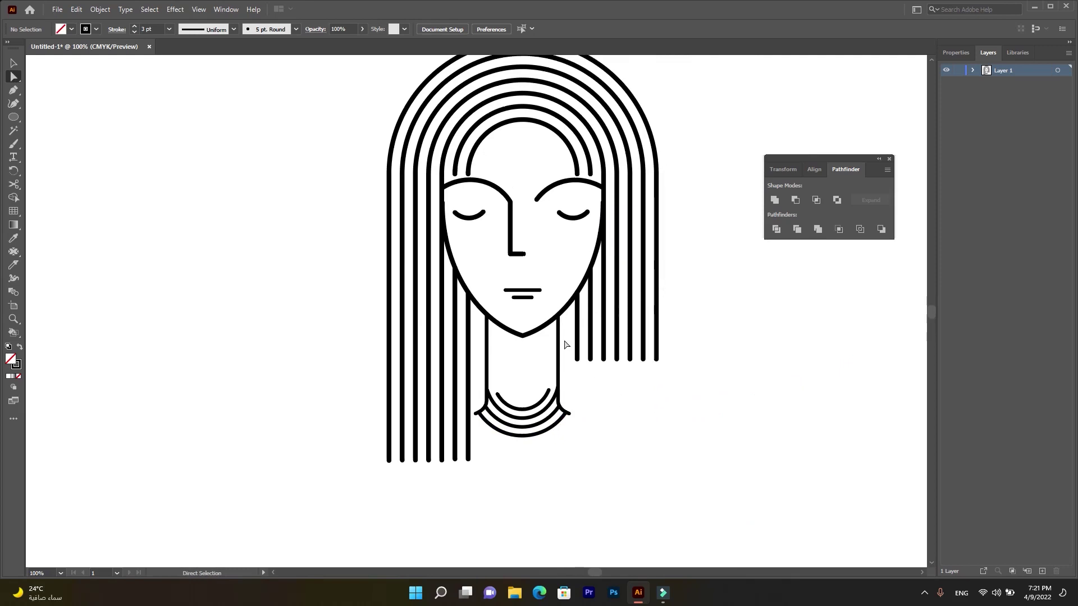
click(558, 338)
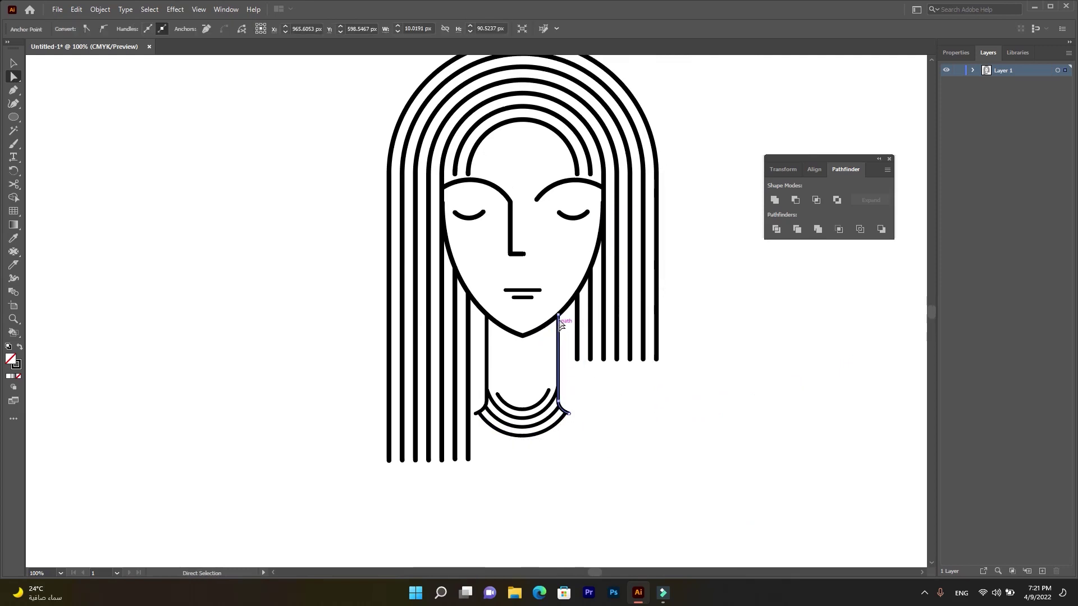
click(561, 414)
key(v)
key(shift+Down)
key(shift+Down)
key(shift+Down)
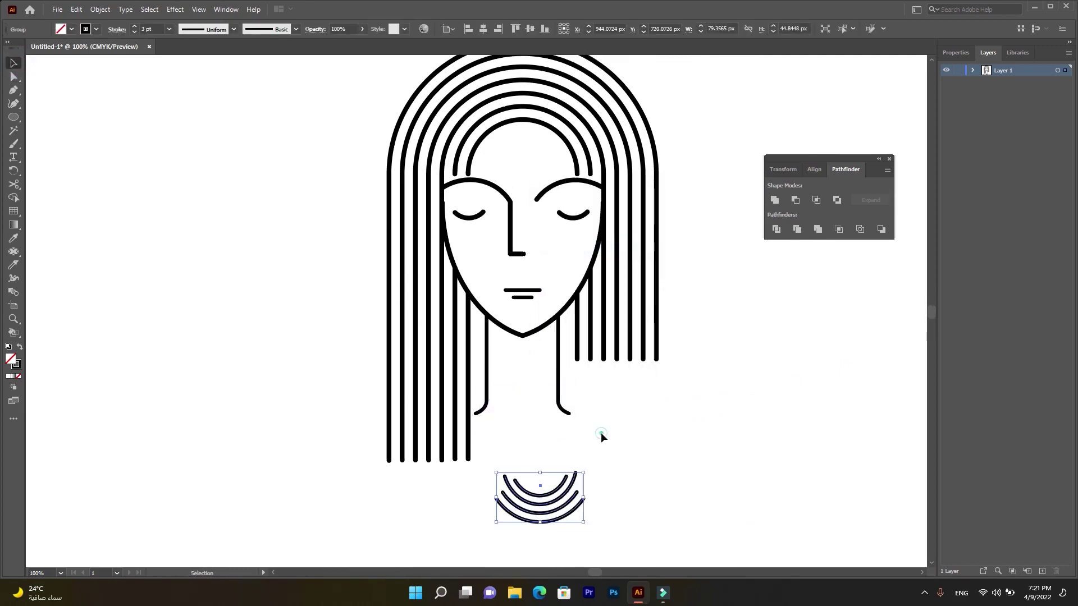
- Shorten both neck lines at the top and raise them to sit just under the chin
scroll(589, 391, up, 1)
click(541, 349)
drag(550, 275, 550, 315)
click(431, 280)
drag(430, 277, 434, 315)
drag(542, 365, 534, 336)
mouse_move(437, 349)
mouse_down()
mouse_move(436, 321)
mouse_move(446, 336)
mouse_up()
click(484, 349)
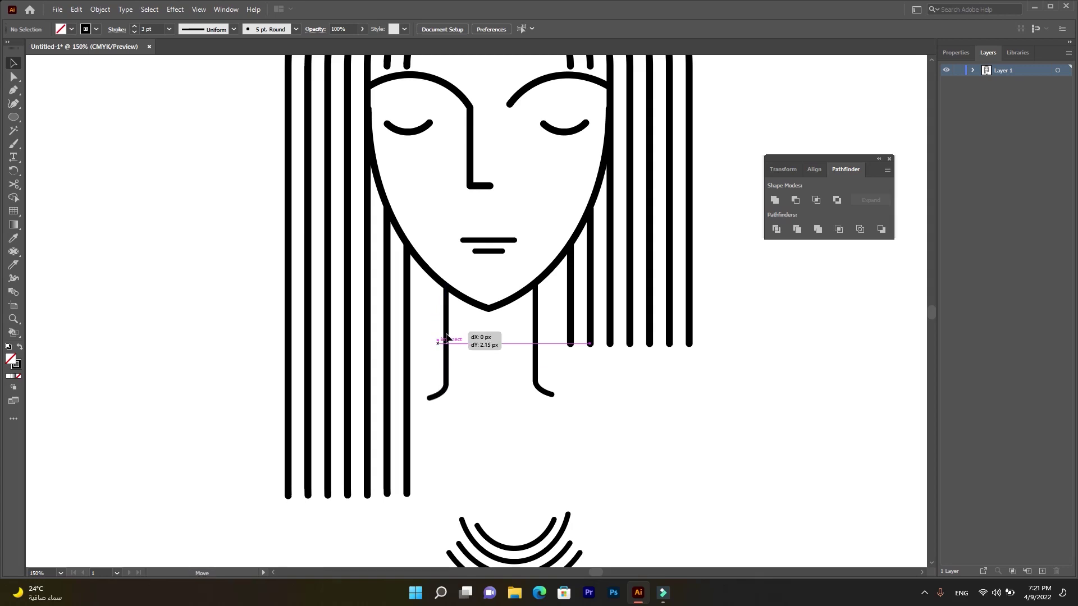
- Try dragging the necklace group up toward the neck, then undo the move
scroll(590, 436, down, 1)
right_click(553, 512)
mouse_move(529, 517)
mouse_down()
mouse_move(505, 370)
mouse_move(538, 382)
mouse_up()
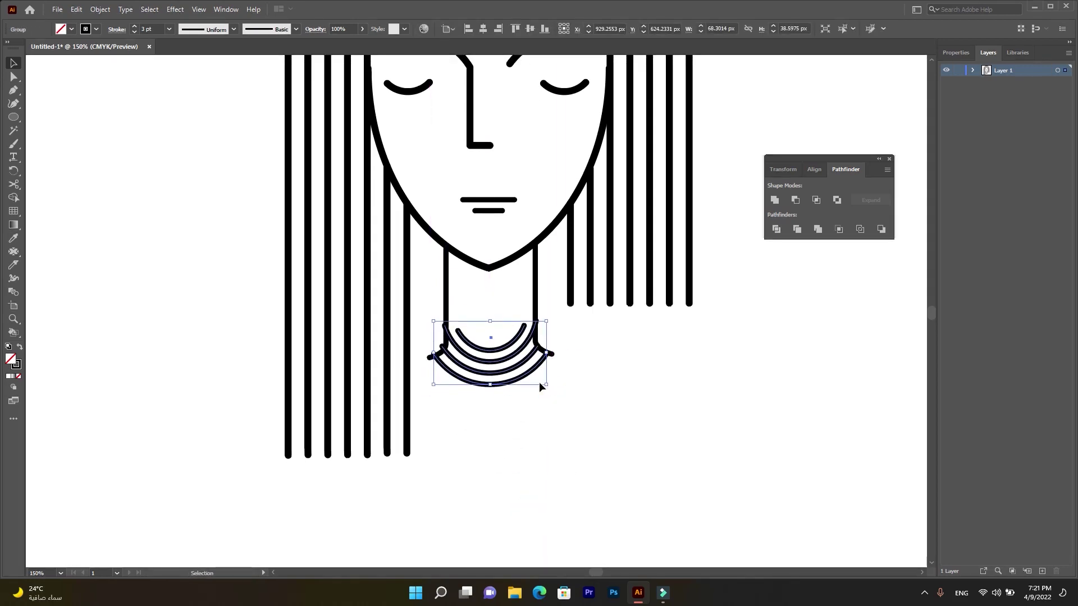
click(539, 382)
key(ctrl+minus)
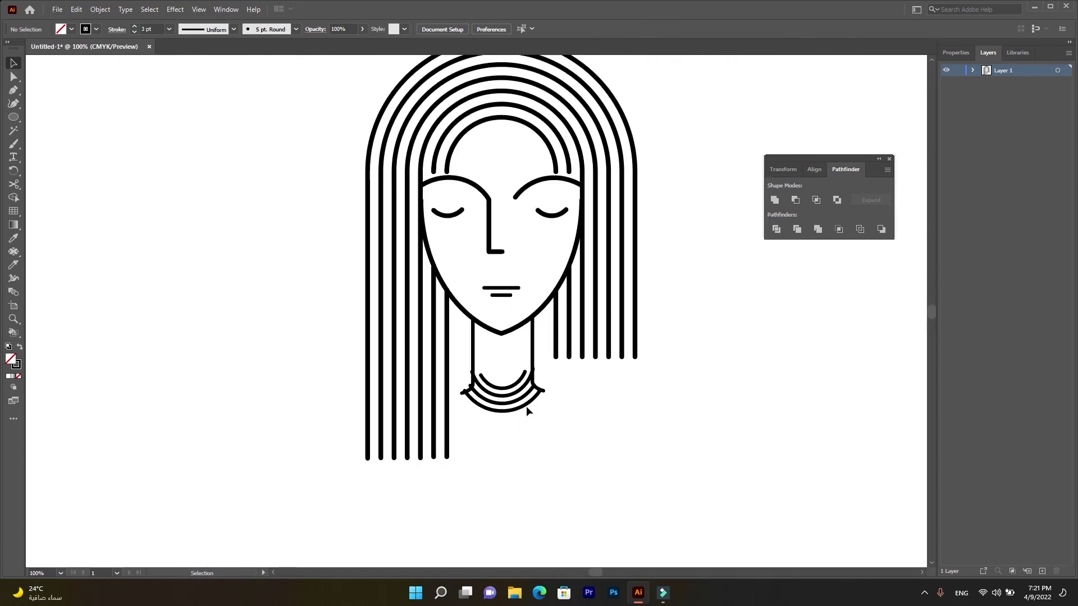
key(a)
key(ctrl+z)
key(ctrl+z)
key(ctrl+z)
key(ctrl+z)
key(ctrl+z)
key(ctrl+z)
key(ctrl+z)
key(ctrl+z)
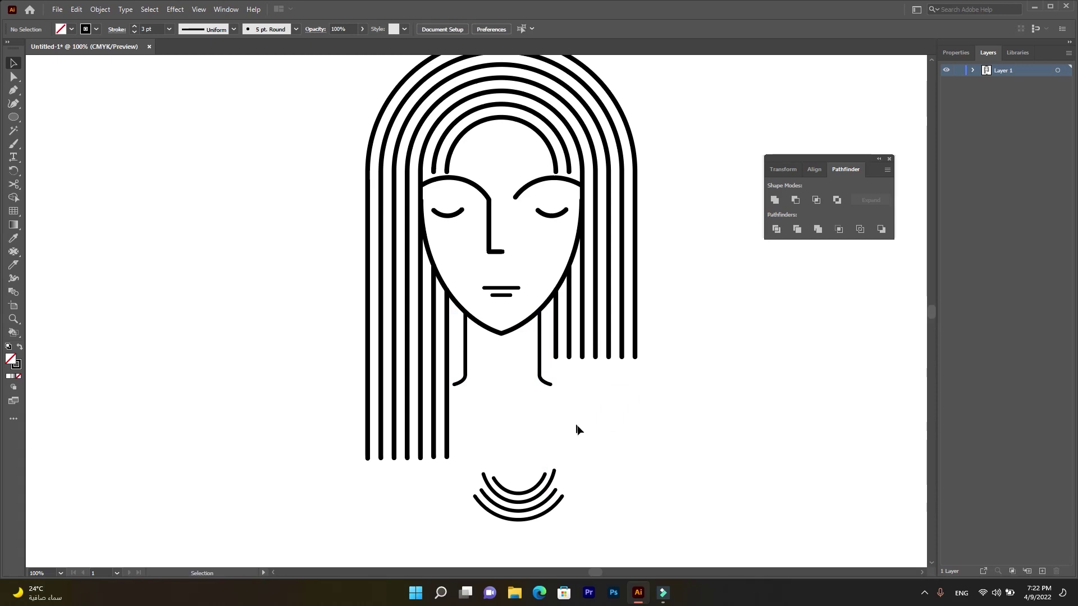
- Move the necklace onto the base of the neck and widen it to fit between the neck lines
drag(518, 519, 509, 411)
key(ctrl+plus)
key(ctrl+plus)
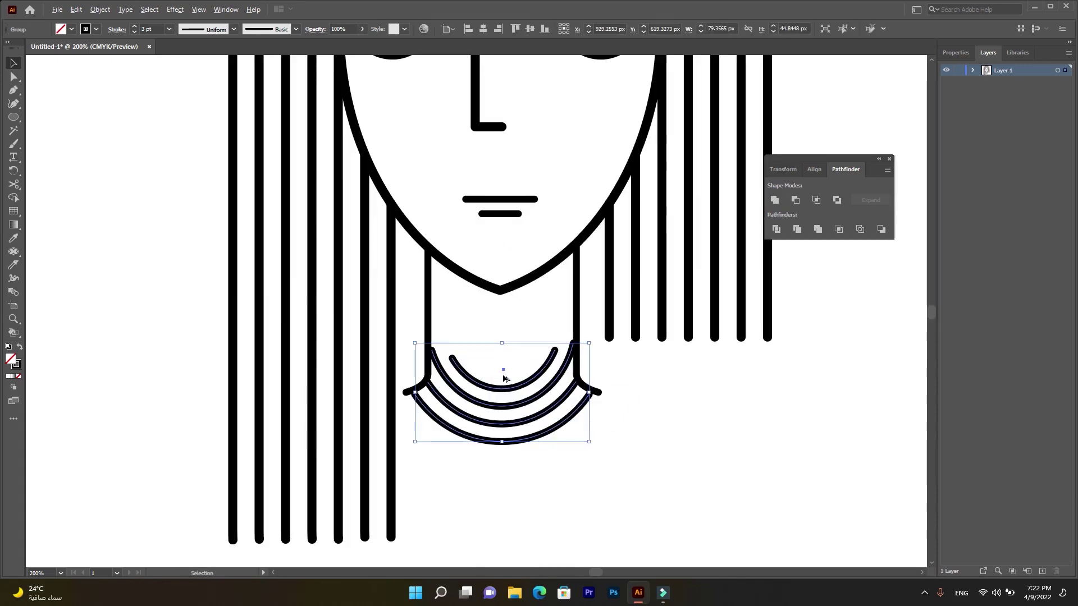
key(ctrl+plus)
key(Up)
key(Up)
drag(633, 396, 635, 397)
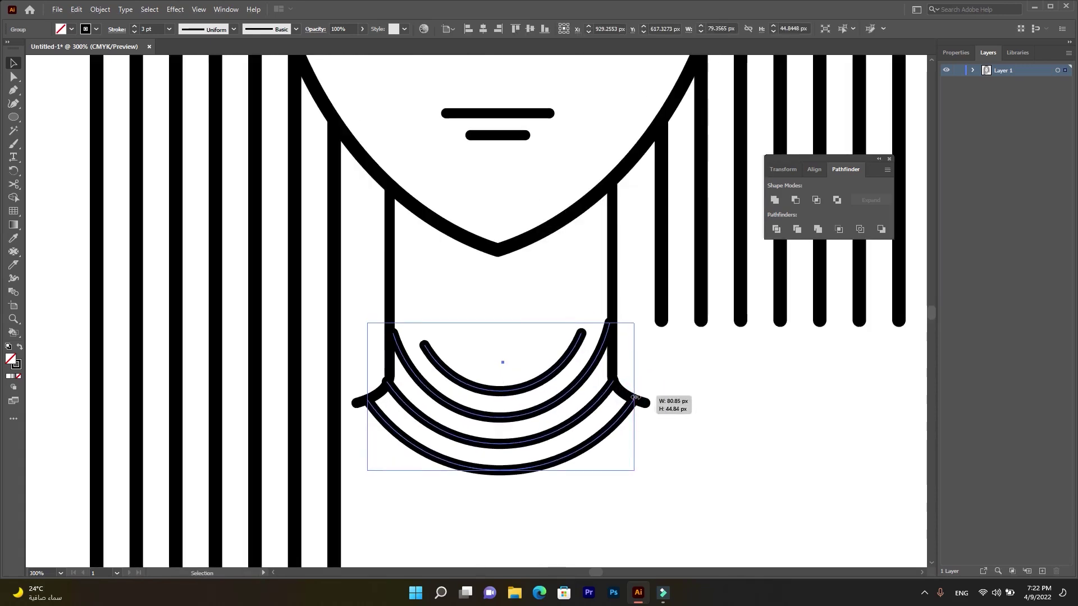
key(ctrl+minus)
key(ctrl+minus)
drag(788, 425, 498, 356)
- Cut the left outer hair strand near its bottom and delete the small cut piece
click(15, 191)
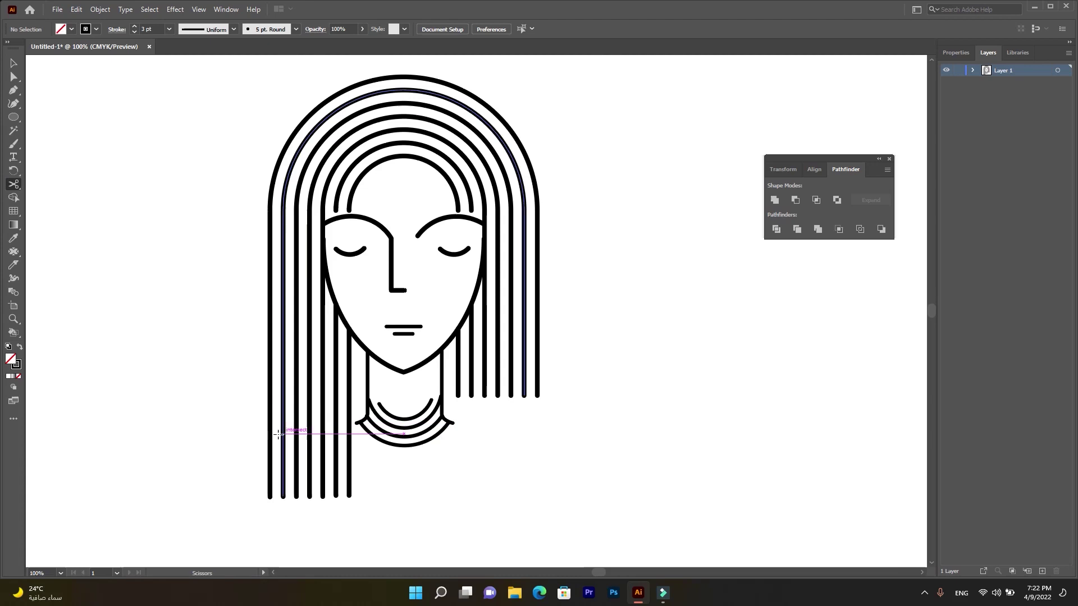
scroll(270, 443, up, 1)
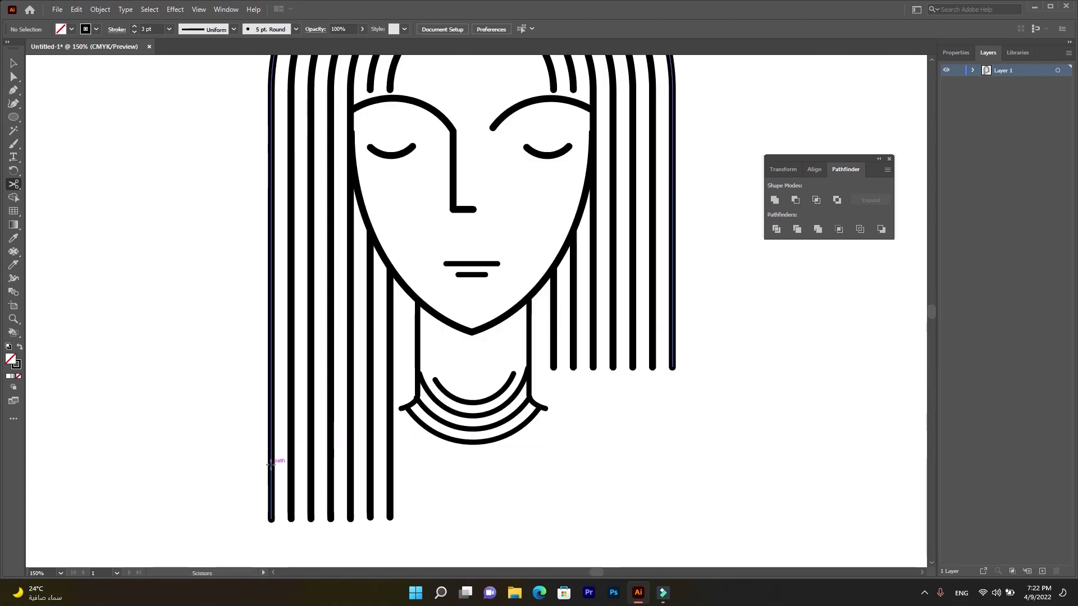
click(271, 464)
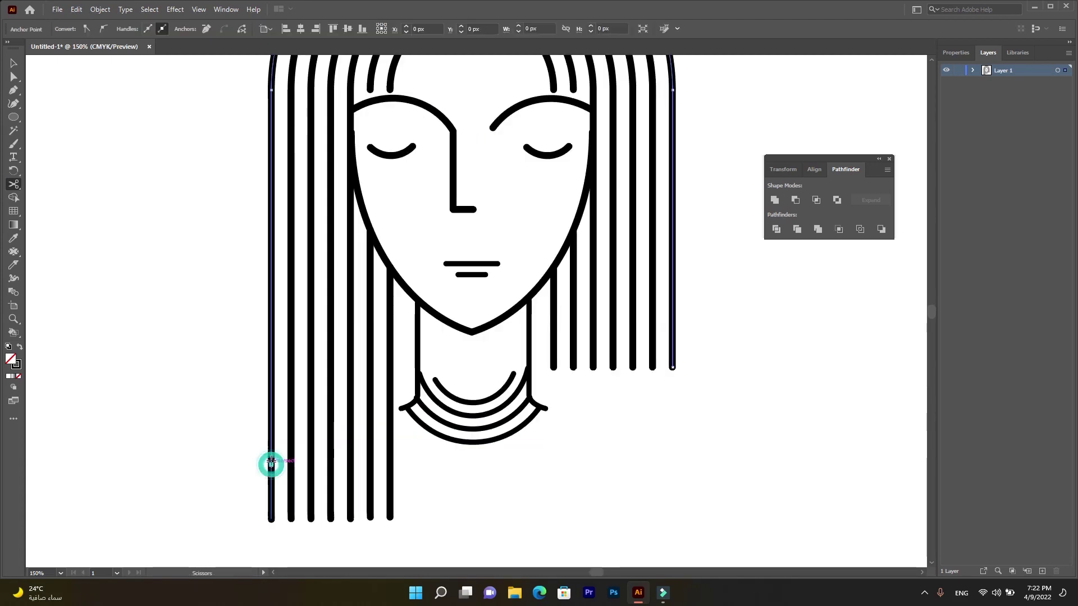
click(13, 63)
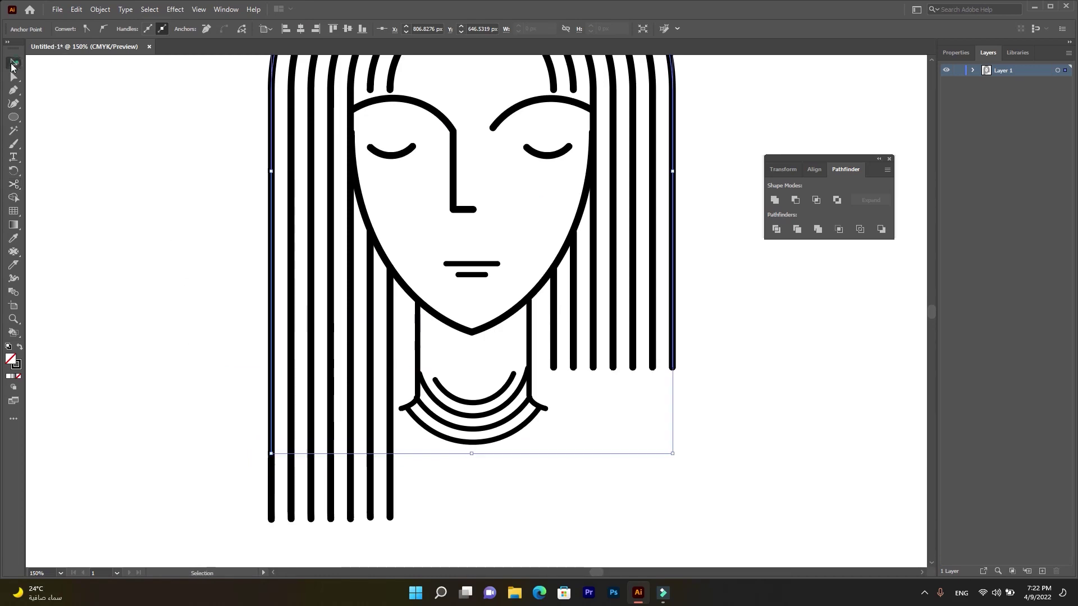
click(272, 469)
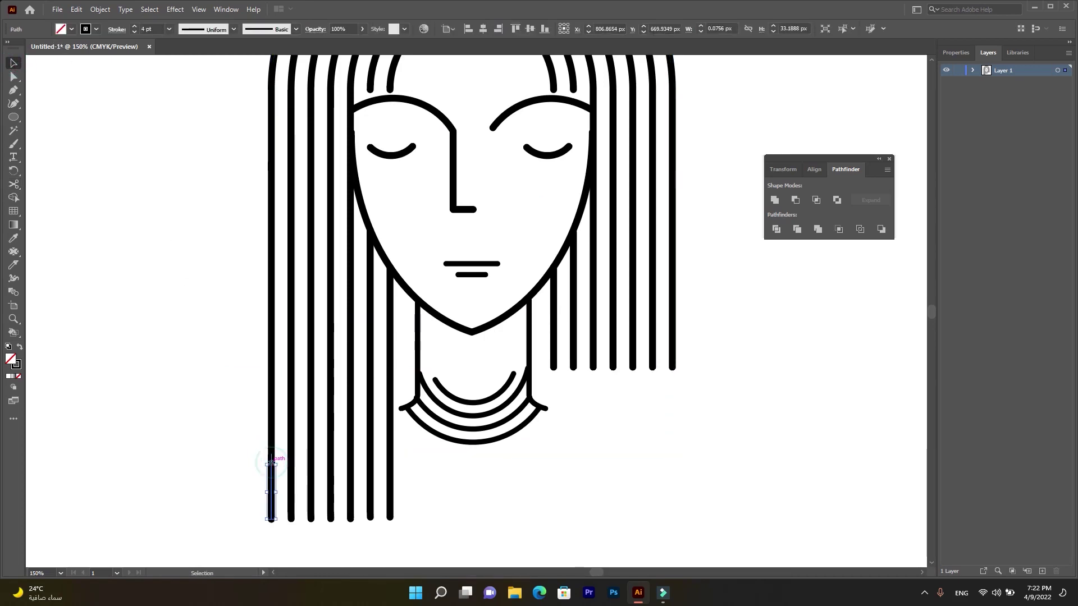
drag(262, 461, 272, 461)
key(ctrl+z)
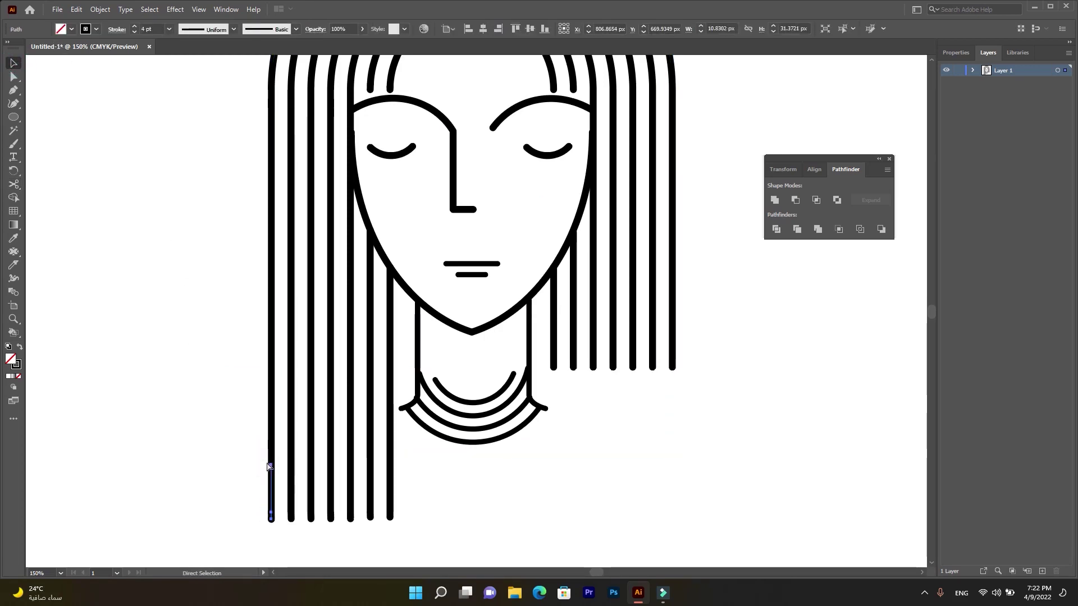
key(Delete)
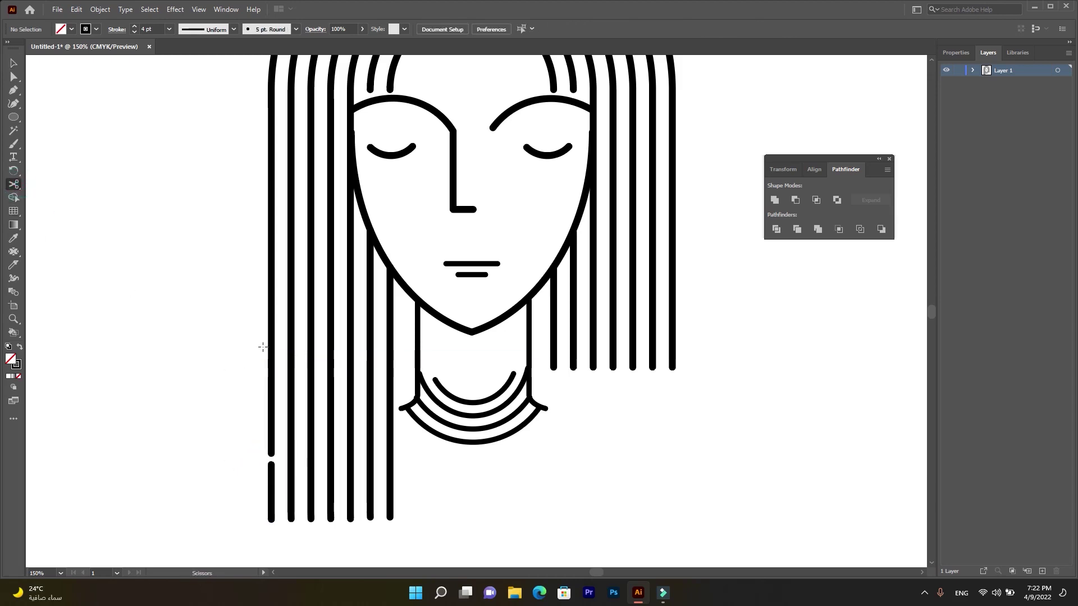
- Cut the left outer strand at higher points and delete a short piece to open a gap
key(v)
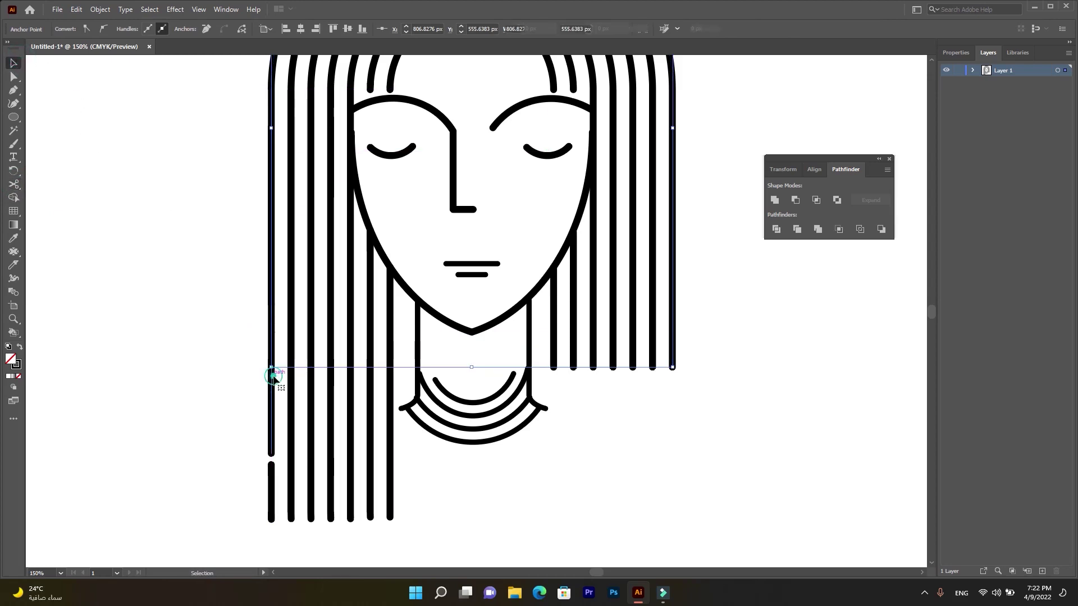
click(259, 379)
click(271, 385)
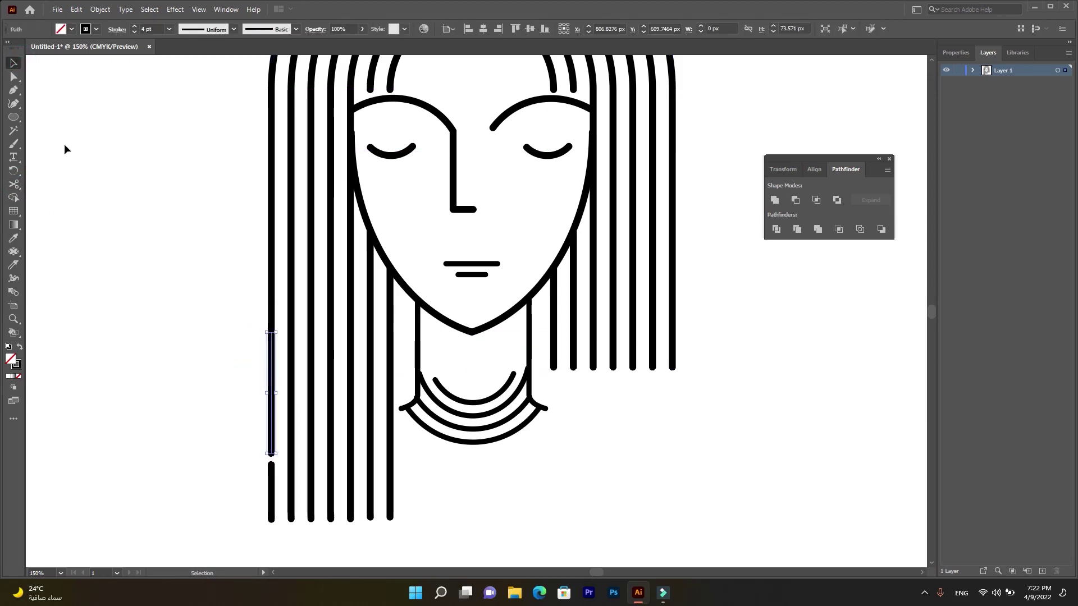
click(13, 186)
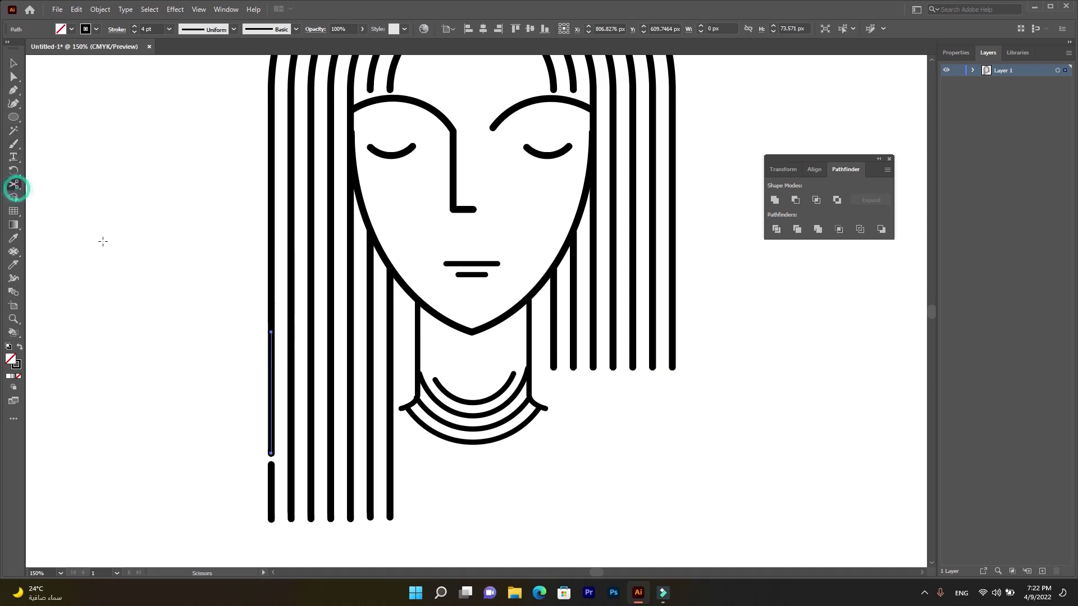
click(270, 344)
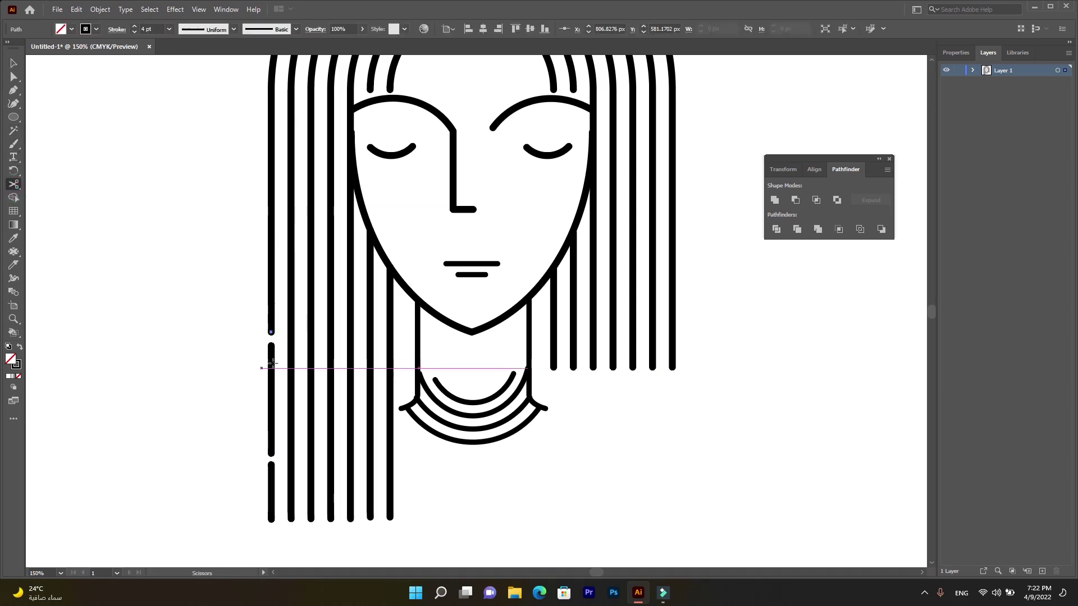
scroll(258, 314, up, 3)
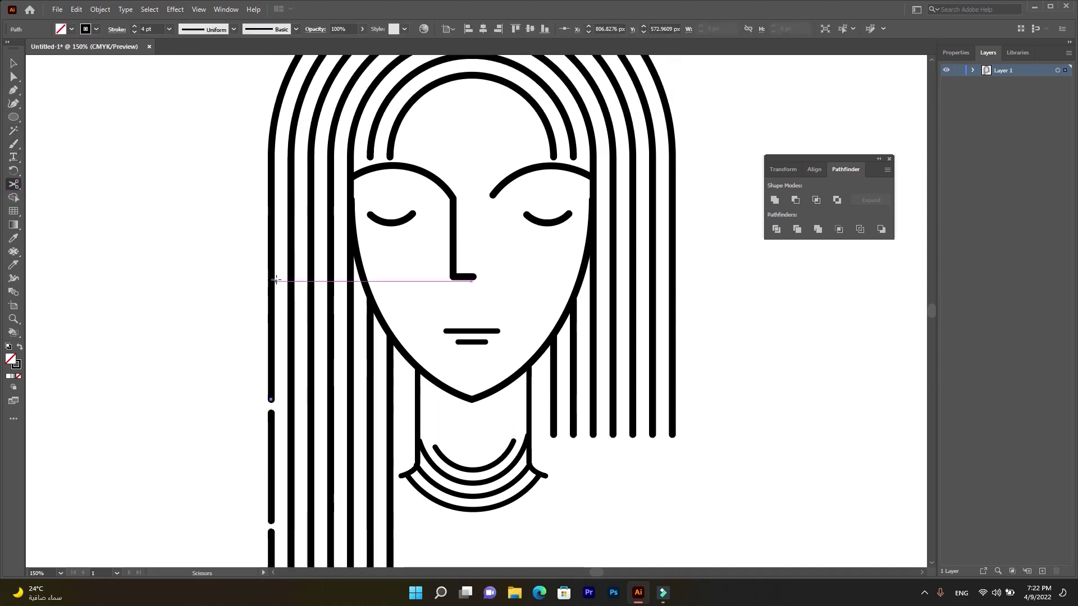
click(271, 198)
click(270, 225)
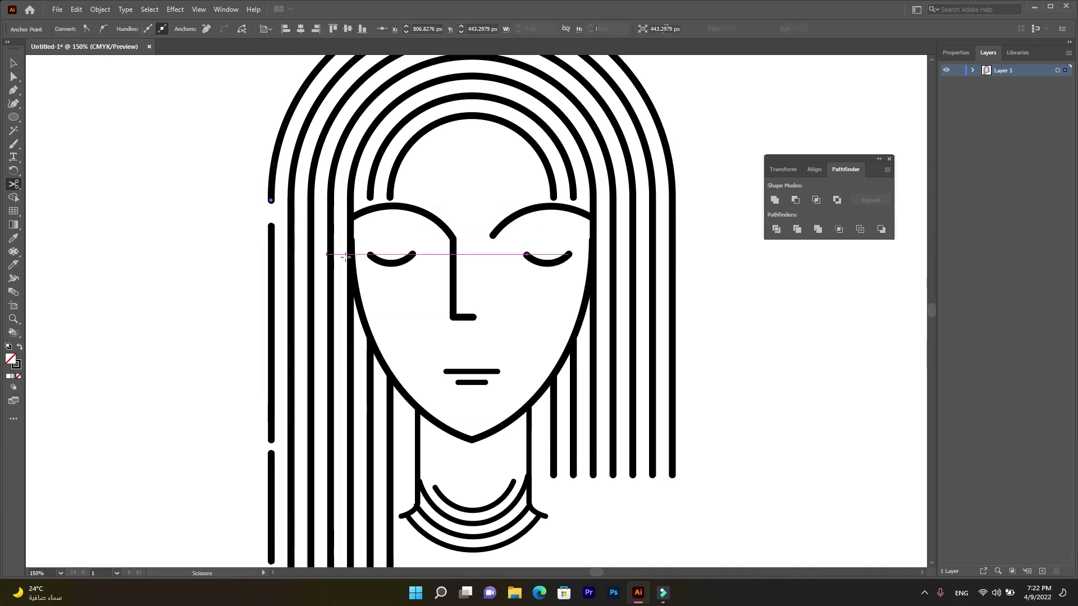
key(Delete)
- Open gaps in the outer hair arc near its top right and in the right outer strand
scroll(440, 108, up, 3)
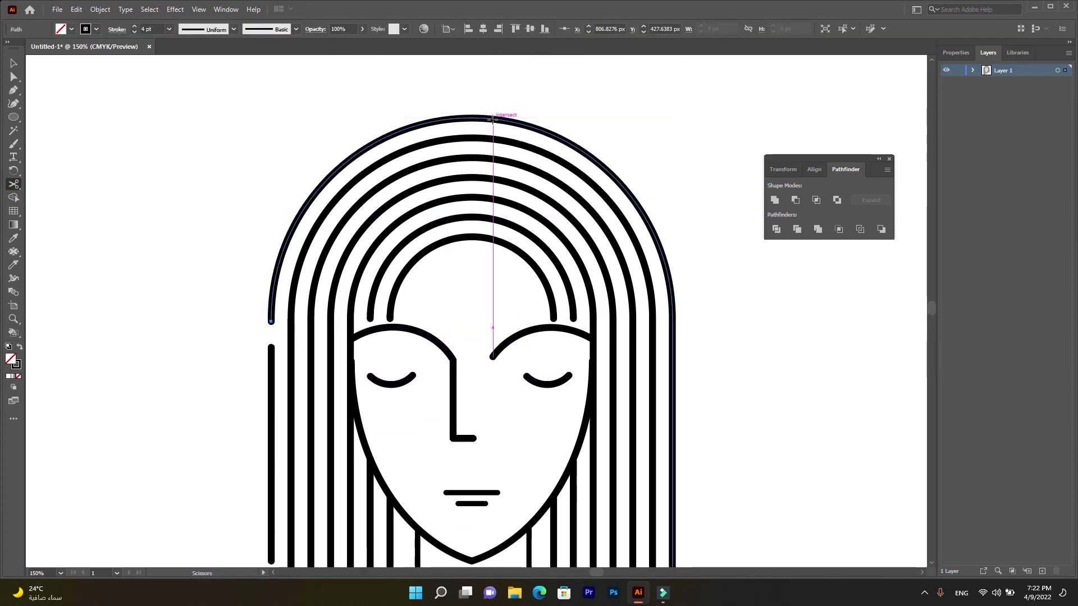
click(553, 135)
click(534, 127)
key(Delete)
click(674, 374)
click(674, 352)
key(Delete)
- Cut a short gap into the second strand from the left
scroll(679, 370, down, 4)
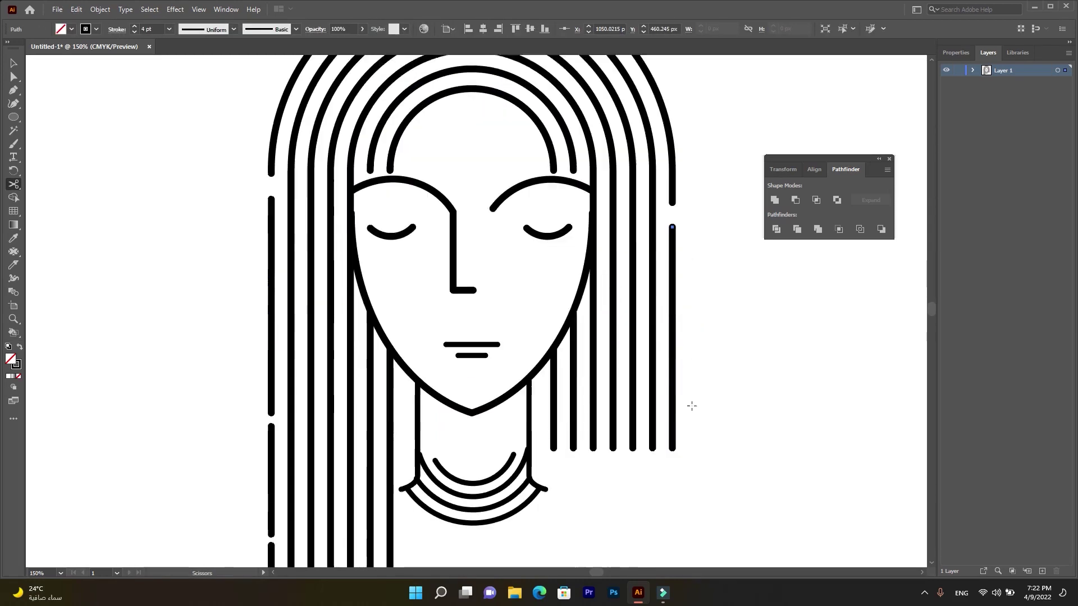
scroll(241, 372, down, 2)
click(291, 352)
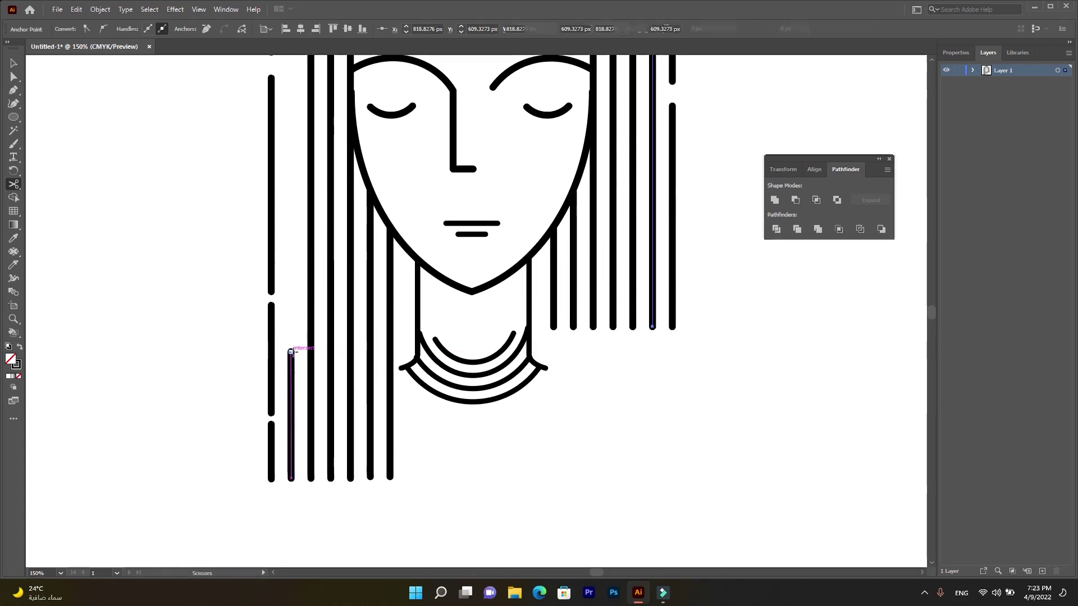
click(291, 360)
key(Delete)
- Split an upper-left strand, a right hair arc, the lower right strand and a left strand
scroll(337, 197, up, 3)
click(323, 93)
scroll(450, 158, up, 2)
click(599, 184)
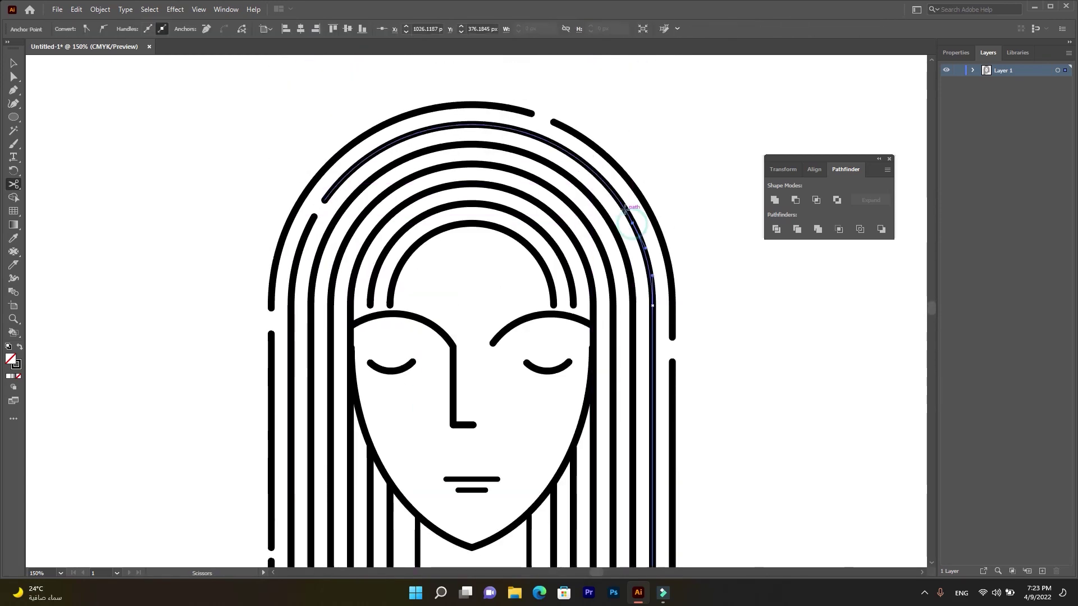
scroll(617, 202, down, 2)
click(652, 366)
scroll(331, 483, down, 2)
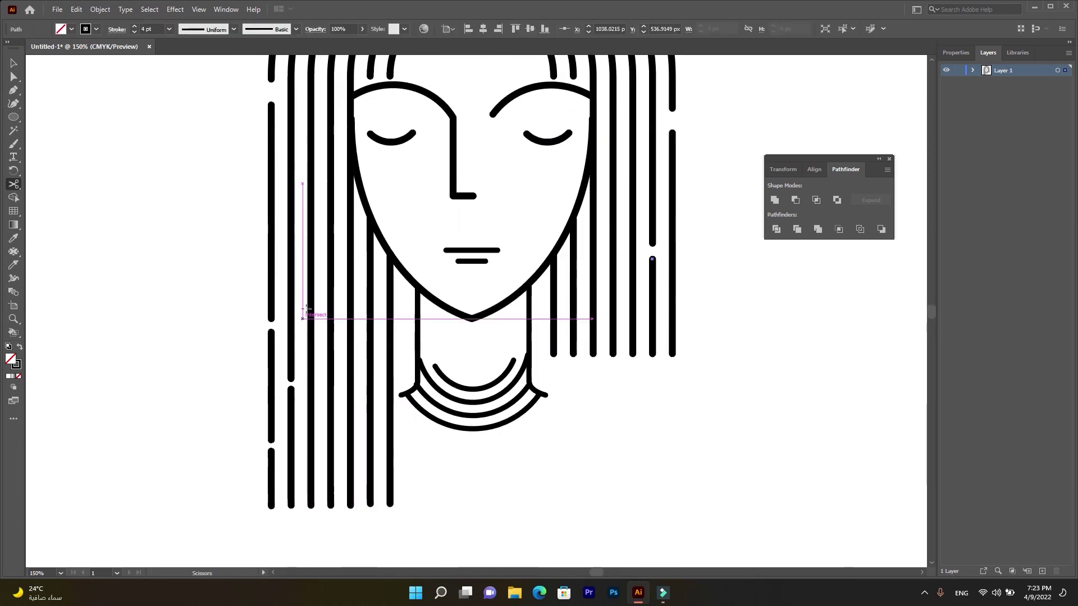
click(311, 248)
scroll(337, 180, up, 2)
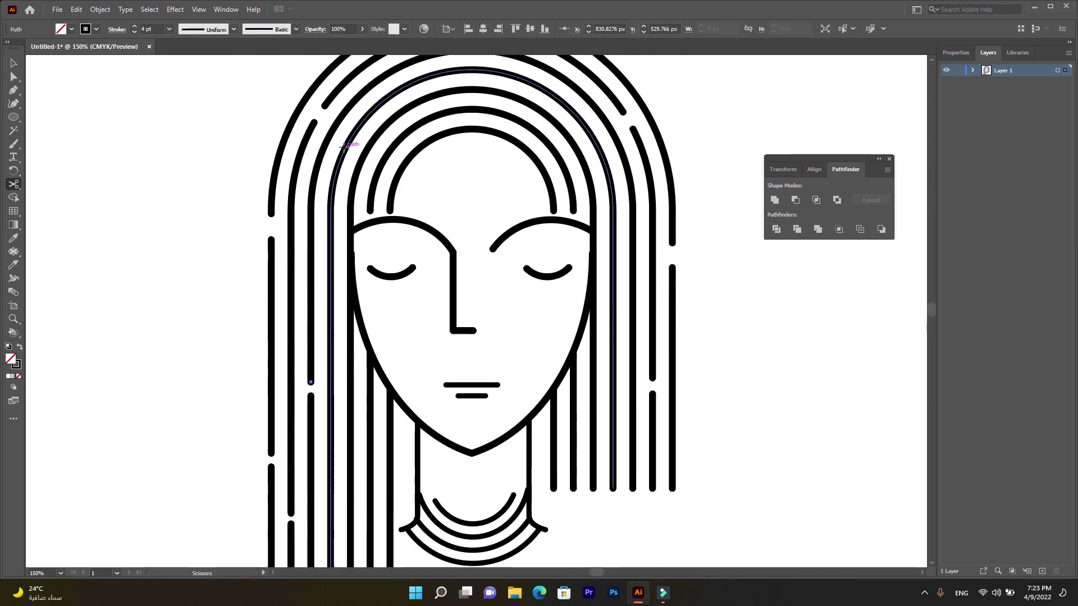
scroll(337, 196, up, 1)
click(310, 275)
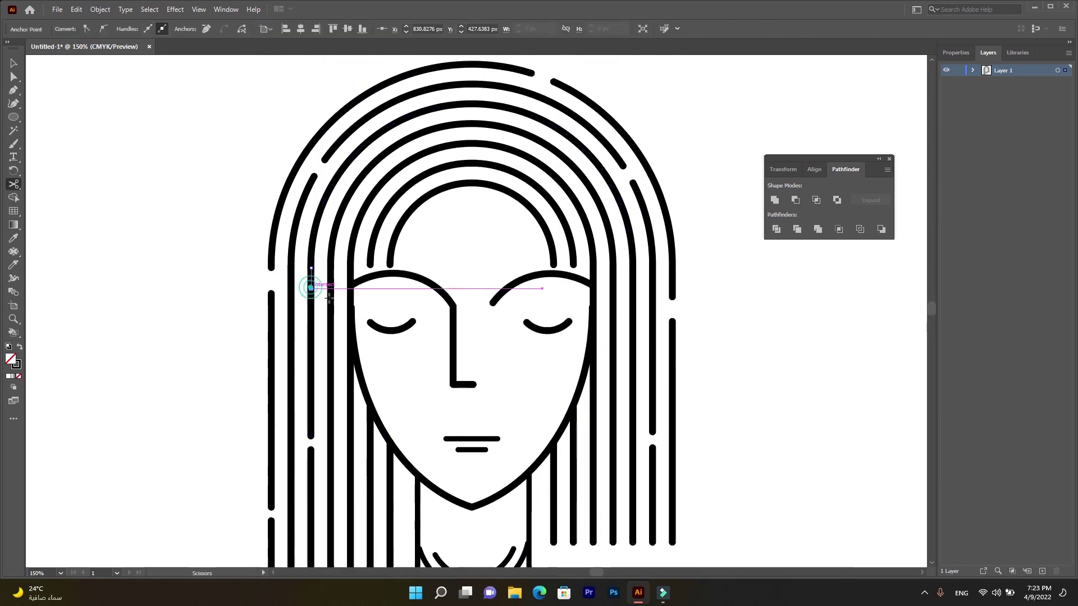
- Cut another right strand, a lower-left strand and one of the top hair arcs
scroll(313, 280, up, 1)
click(633, 340)
scroll(629, 421, down, 2)
scroll(629, 421, down, 1)
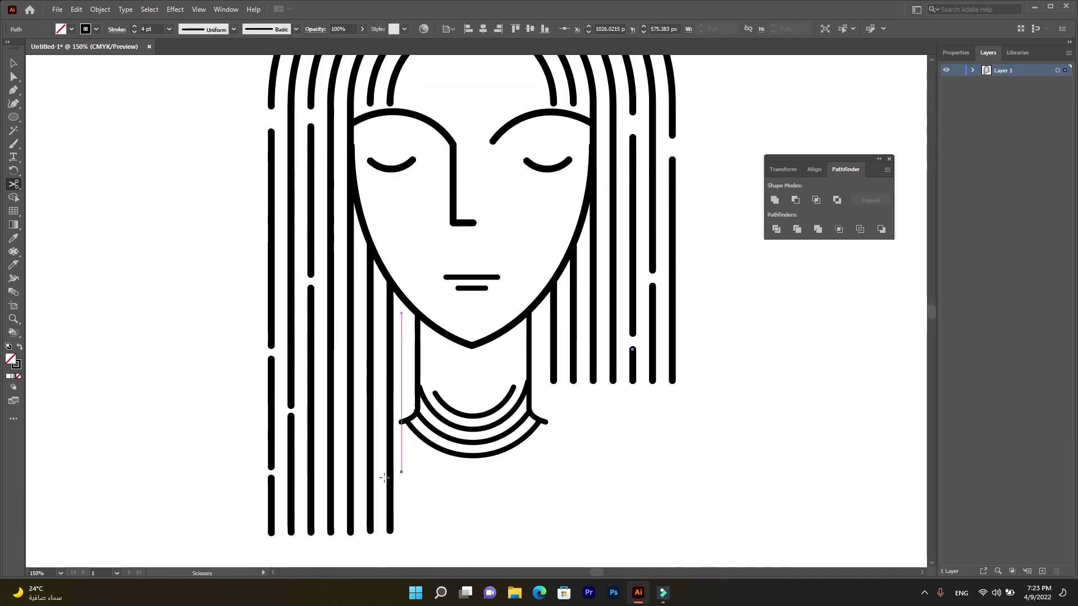
click(330, 438)
scroll(330, 462, up, 1)
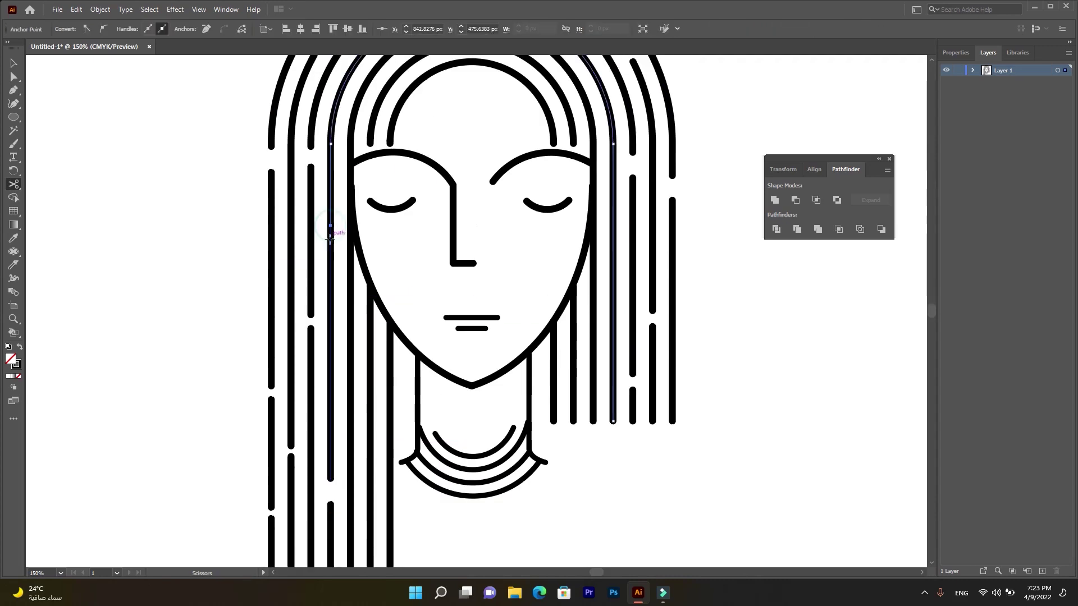
scroll(365, 281, up, 2)
click(419, 133)
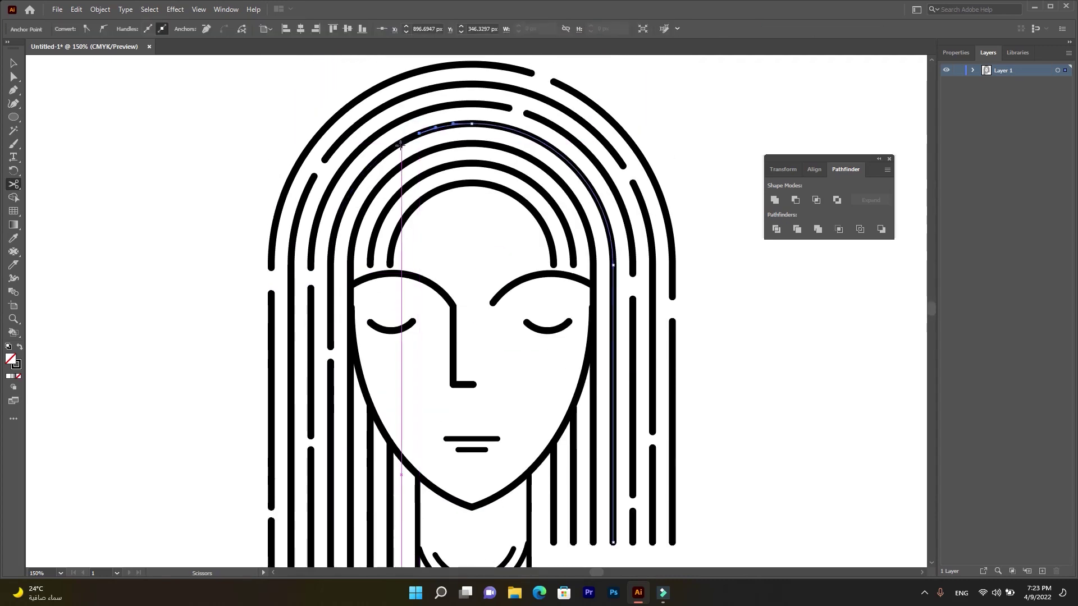
scroll(613, 248, down, 2)
- Cut a right strand and the strand beside the face, dismissing the cutting error
click(613, 249)
click(646, 309)
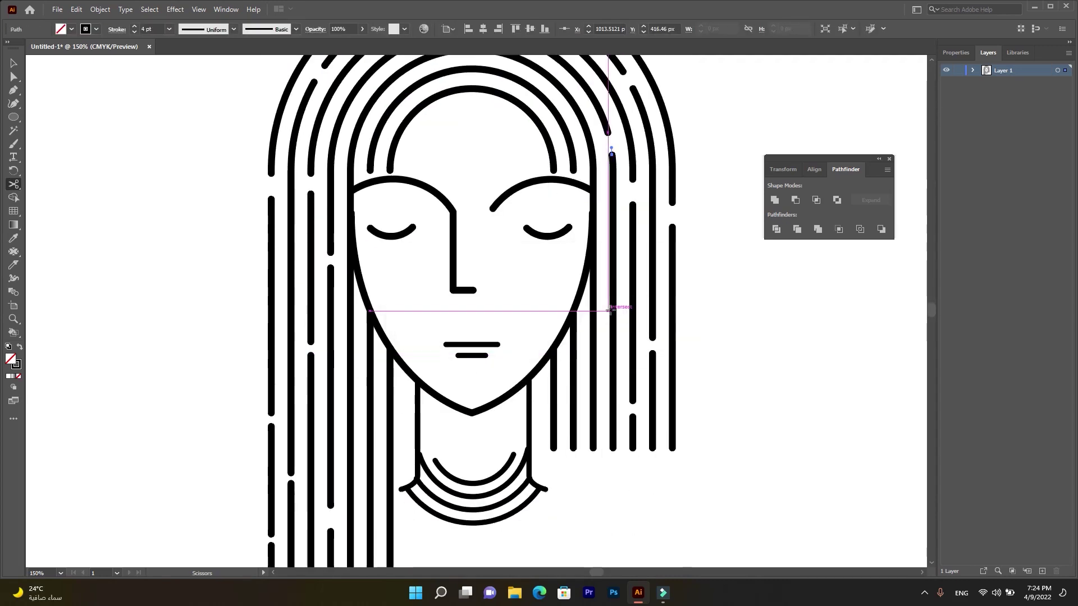
scroll(359, 393, down, 1)
click(349, 313)
scroll(361, 372, up, 2)
click(590, 187)
- Split a top arc, a right strand, two left-side strands and the strand right of the neck
click(646, 310)
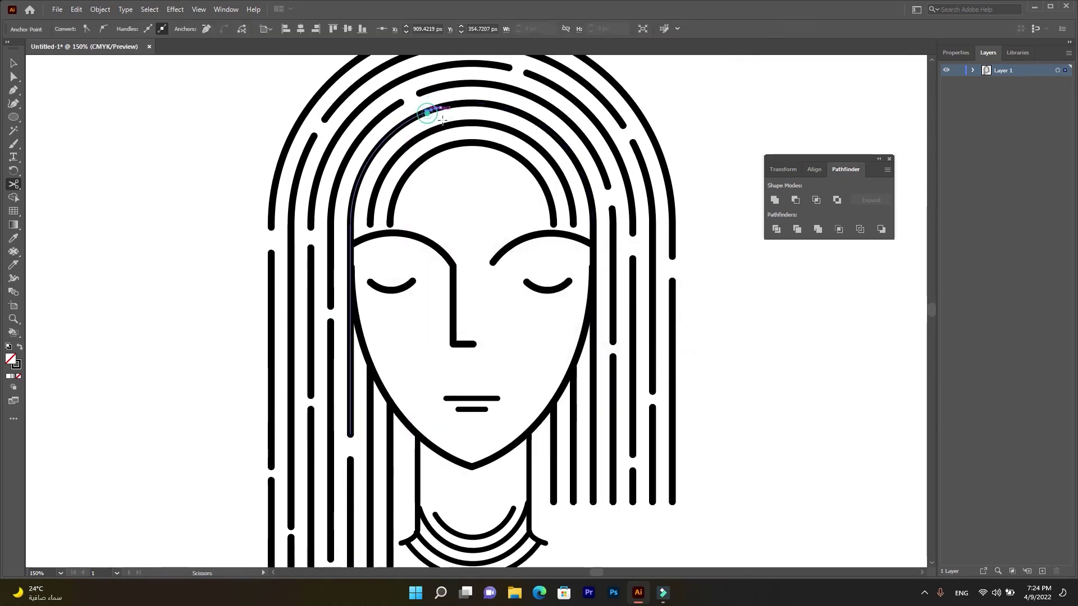
scroll(584, 179, down, 2)
click(593, 267)
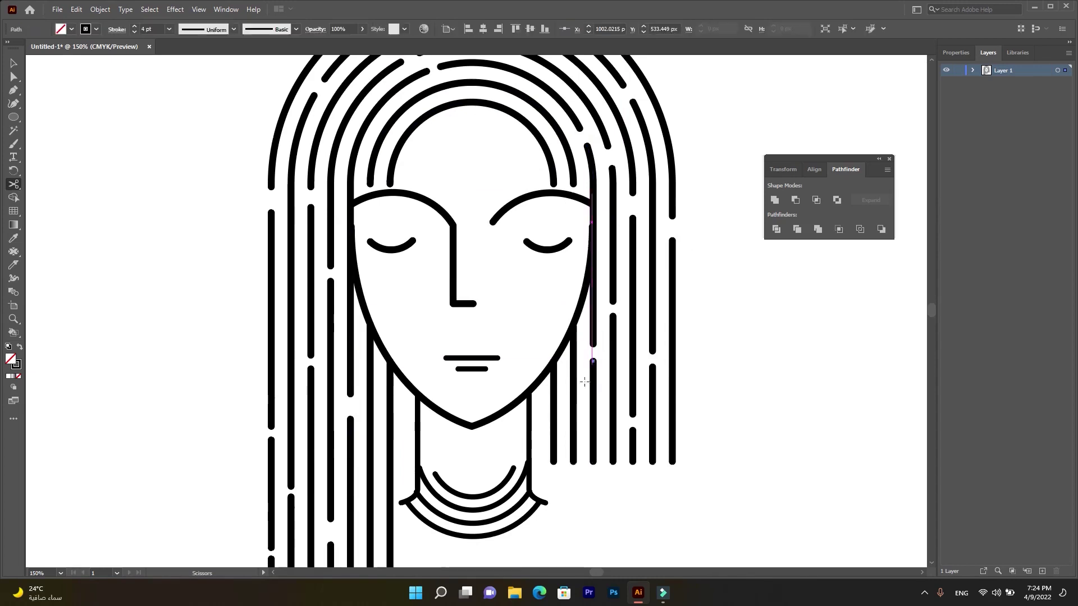
click(369, 420)
click(389, 319)
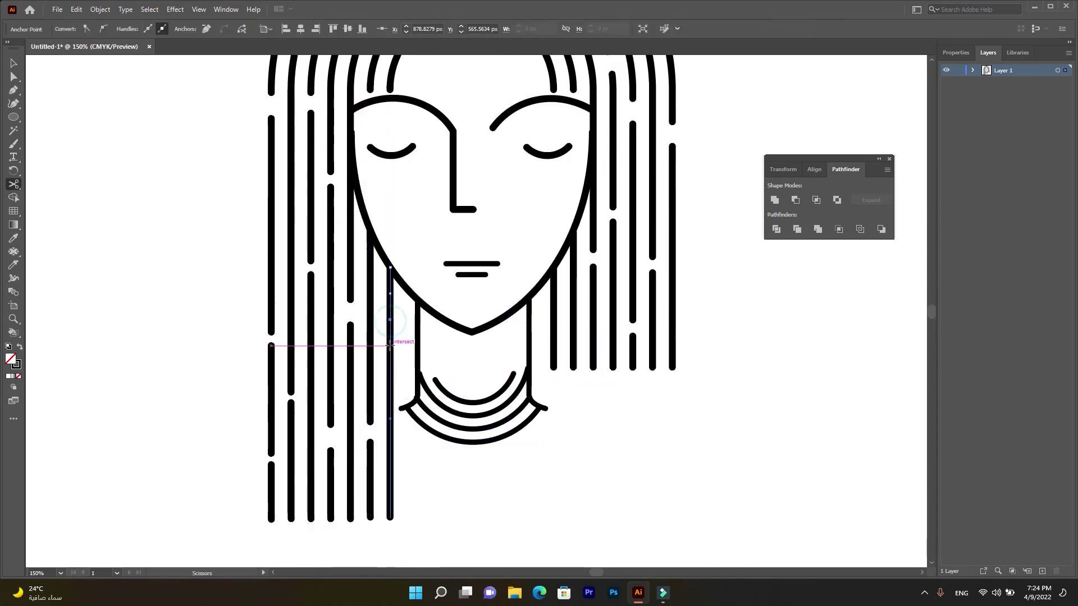
scroll(568, 308, up, 1)
click(573, 319)
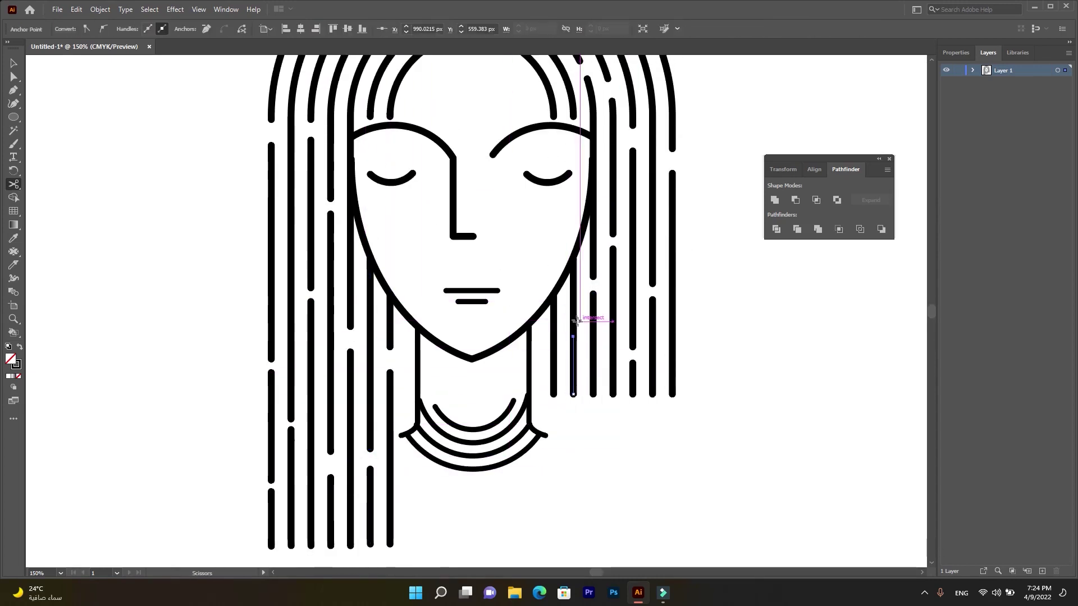
- Cut the inner hair arc, dismiss the error message and scroll back down
click(14, 64)
scroll(678, 439, up, 3)
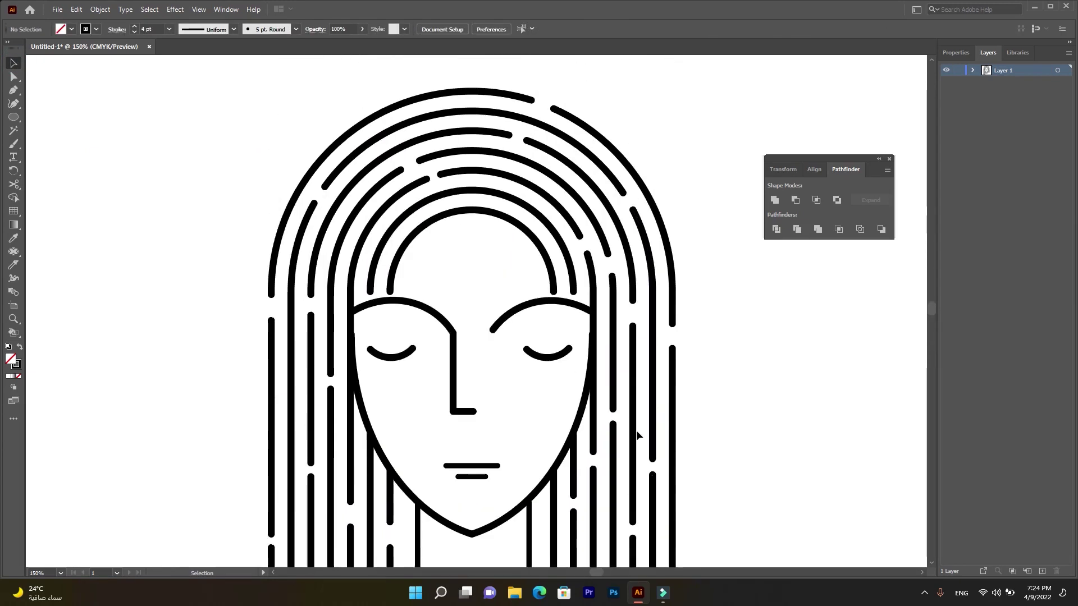
click(13, 184)
click(480, 195)
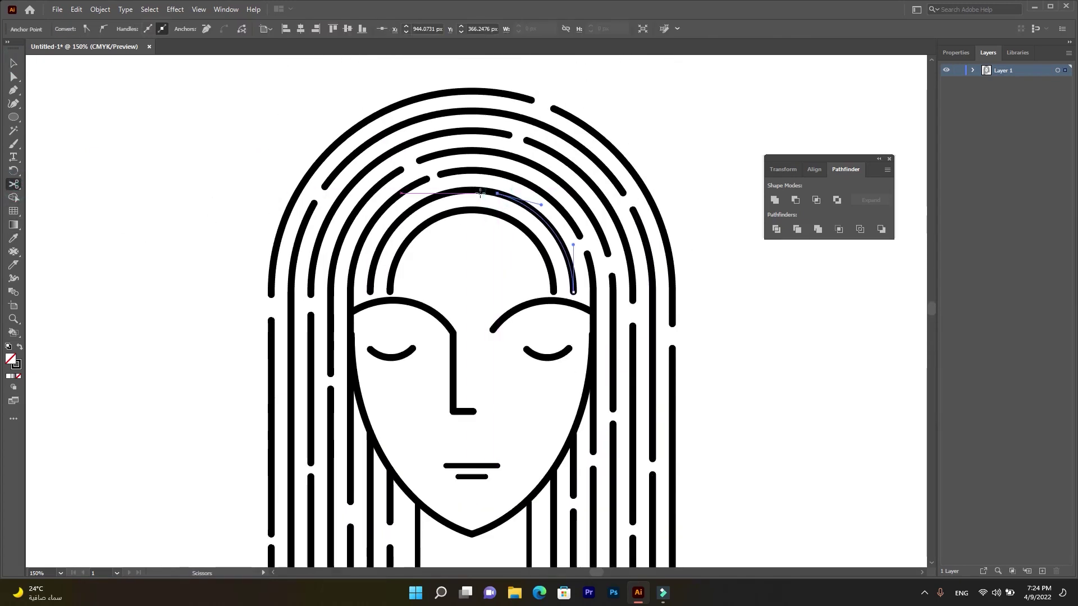
click(646, 310)
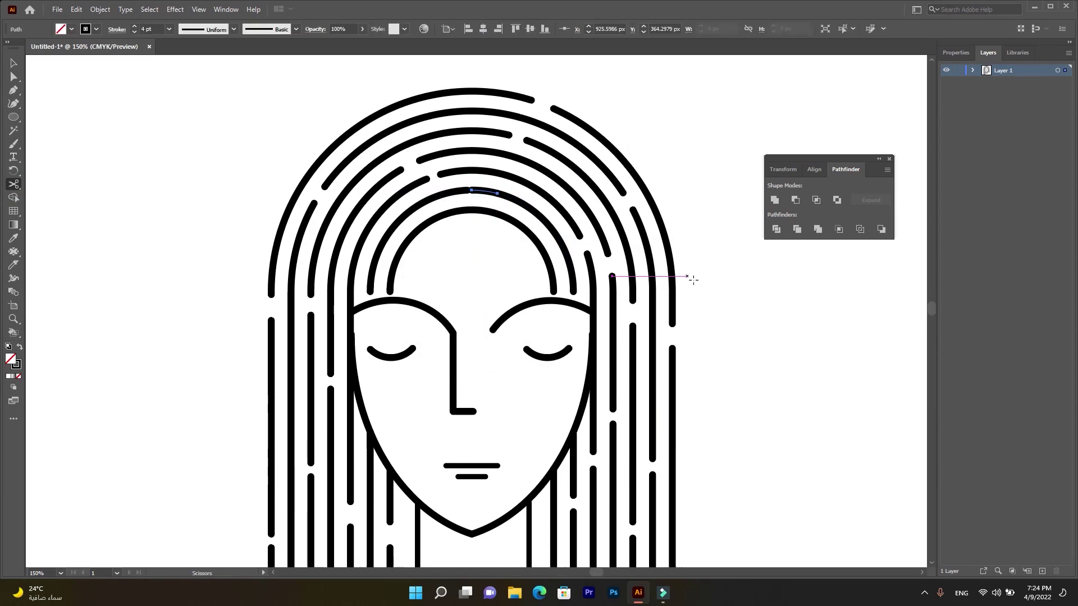
scroll(505, 364, down, 1)
scroll(561, 404, down, 1)
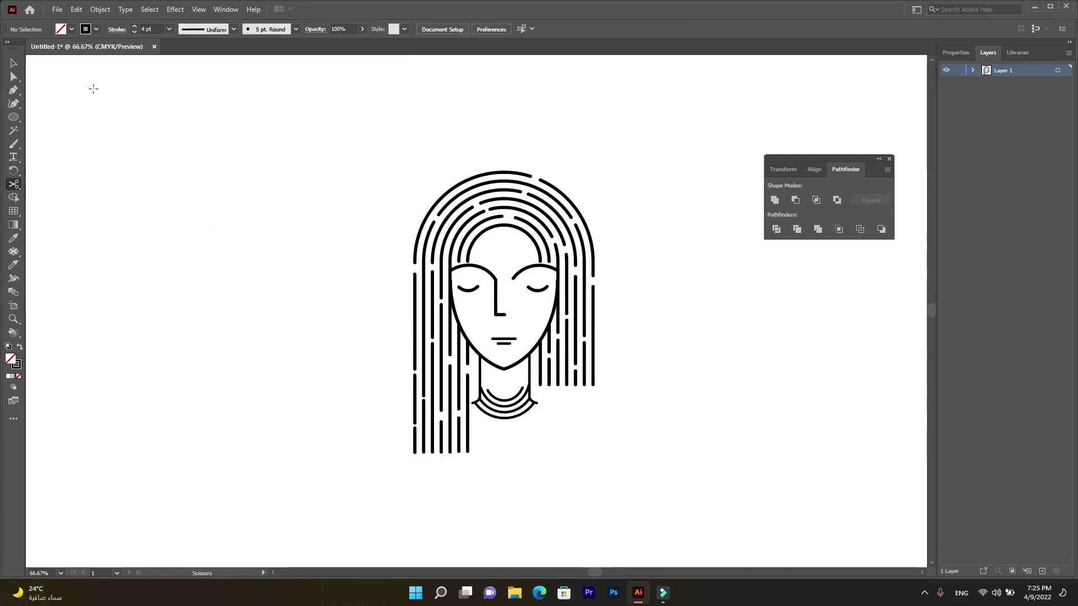
- Lengthen the upper and lower mouth lines slightly, then zoom out and deselect
click(14, 63)
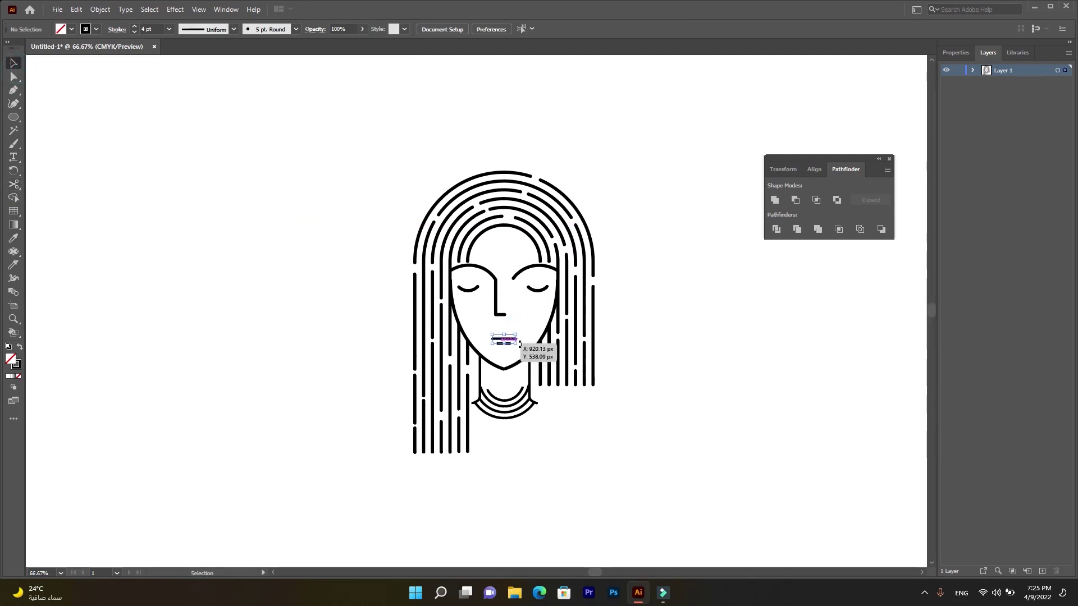
click(505, 338)
drag(517, 347, 519, 347)
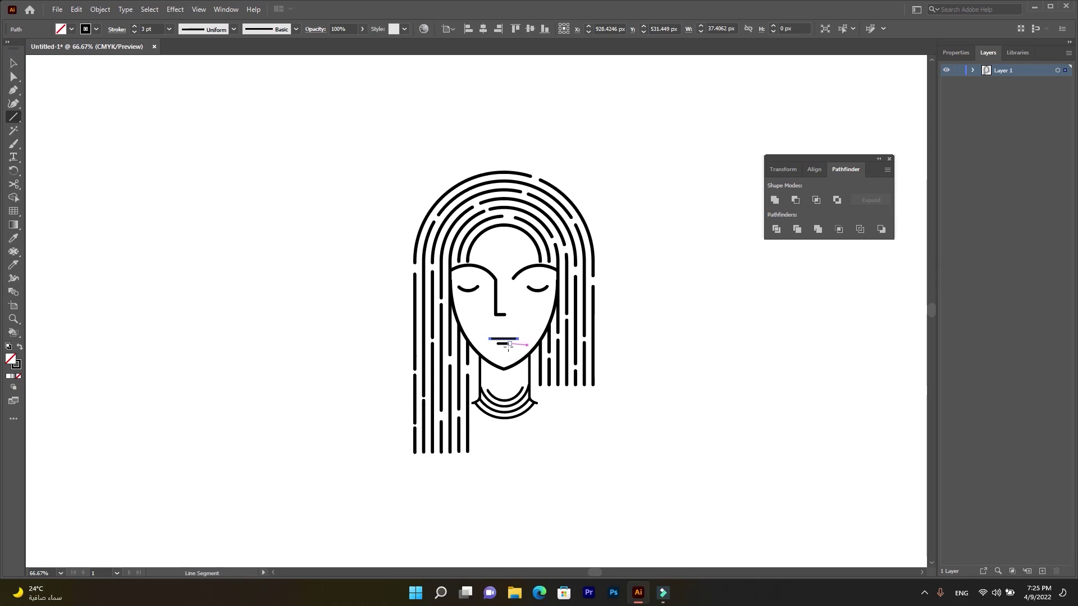
key(backslash)
key(ctrl+plus)
key(ctrl+plus)
key(ctrl+plus)
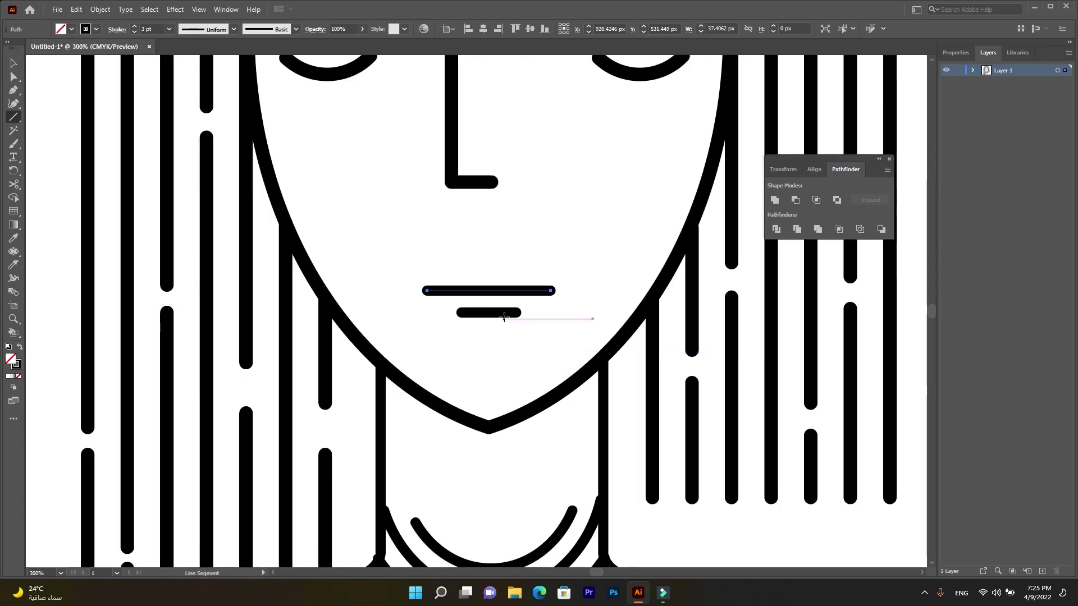
key(v)
click(486, 312)
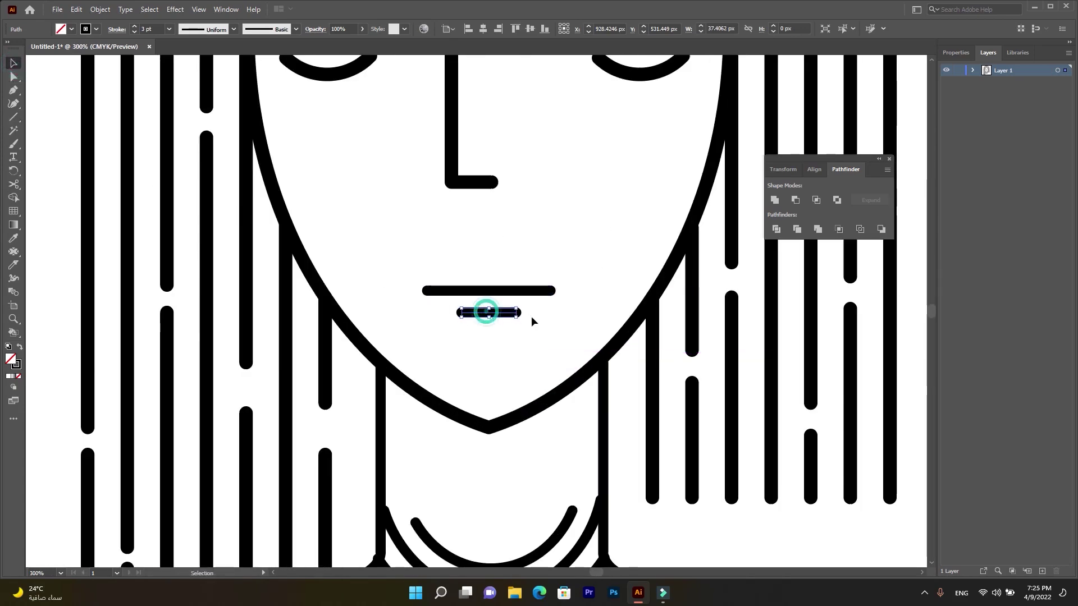
drag(521, 313, 527, 312)
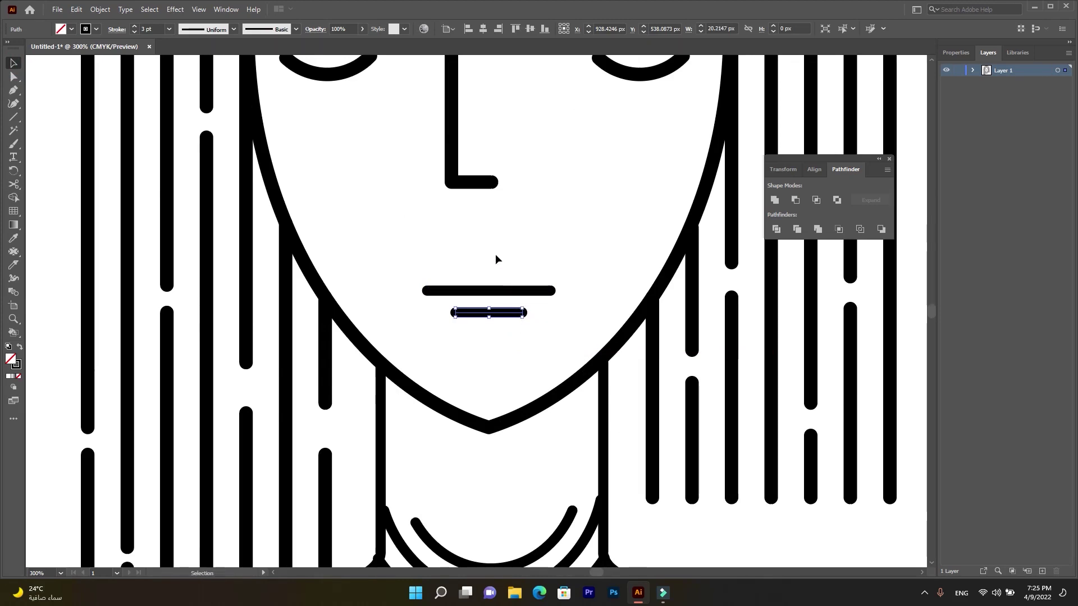
key(ctrl+minus)
key(ctrl+minus)
key(ctrl+minus)
click(664, 473)
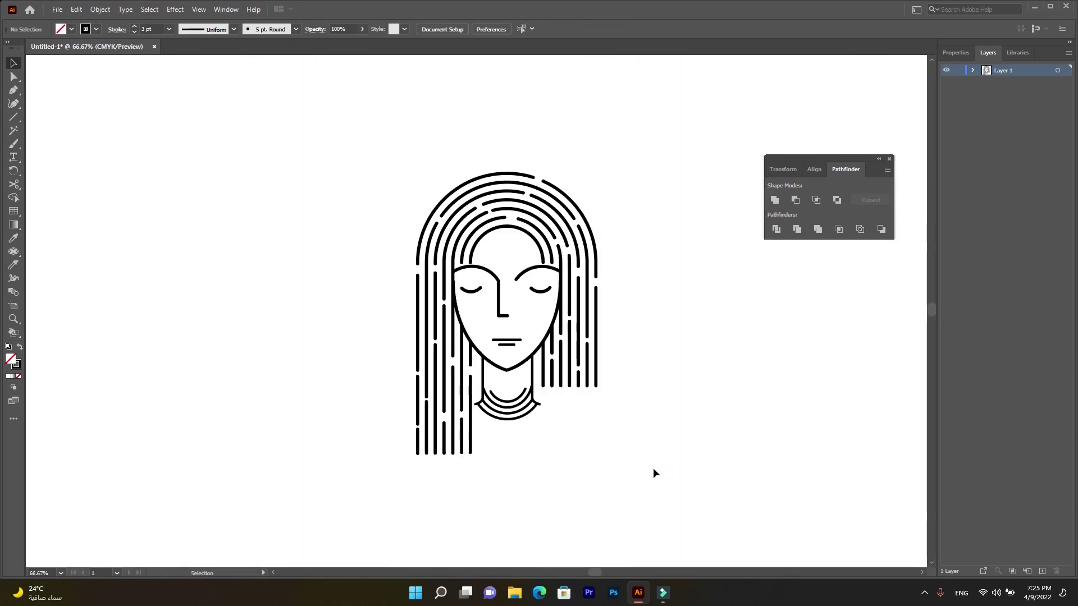
- Marquee-select the whole face, apply Object > Expand, and scale the group up
scroll(646, 463, down, 2)
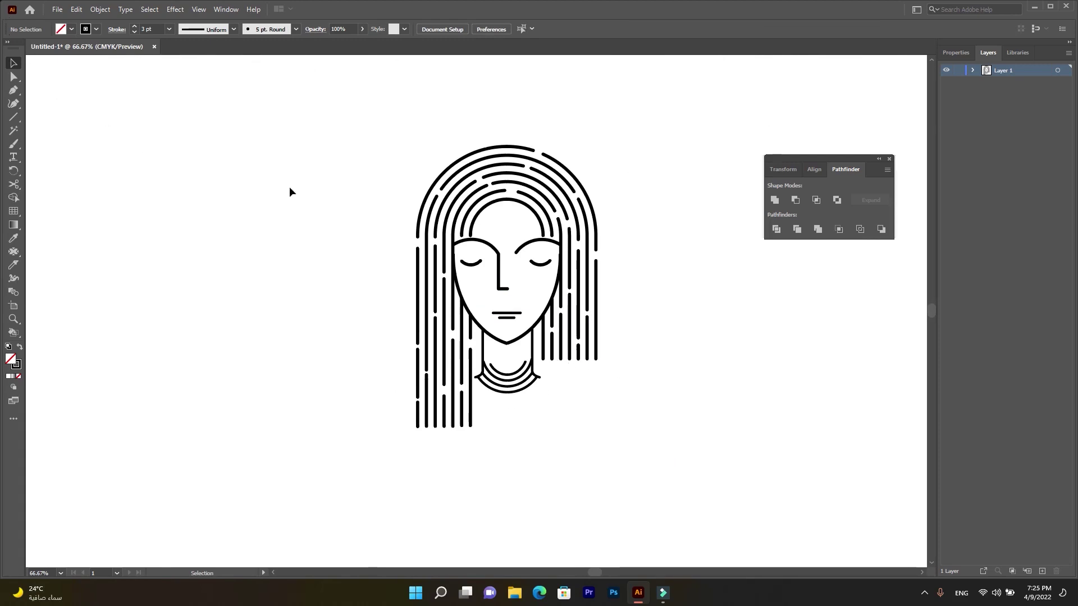
drag(379, 136, 682, 551)
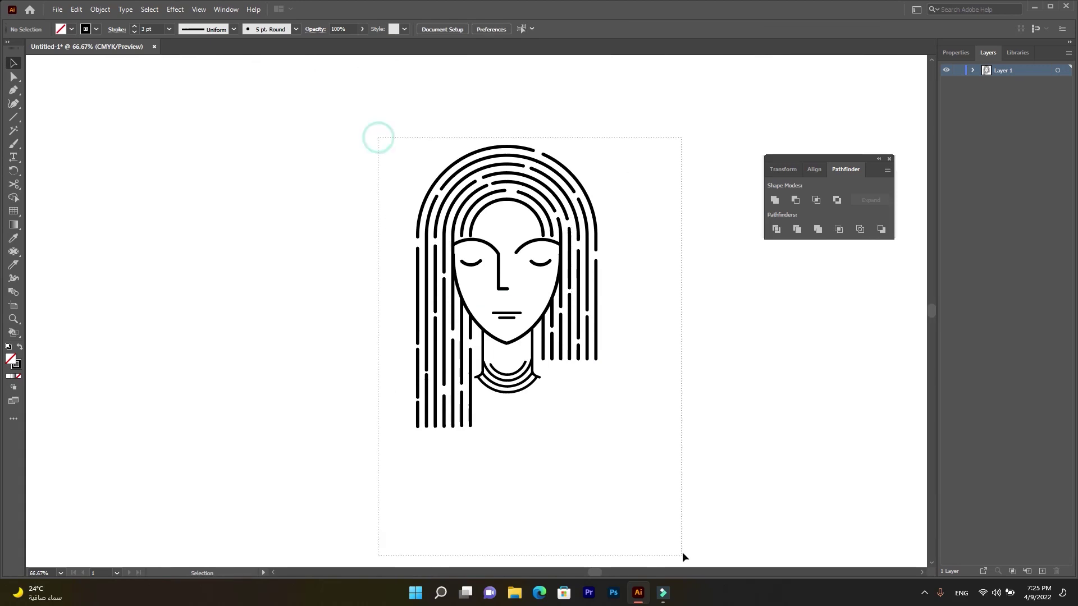
scroll(539, 395, down, 2)
scroll(540, 396, down, 1)
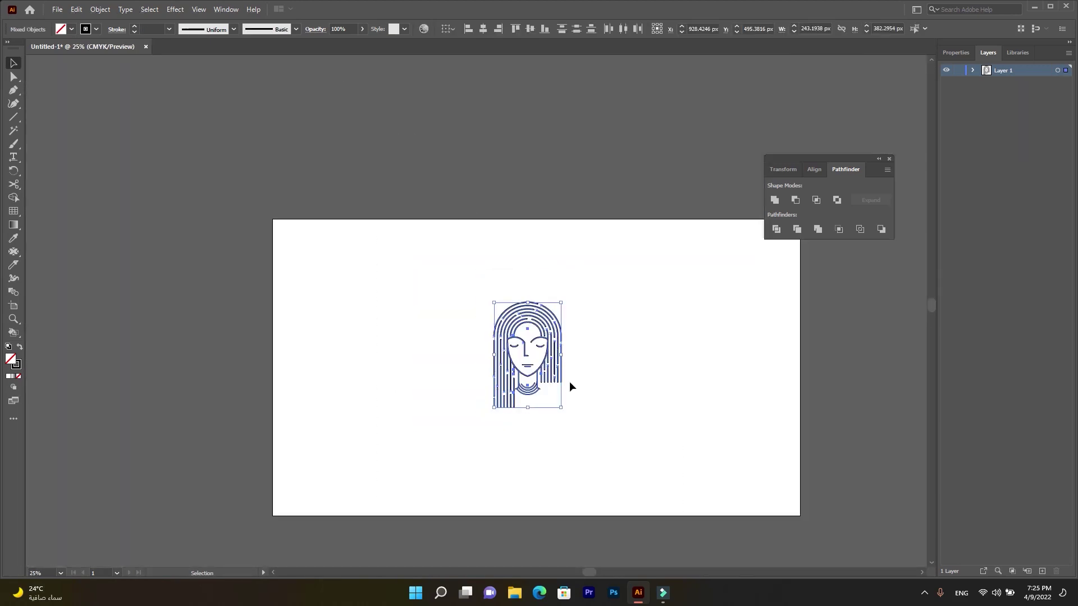
click(99, 11)
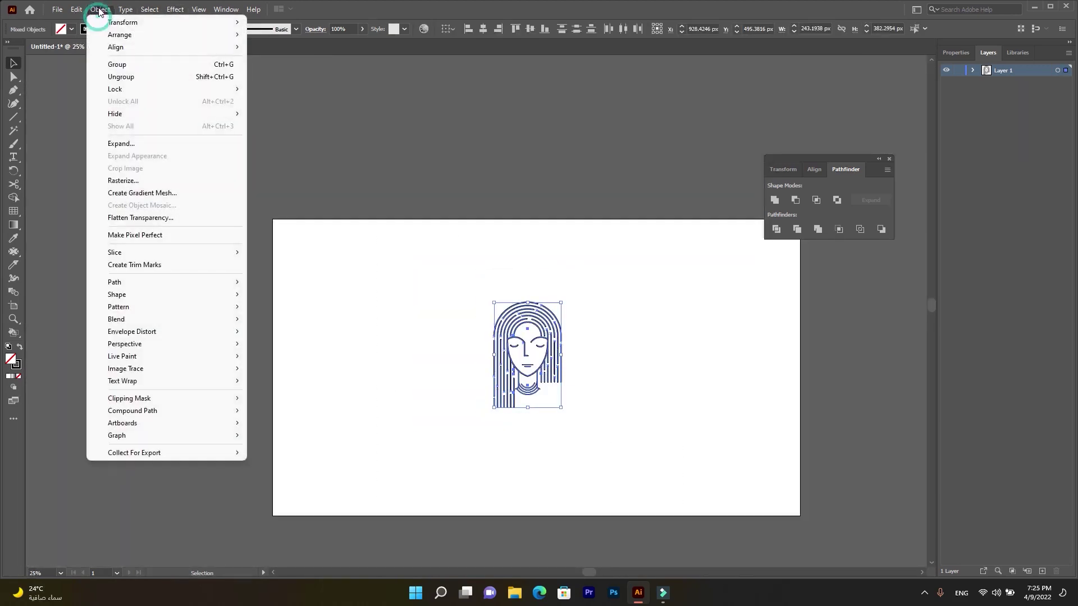
click(120, 143)
click(522, 359)
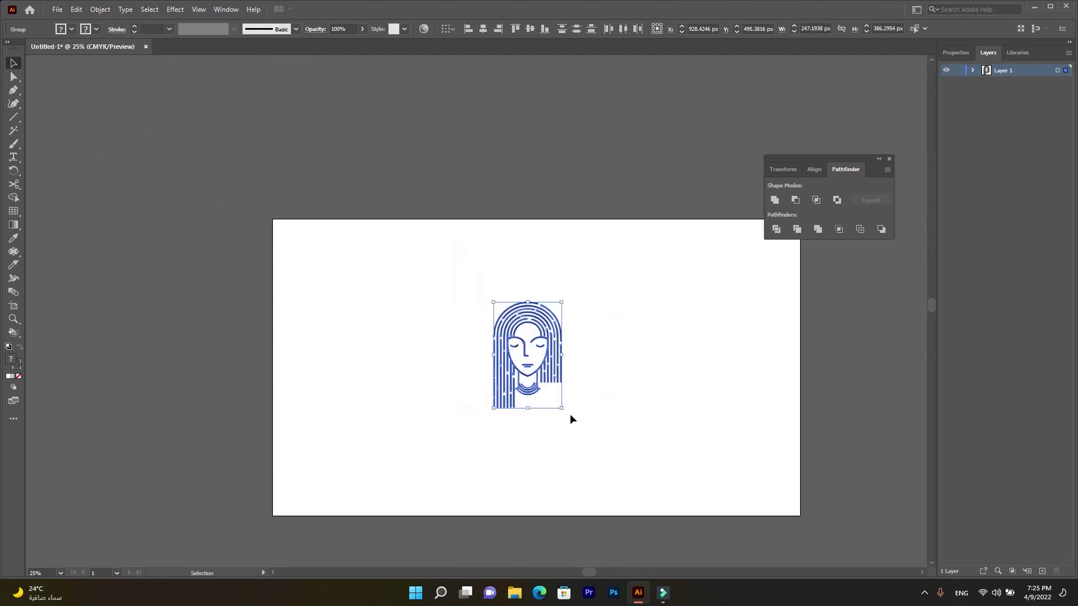
drag(561, 409, 620, 471)
- Alt-drag a duplicate of the face group to the right of the original
click(646, 409)
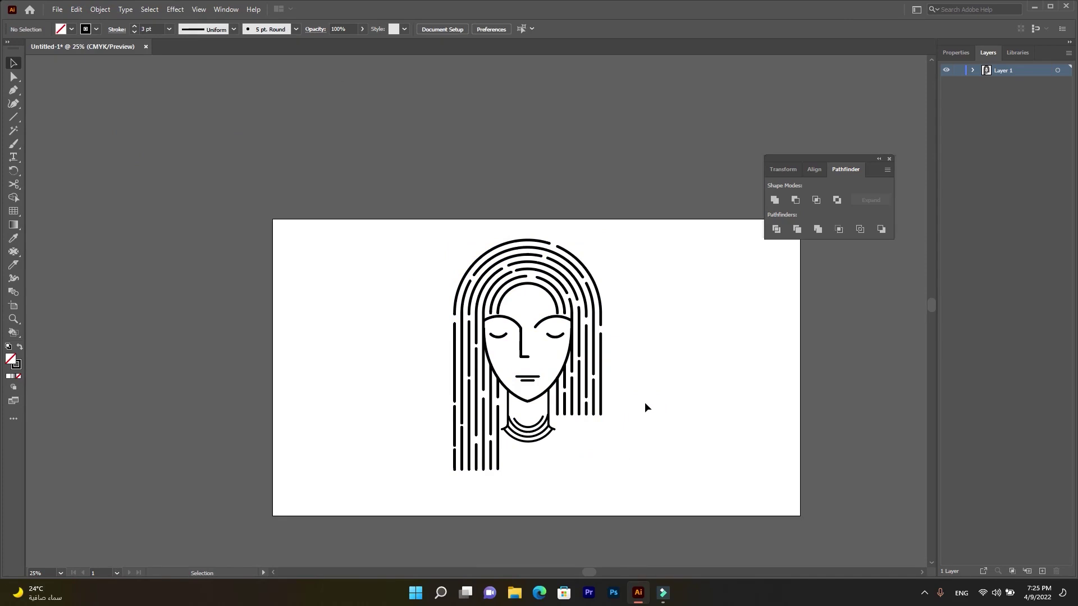
drag(602, 241, 521, 404)
drag(580, 352, 866, 377)
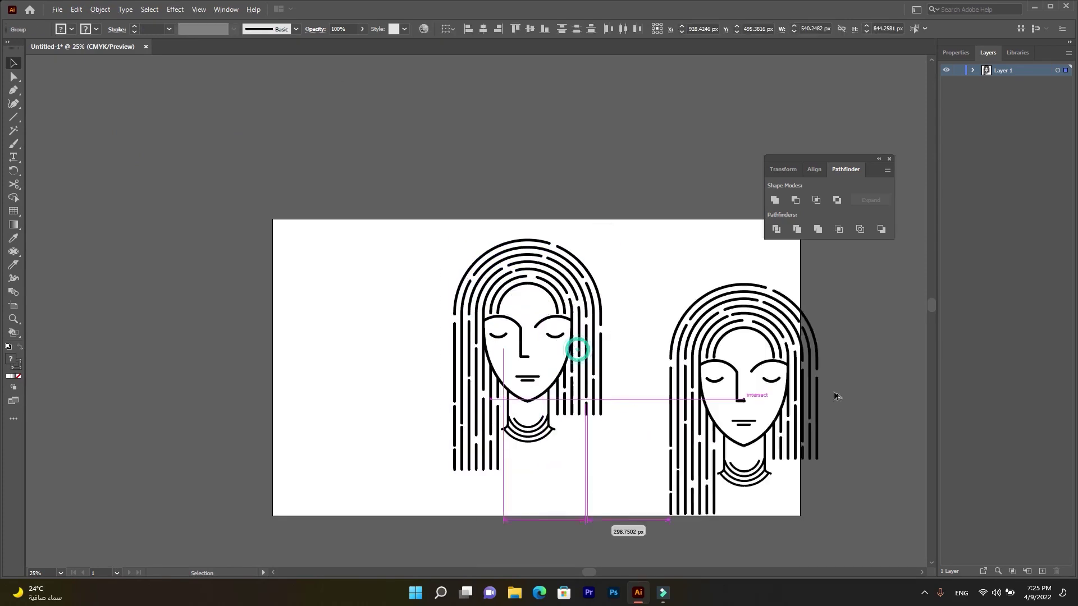
click(606, 263)
- Draw a three-point curved arc to the left of the face with the Curvature tool
click(14, 103)
click(333, 294)
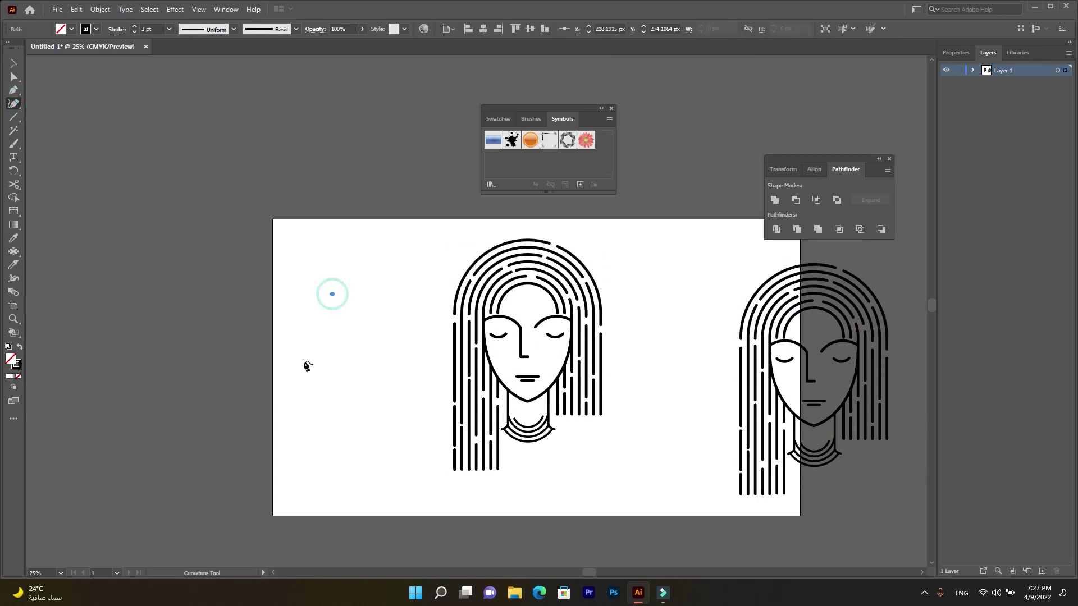
click(303, 371)
click(324, 440)
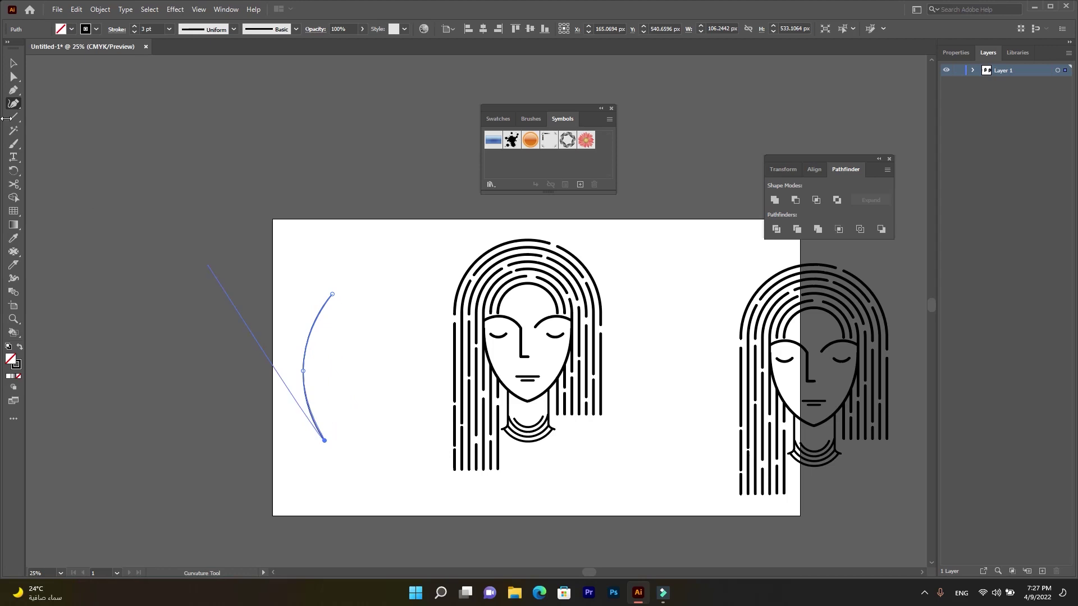
click(15, 65)
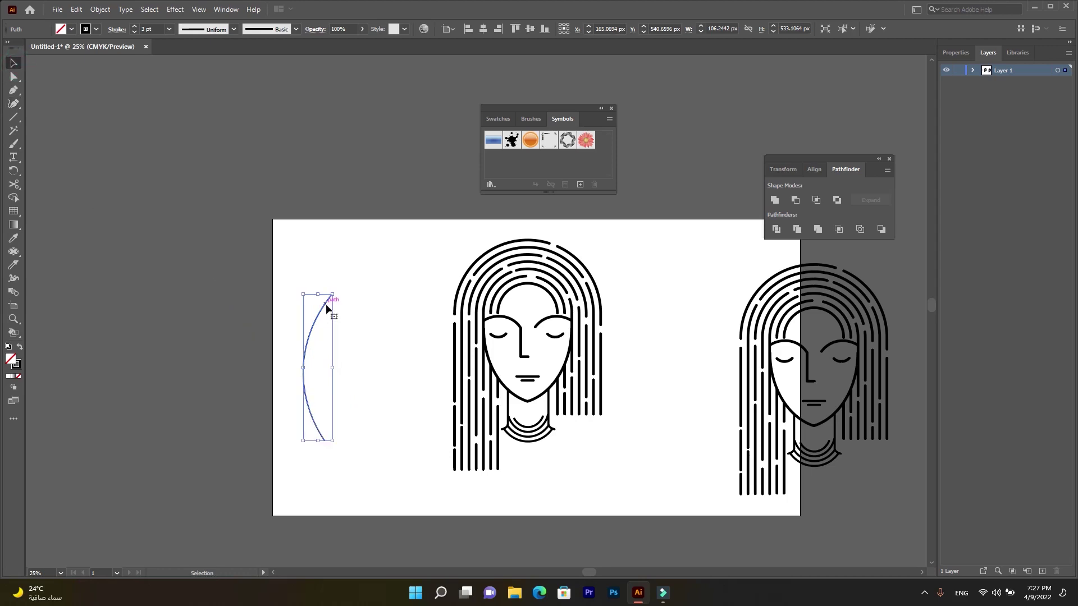
- Make a reflected copy of the arc and line the two up into a lens shape
right_click(325, 304)
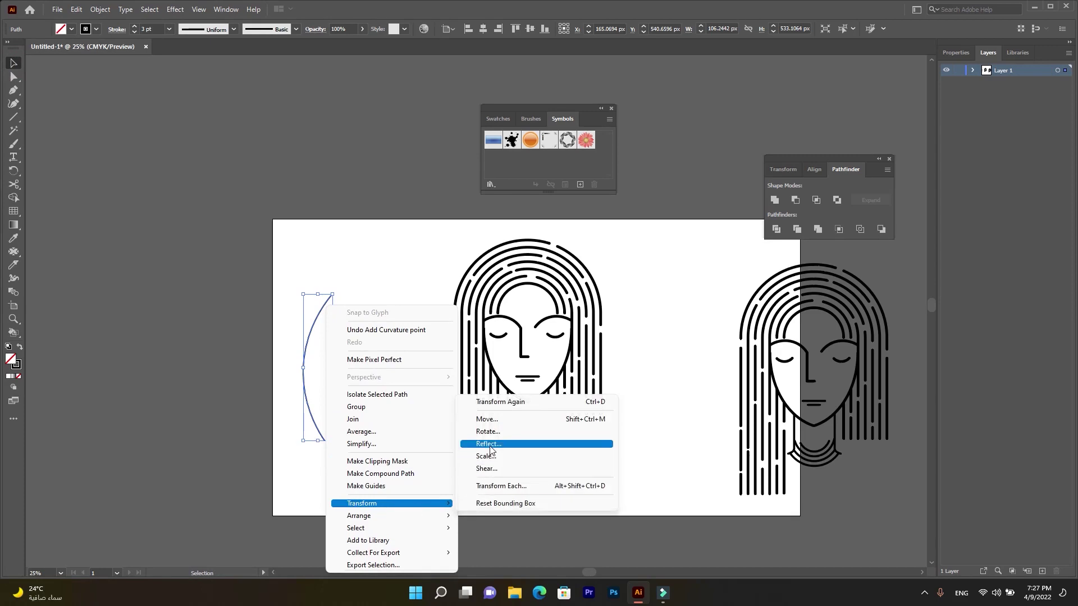
mouse_move(392, 503)
click(500, 443)
click(482, 366)
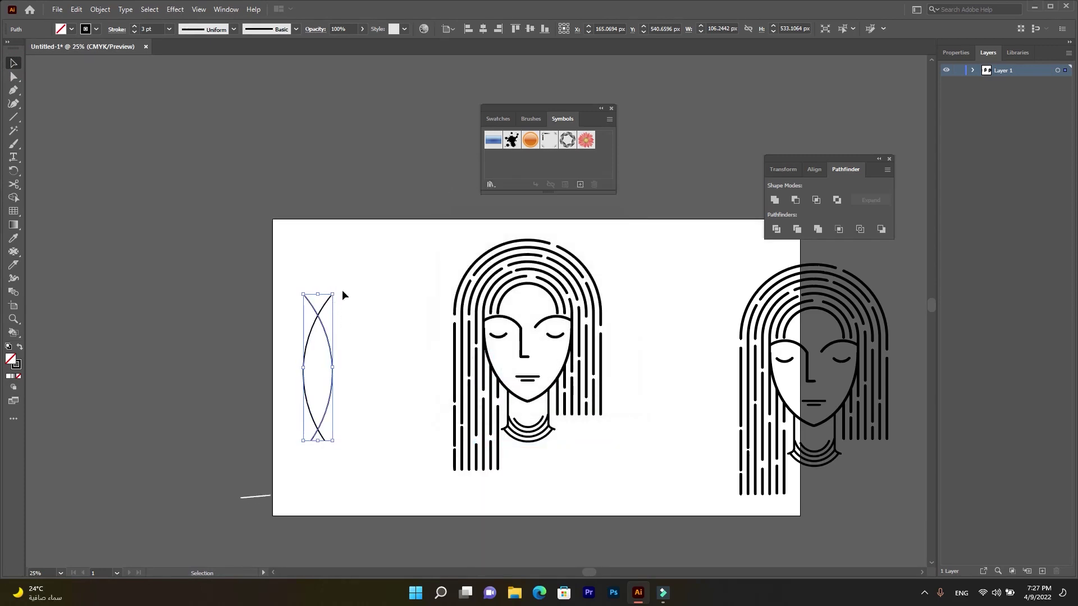
mouse_move(337, 293)
mouse_down()
mouse_move(349, 337)
mouse_move(385, 299)
mouse_move(367, 274)
mouse_up()
drag(343, 346, 349, 352)
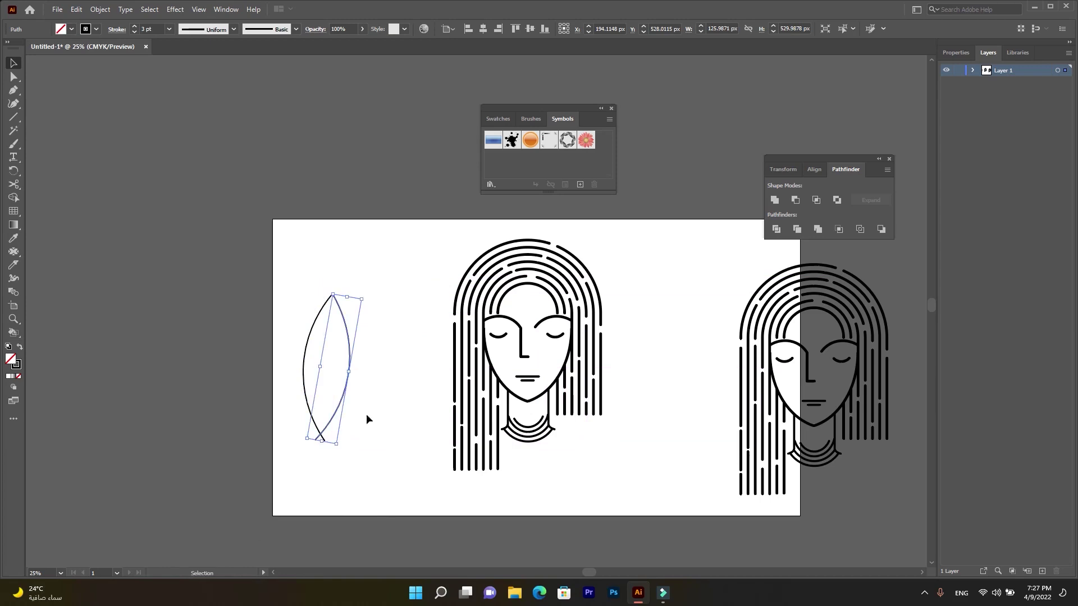
- Move the bottom anchors so the two arcs meet in a pointed leaf tip
click(17, 84)
scroll(331, 456, up, 3)
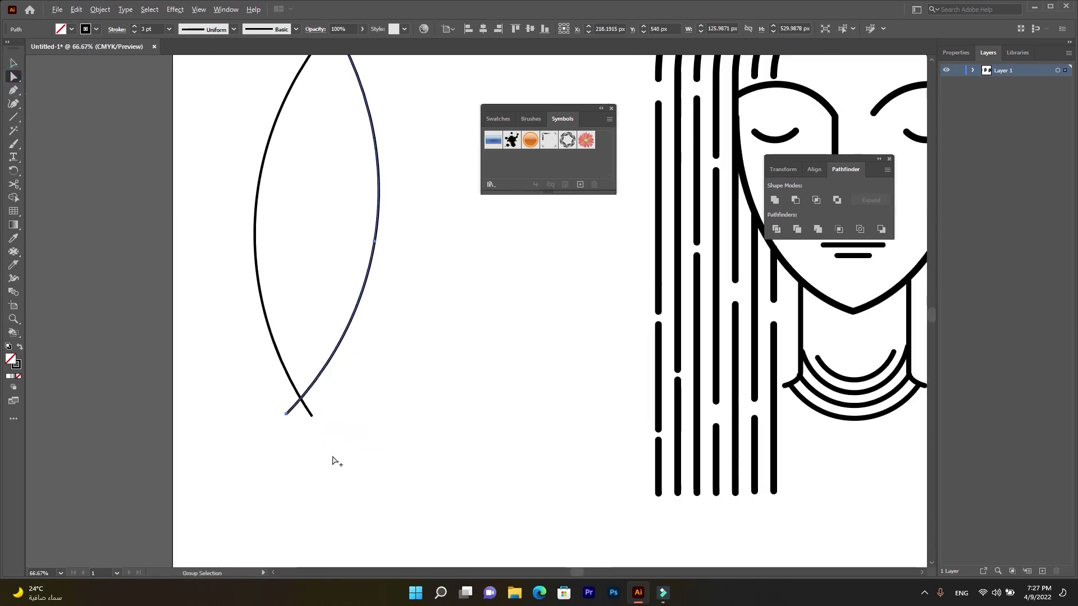
click(286, 414)
drag(286, 414, 299, 415)
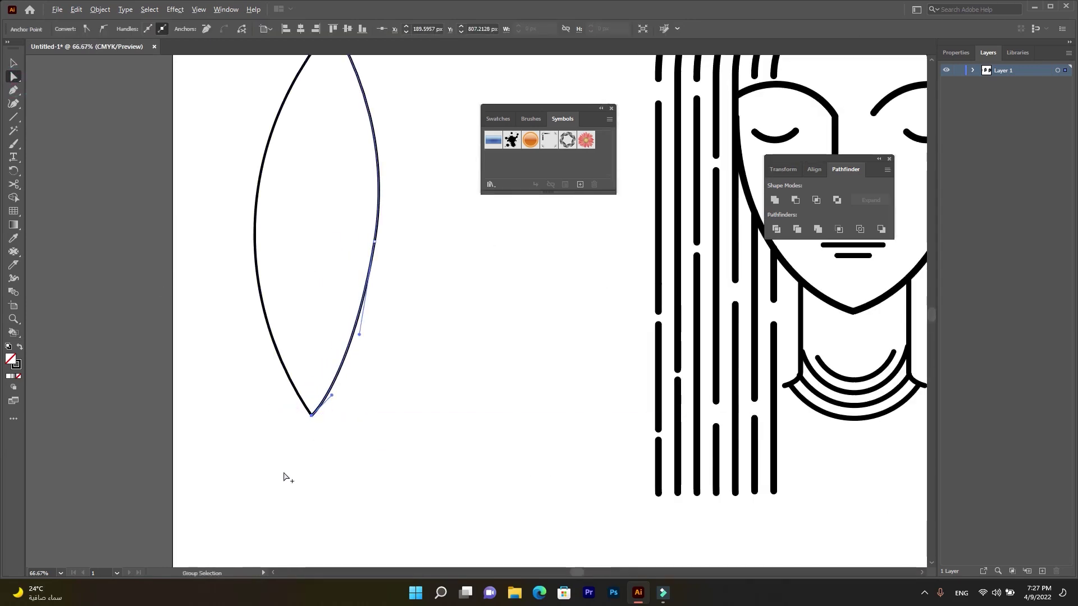
scroll(280, 474, down, 2)
drag(316, 403, 321, 412)
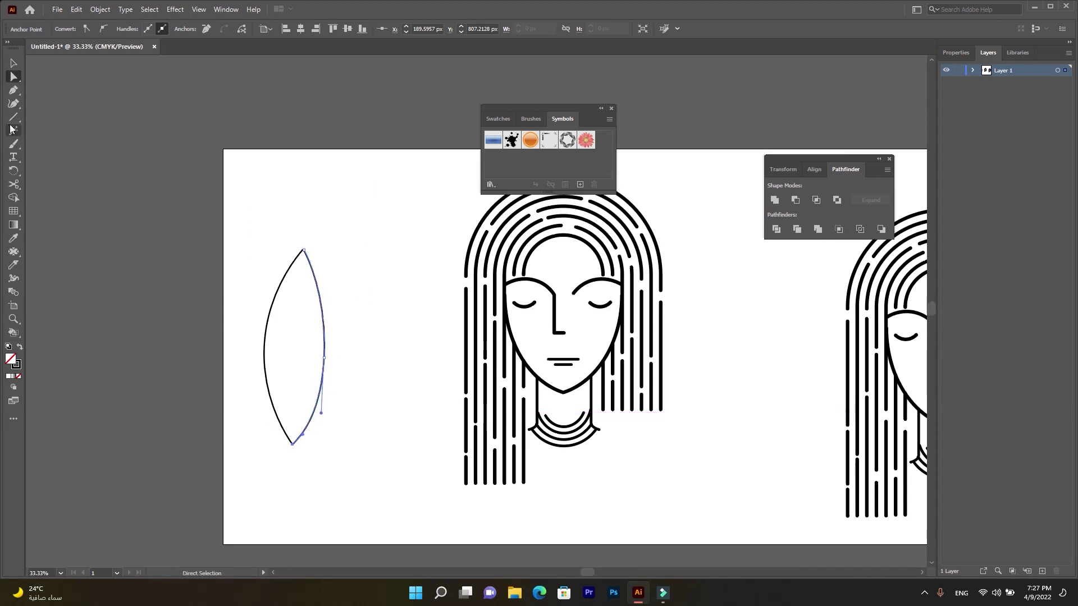
- Join the two arcs of the lens shape into a single leaf outline
key(v)
drag(186, 151, 343, 415)
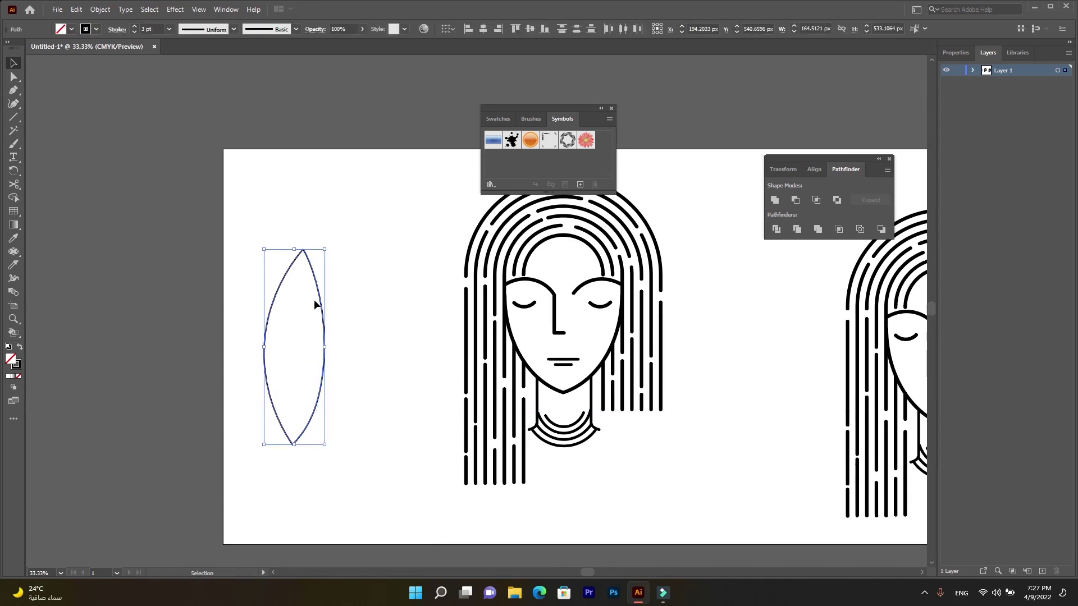
right_click(339, 358)
click(349, 384)
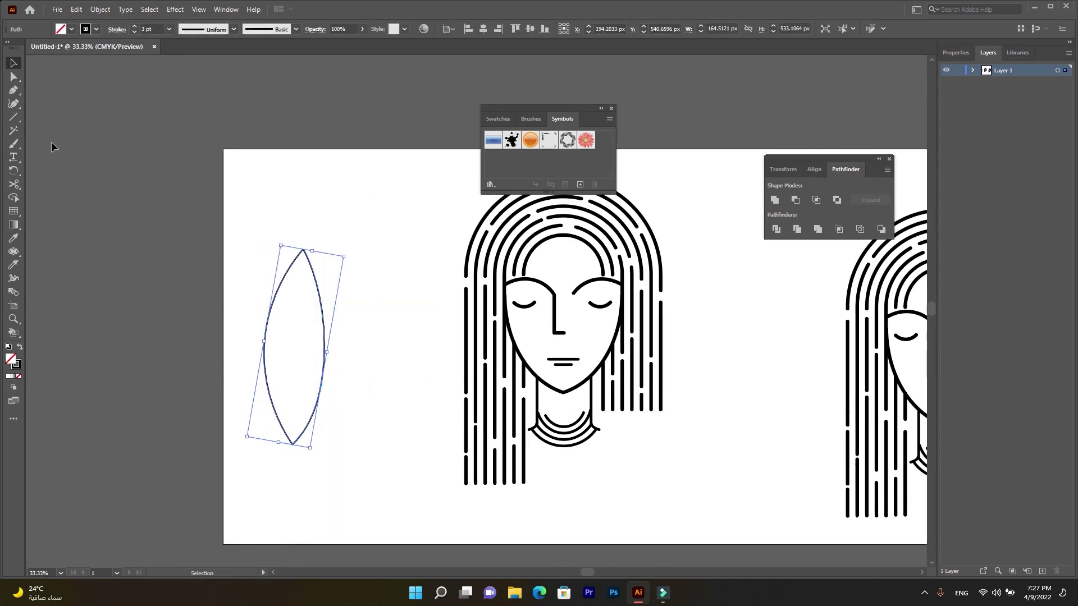
- Draw the leaf's central vein tip to tip and a side vein with straight lines
click(11, 123)
drag(303, 248, 292, 444)
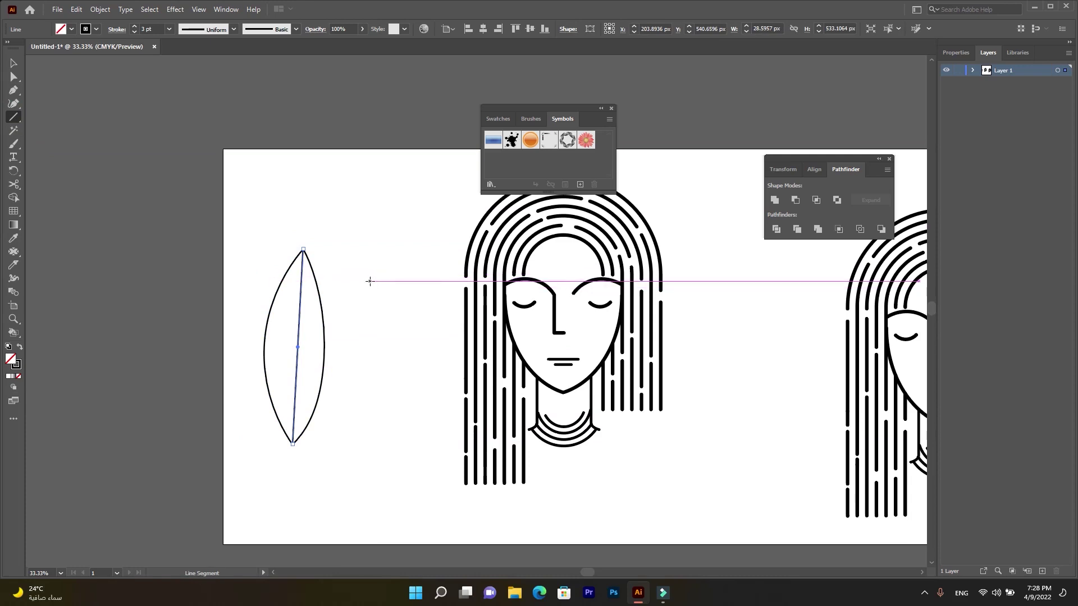
mouse_move(281, 280)
mouse_down()
mouse_move(299, 318)
mouse_move(294, 419)
mouse_up()
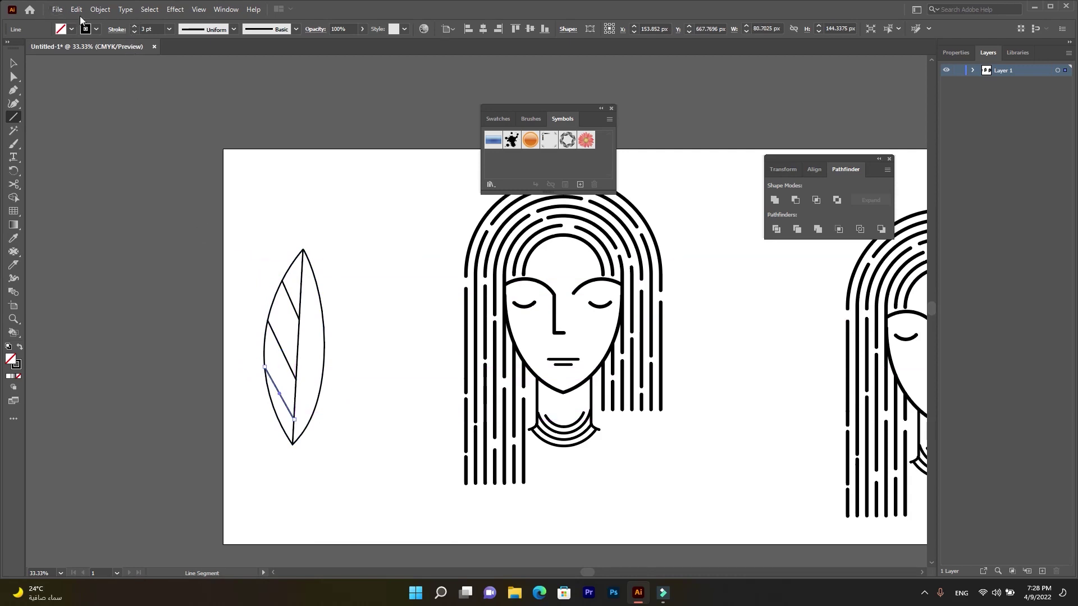
- Shorten the leaf's height and group its outline and veins into one object
click(15, 60)
drag(241, 427, 254, 417)
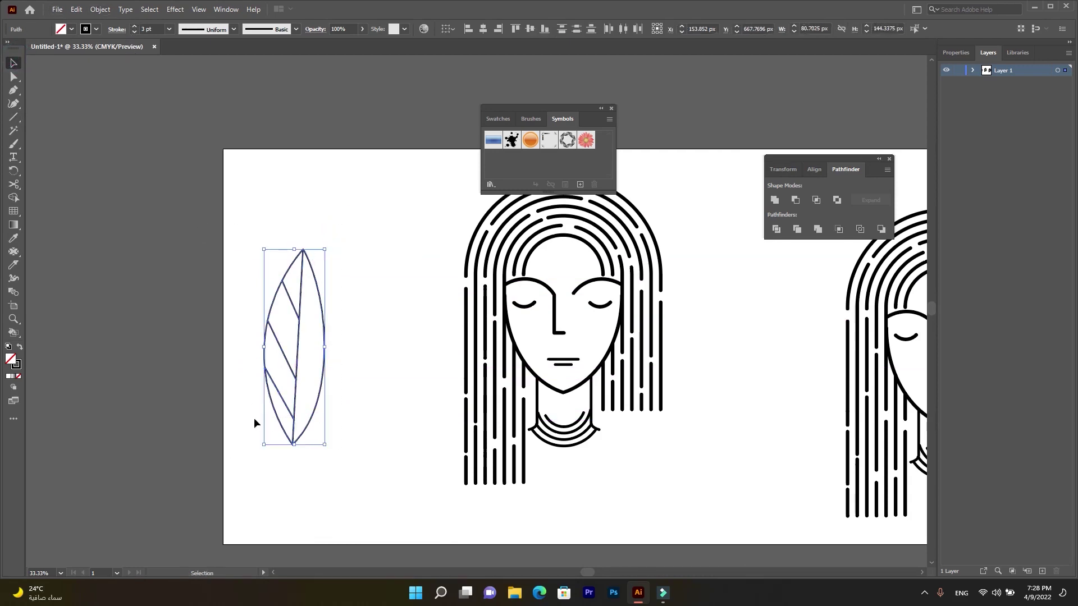
drag(299, 251, 288, 304)
right_click(324, 301)
click(354, 393)
key(ctrl+a)
- Move the leaf to the right of the neck, thicken its stroke, and expand its fill and stroke
click(297, 319)
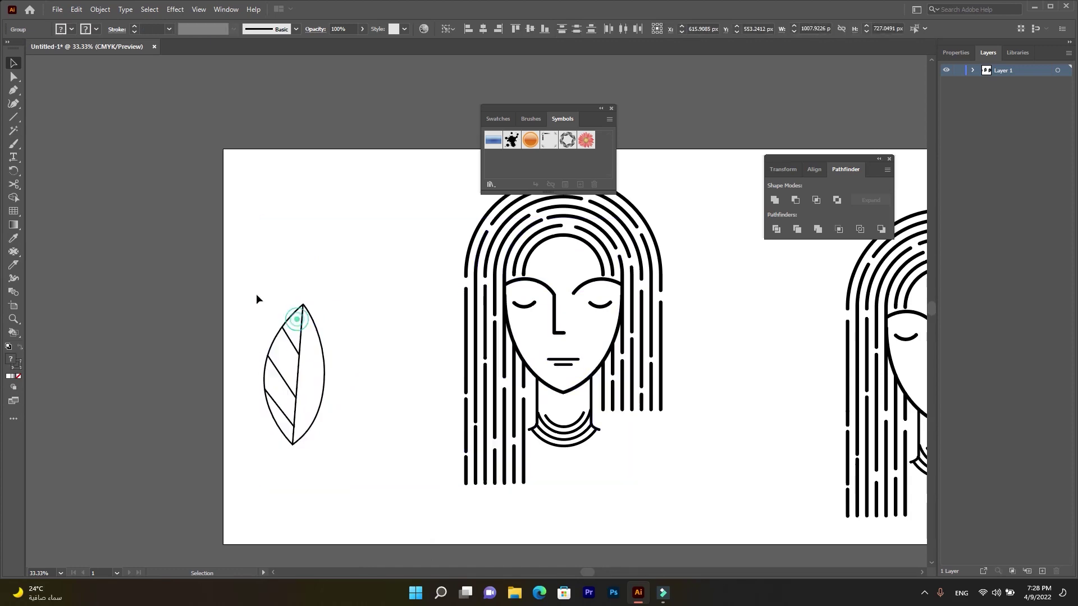
mouse_move(310, 331)
mouse_down()
mouse_move(712, 400)
mouse_move(757, 431)
mouse_up()
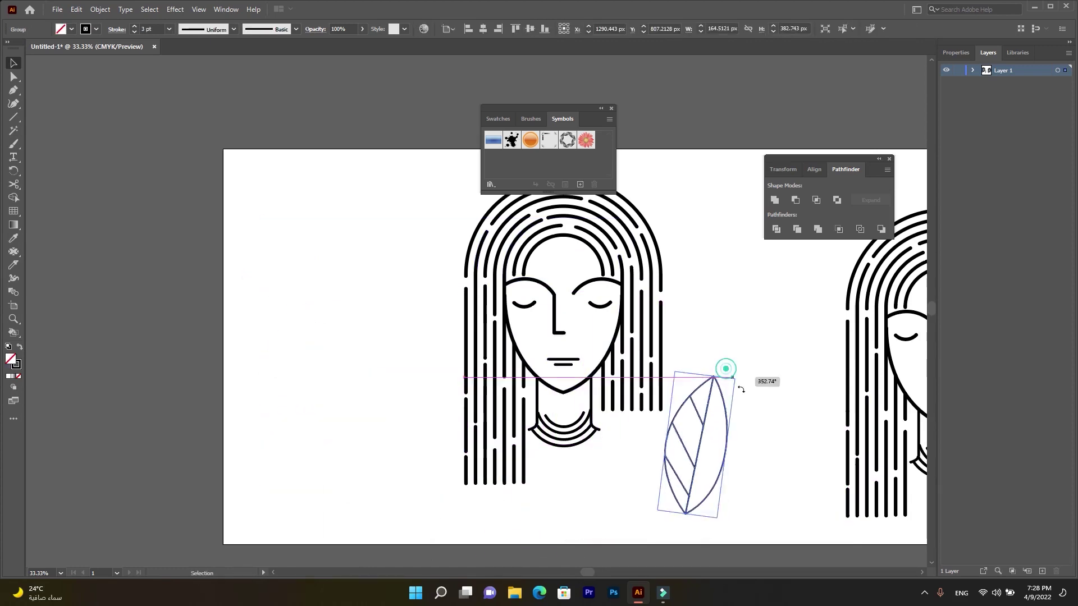
click(133, 27)
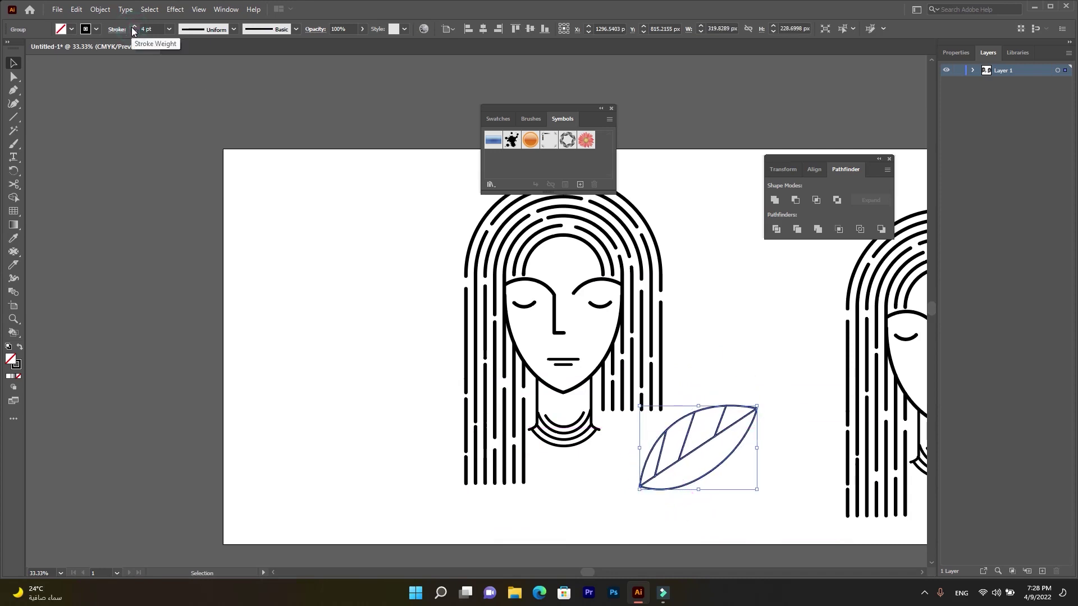
click(100, 10)
click(118, 142)
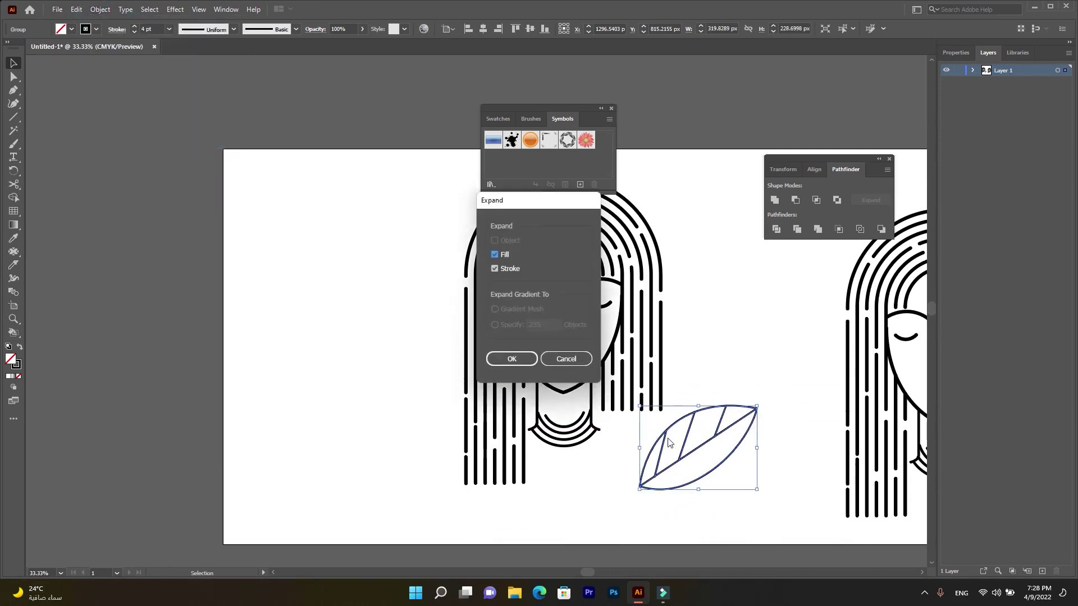
click(511, 359)
- Scale the expanded leaf down so it sits beside the neck
mouse_move(757, 405)
mouse_down()
mouse_move(727, 427)
mouse_move(639, 430)
mouse_move(673, 425)
mouse_up()
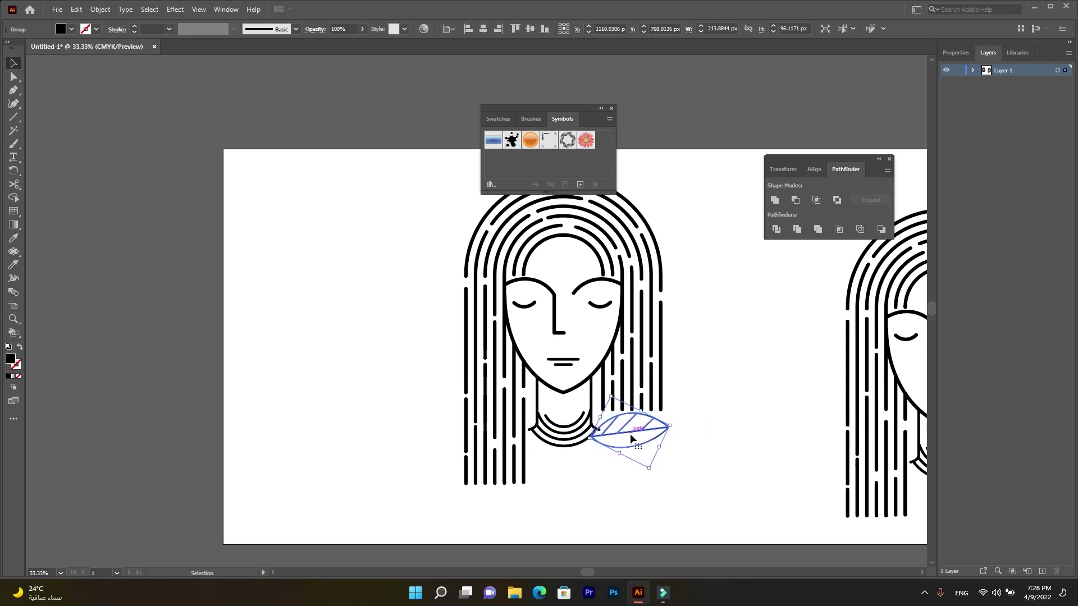
drag(593, 439, 640, 426)
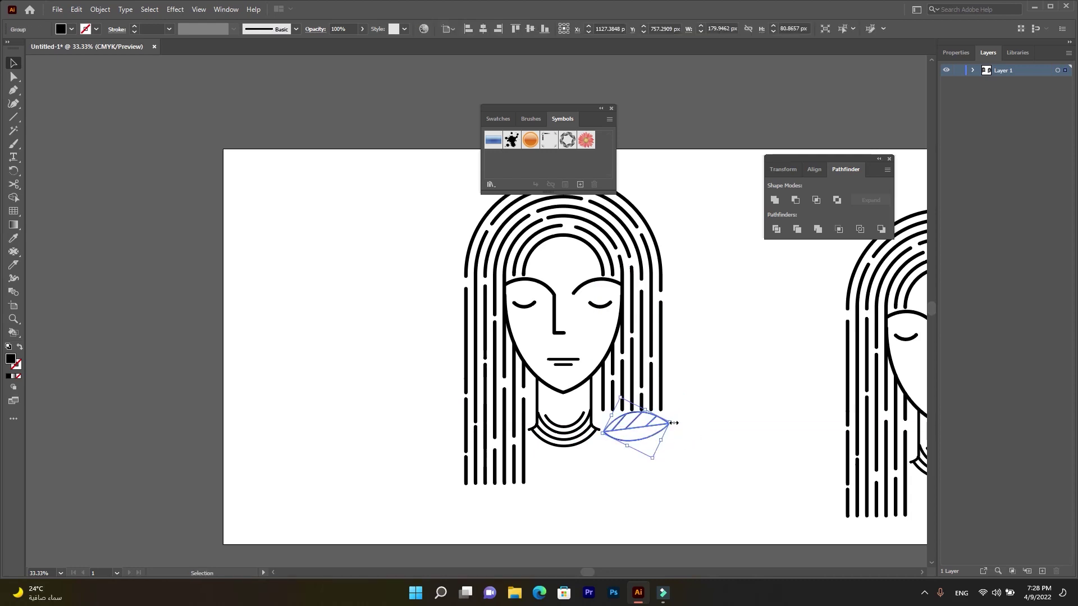
click(714, 457)
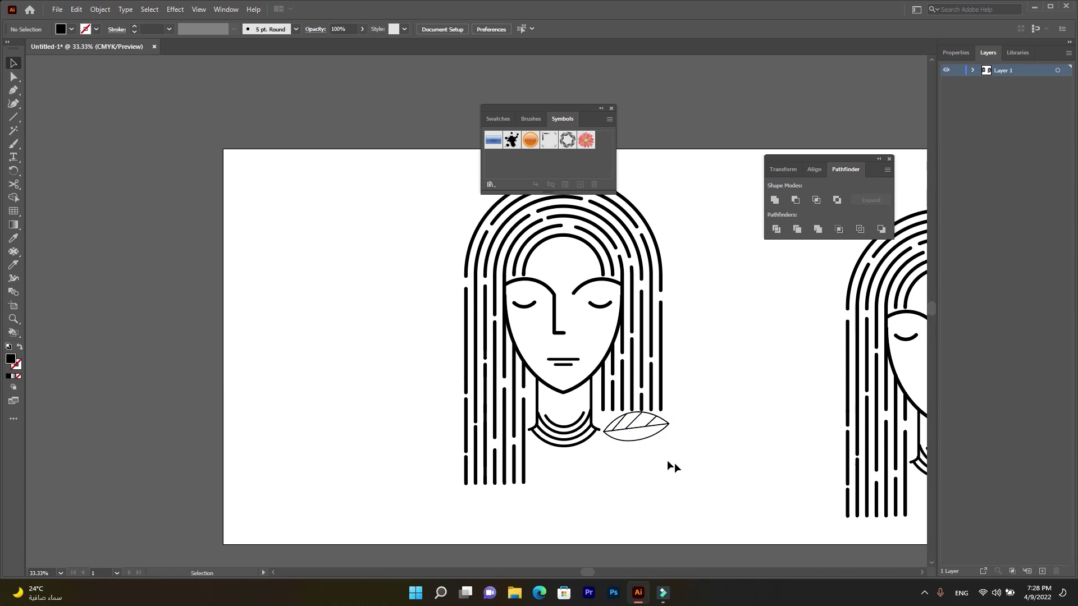
- Nudge the leaf up and left and raise its stroke weight to 4 pt
alt+scroll(618, 452, up, 3)
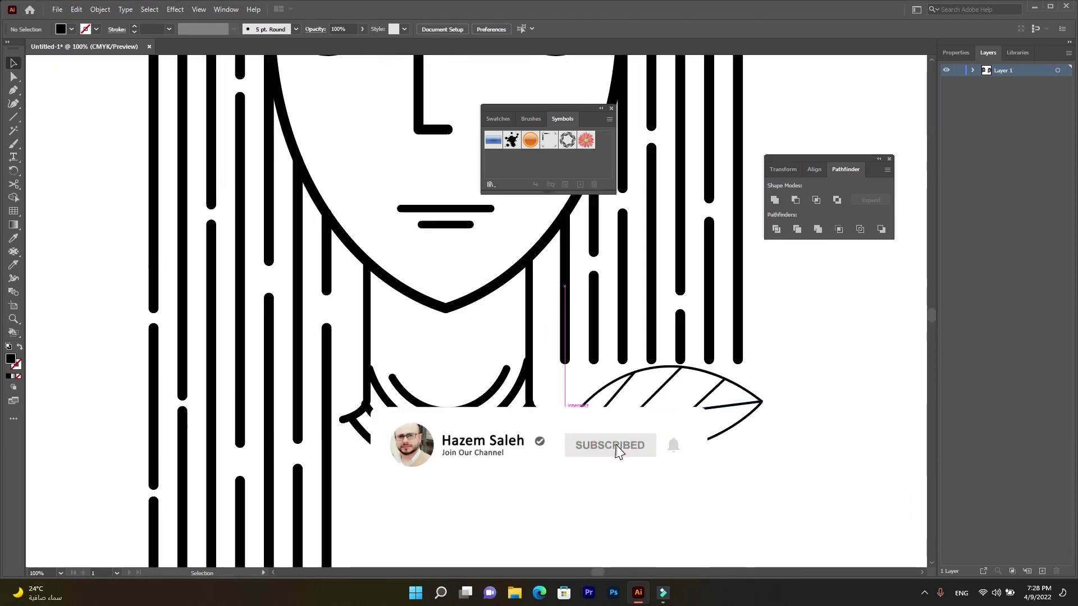
key(ctrl+z)
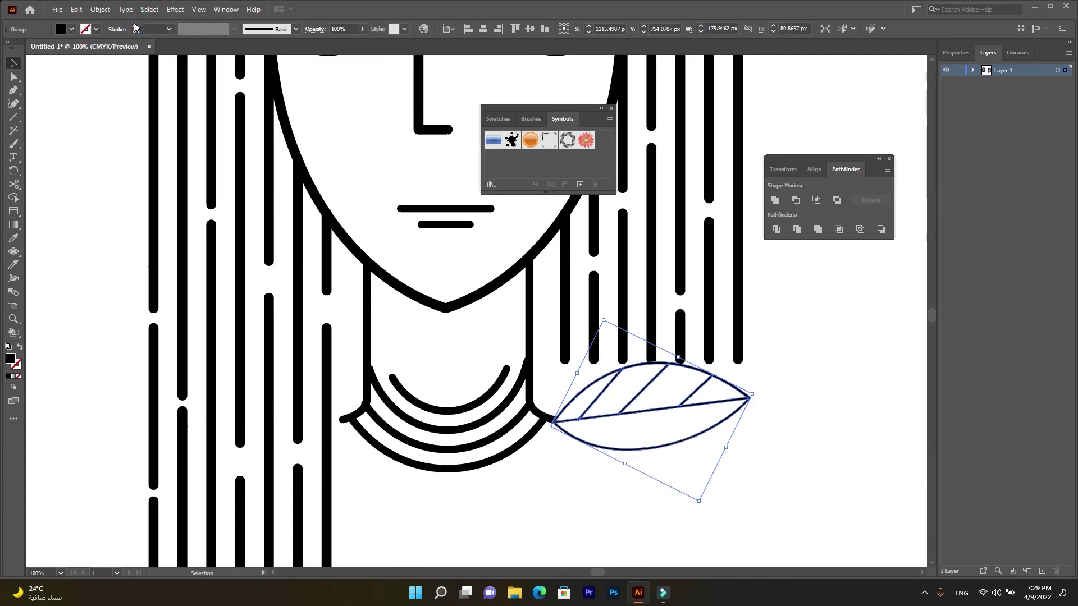
click(135, 26)
click(134, 25)
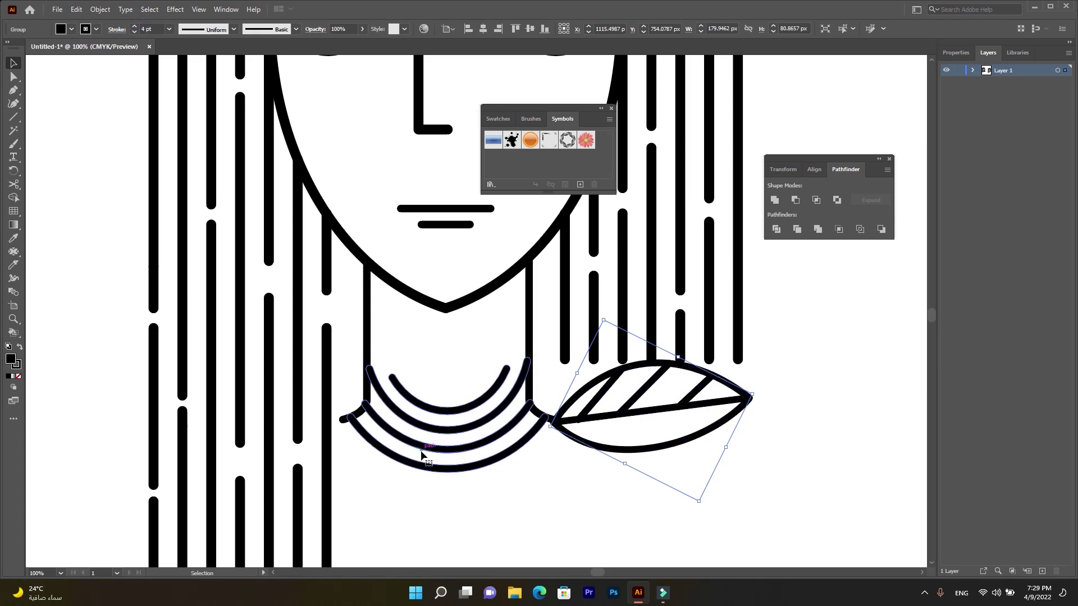
- Zoom out step by step to view the whole artboard
click(484, 469)
key(ctrl+minus)
key(ctrl+minus)
click(760, 464)
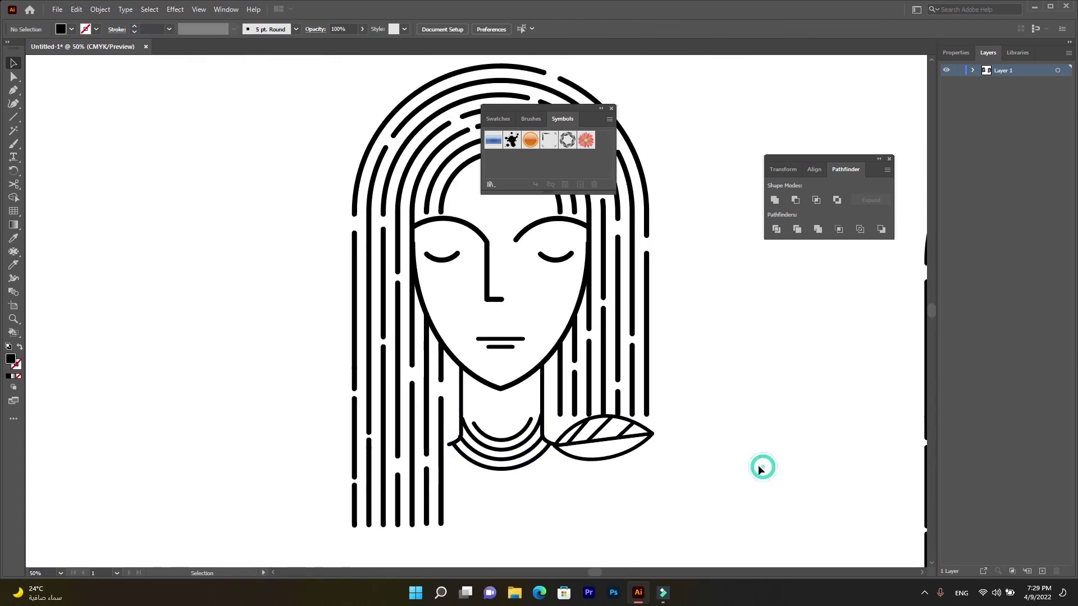
scroll(699, 474, down, 2)
key(ctrl+minus)
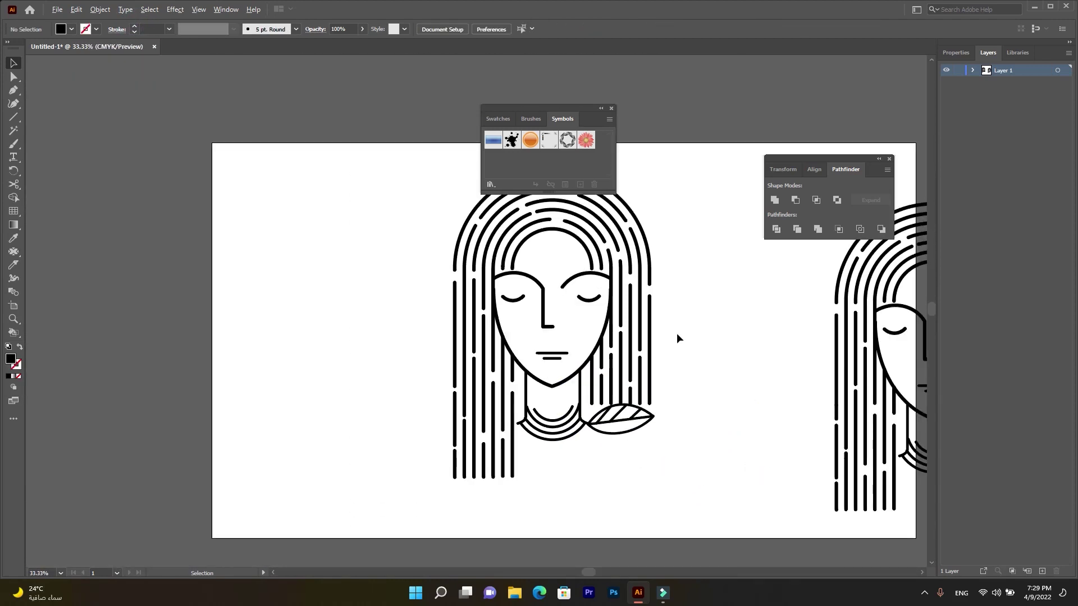
key(ctrl+minus)
- Expand the entire left face drawing into shapes
drag(684, 224, 417, 497)
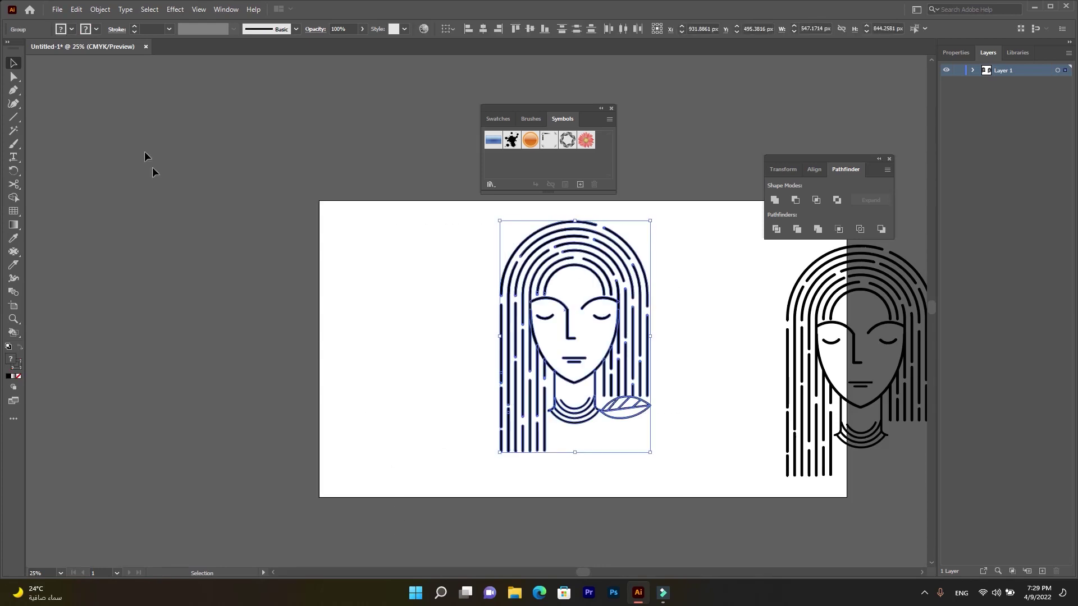
click(102, 10)
click(133, 146)
click(519, 358)
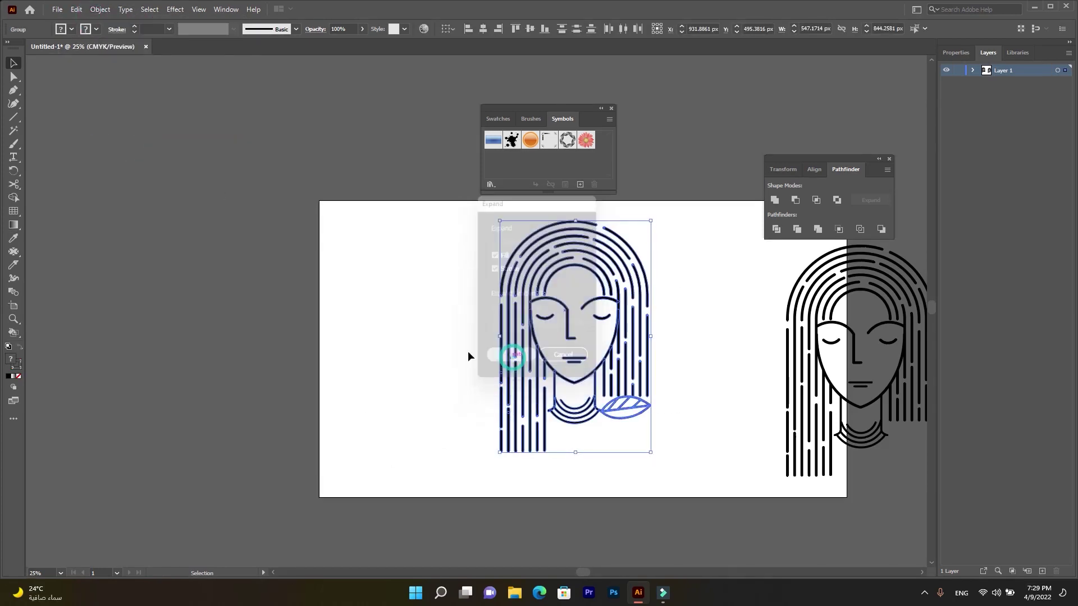
- Fill the face drawing with the muted brown A0886D
click(61, 28)
click(70, 64)
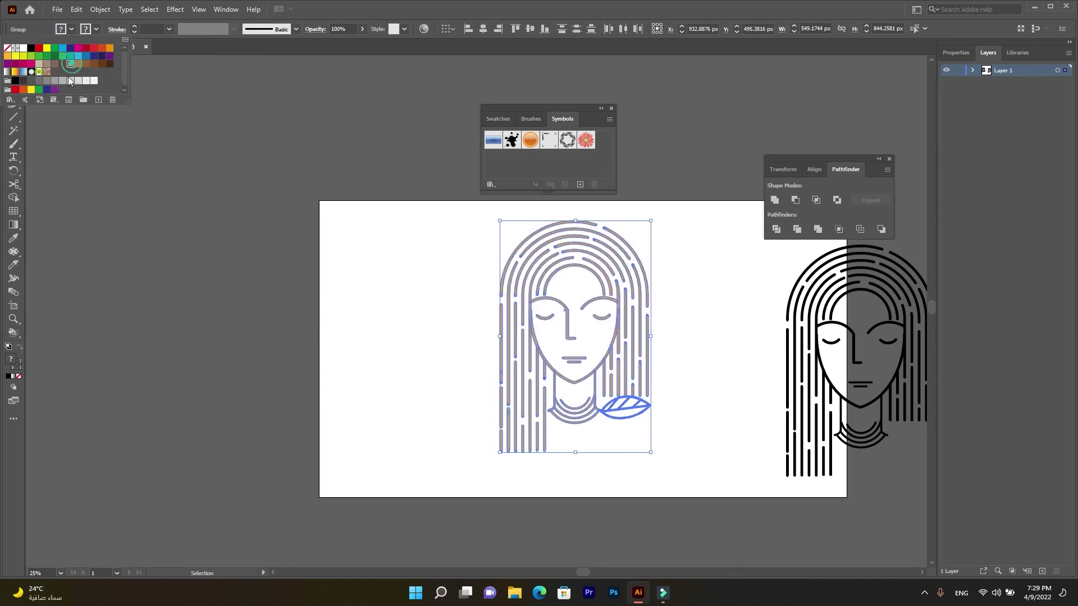
double_click(11, 359)
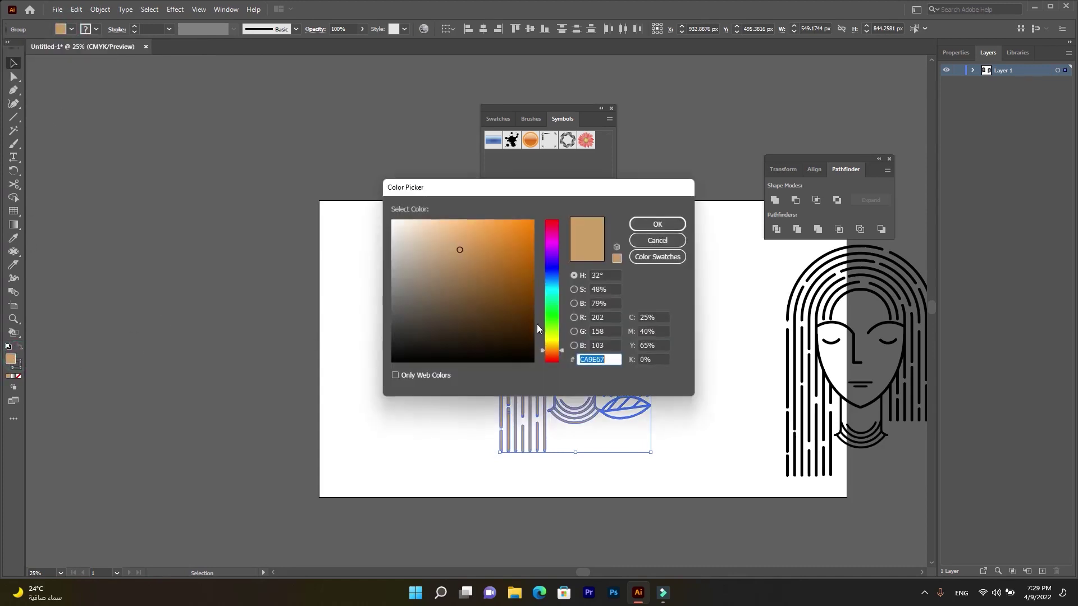
click(439, 274)
drag(440, 274, 438, 272)
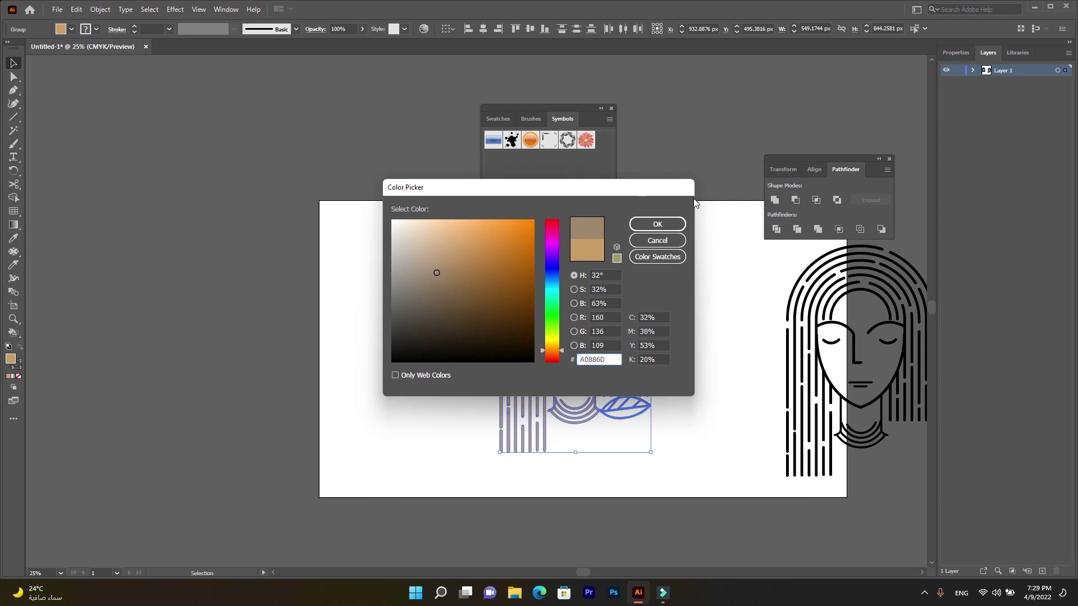
click(661, 223)
click(694, 335)
- Move the brown face artwork toward the artboard's left side
scroll(682, 287, up, 2)
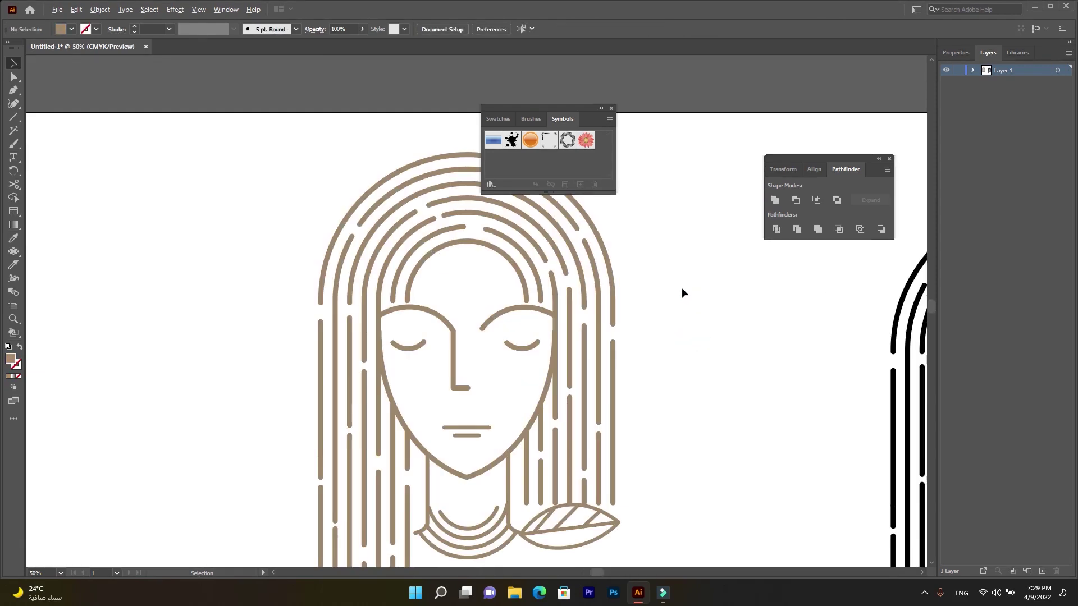
scroll(668, 310, down, 1)
drag(680, 233, 371, 520)
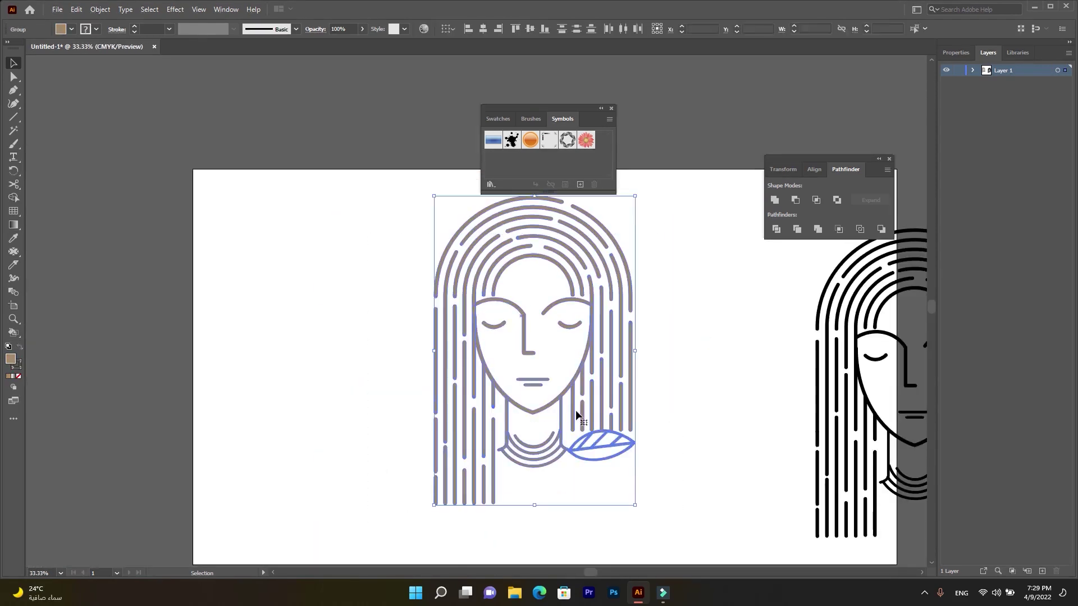
drag(585, 356, 405, 379)
click(545, 385)
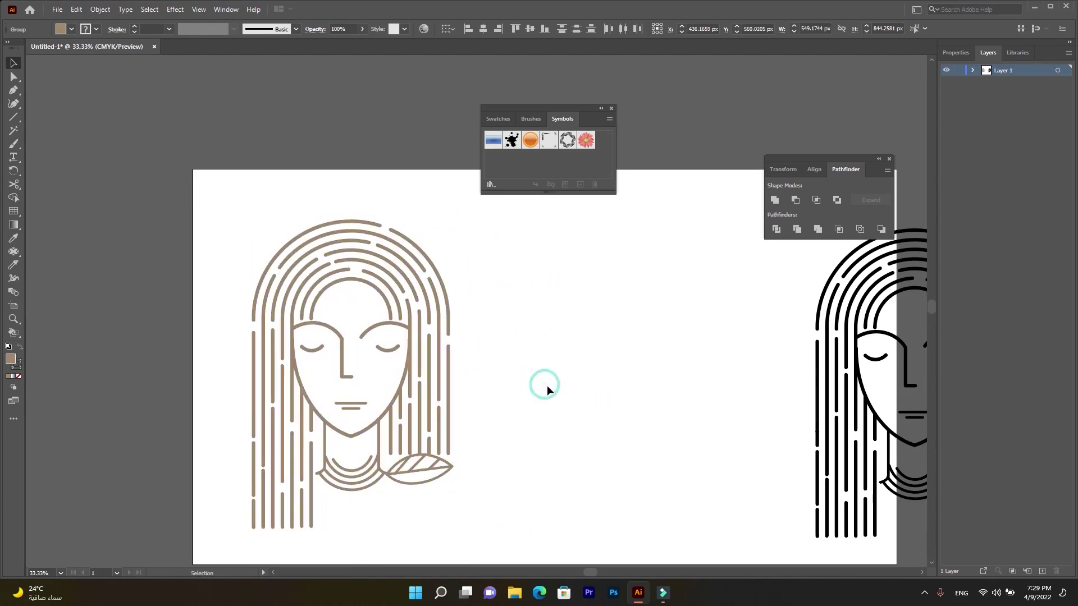
- Move the floating panel aside and drag the black face copy onto the artboard
drag(591, 110, 635, 82)
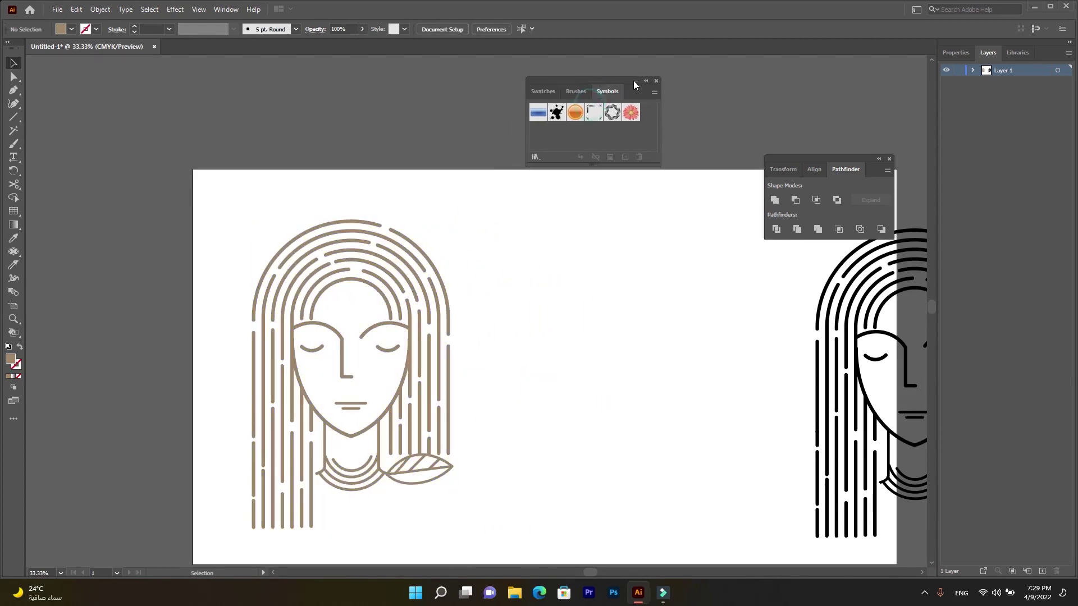
scroll(402, 397, down, 2)
click(643, 408)
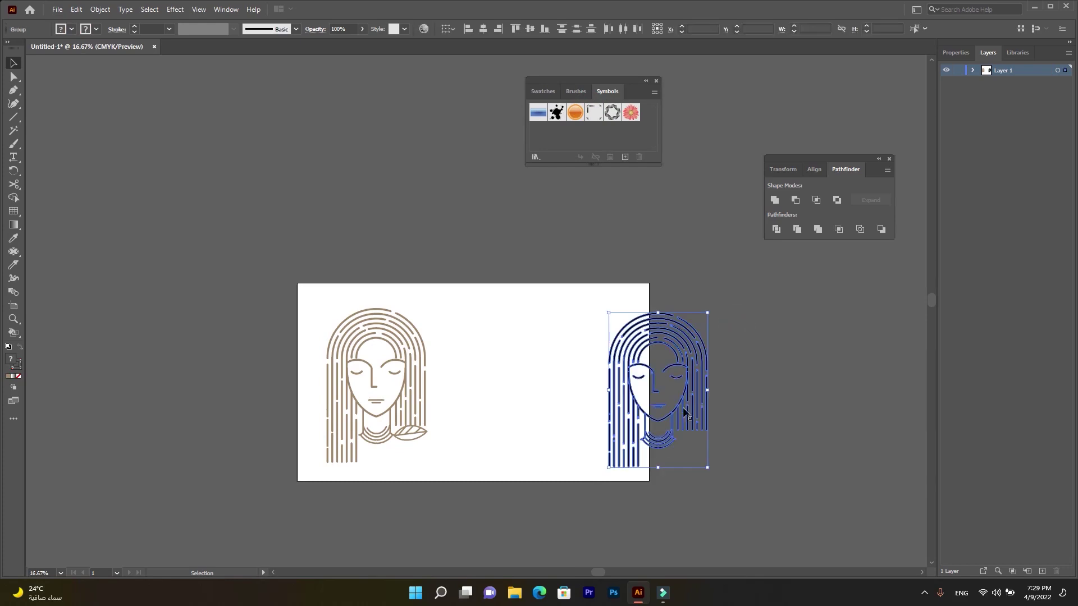
drag(690, 405, 576, 397)
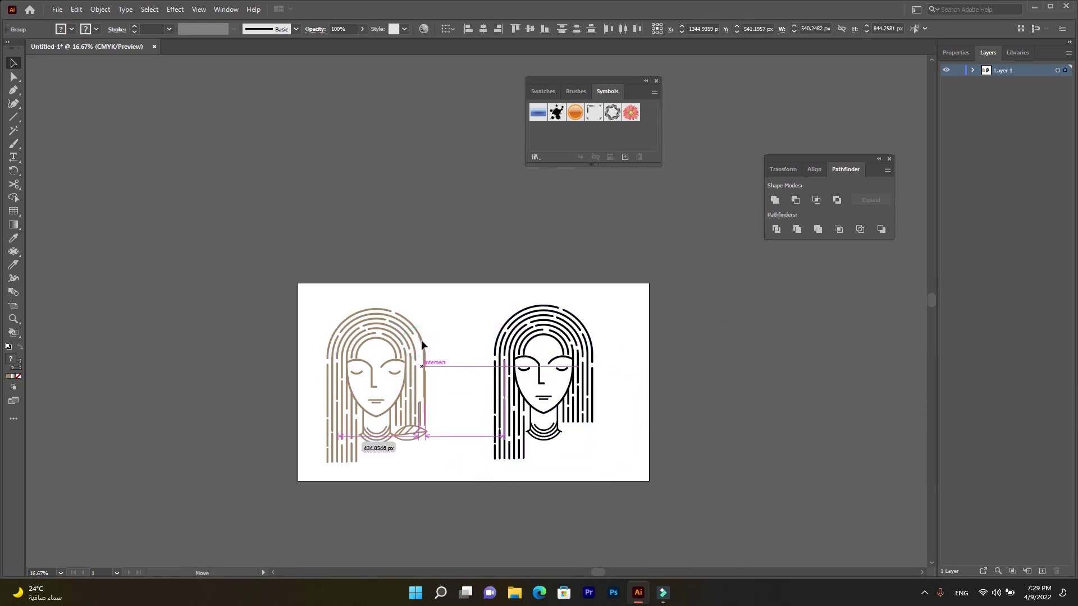
- Shift the brown face right so it sits beside the black copy
click(420, 379)
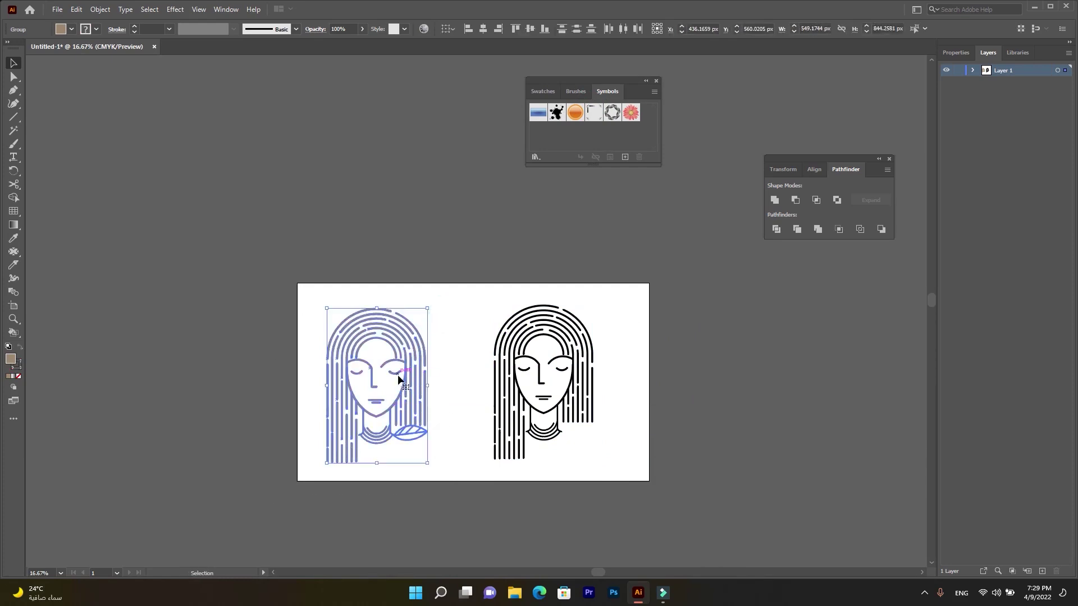
right_click(397, 379)
click(435, 464)
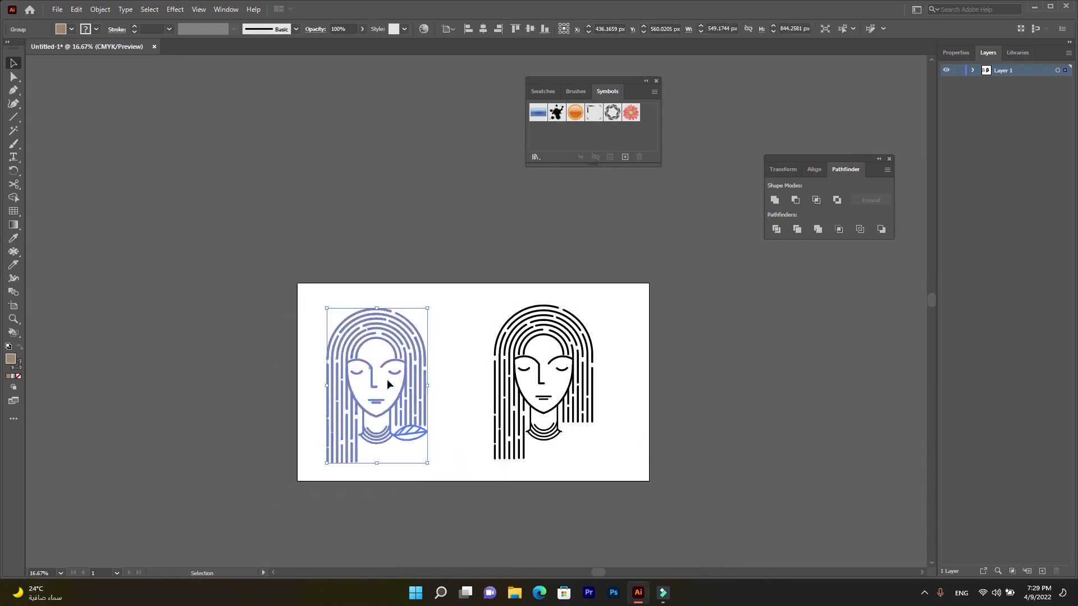
drag(380, 381, 397, 379)
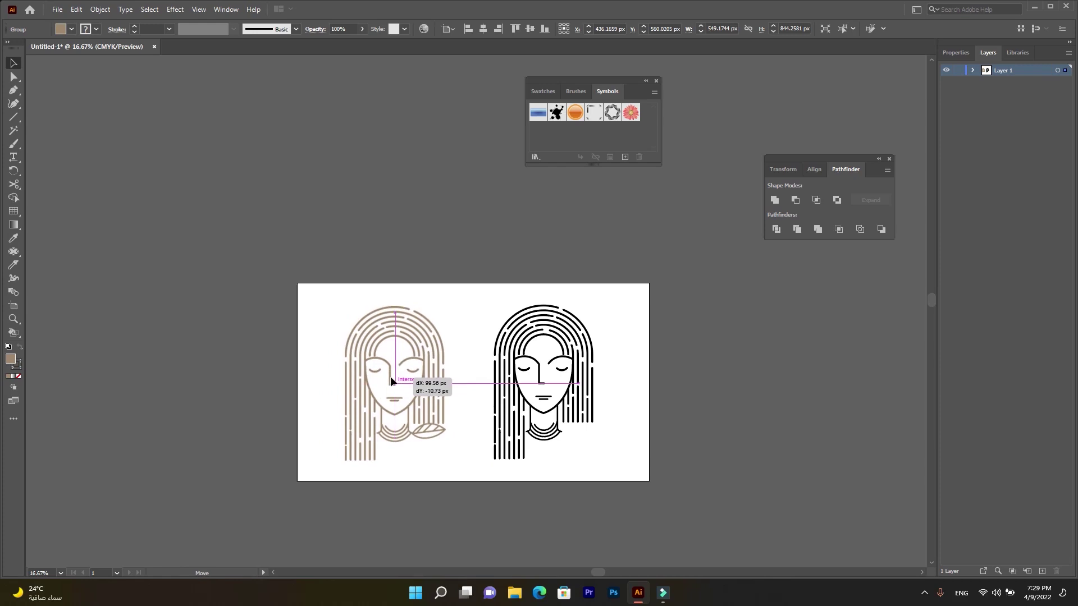
click(481, 325)
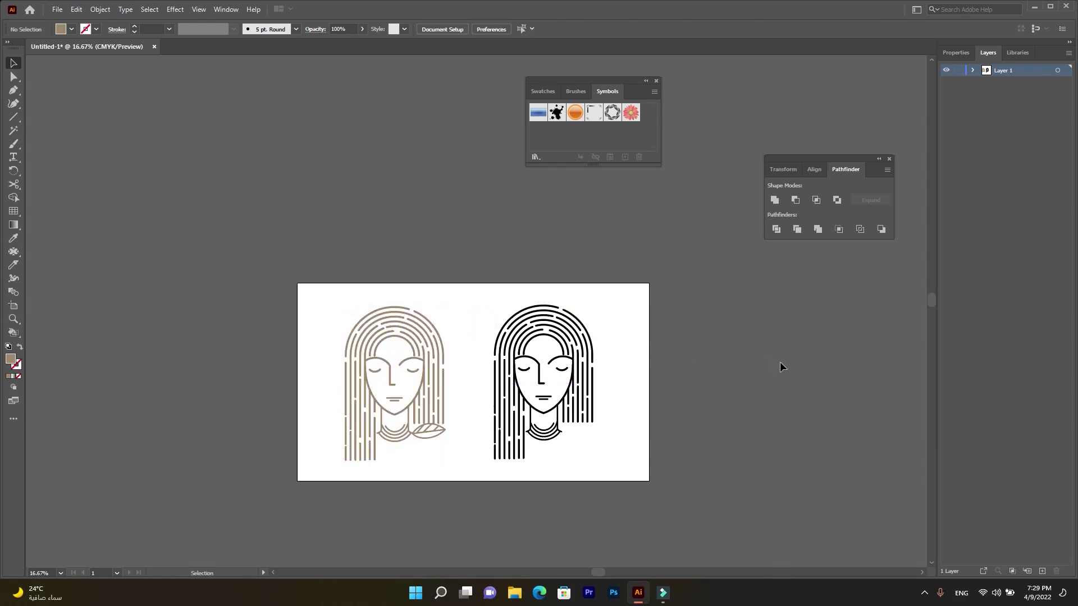